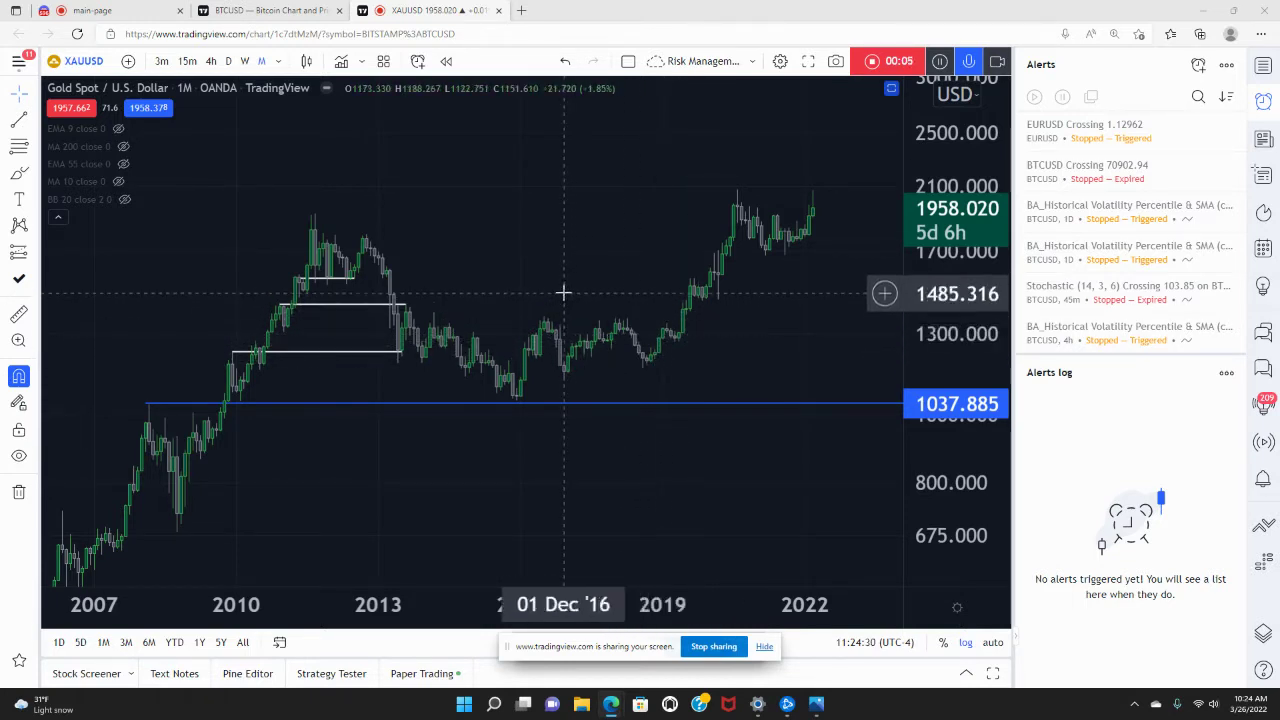
# Step: View the gold chart at the 3-month interval and return it to the 1-month interval
pyautogui.moveTo(574, 286); pyautogui.dragTo(640, 274)
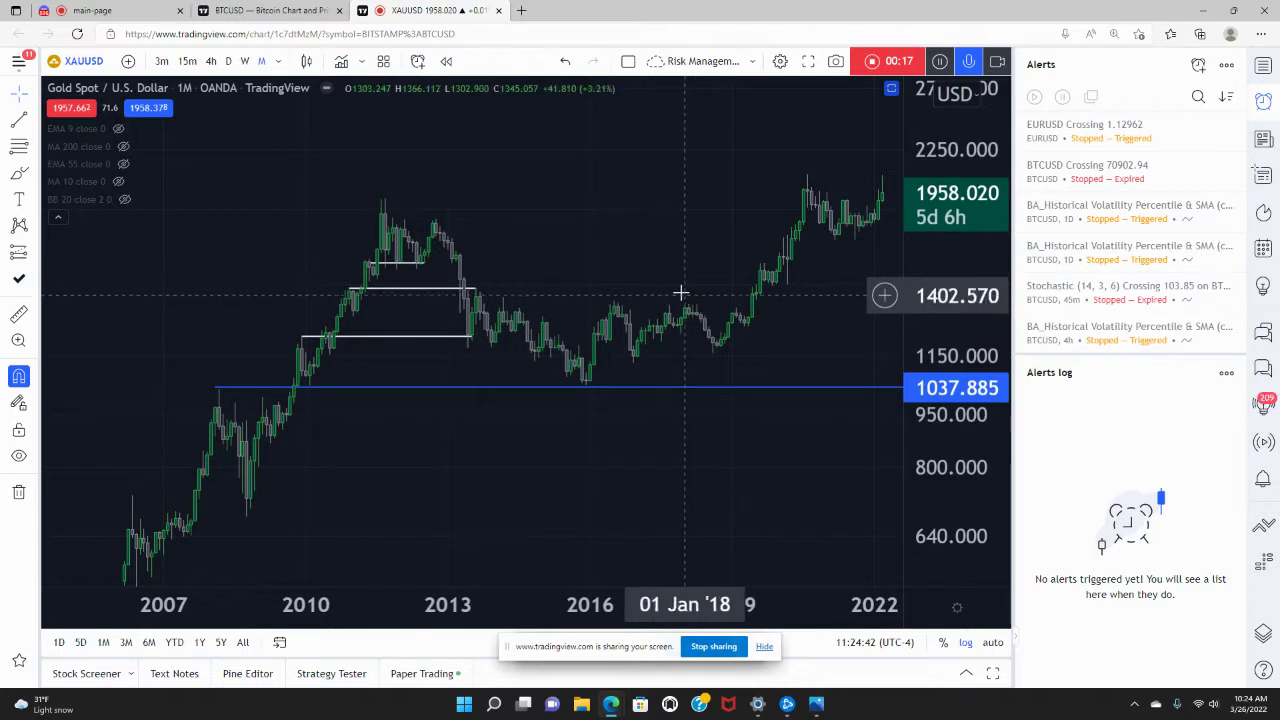
pyautogui.scroll(1, 658, 222)
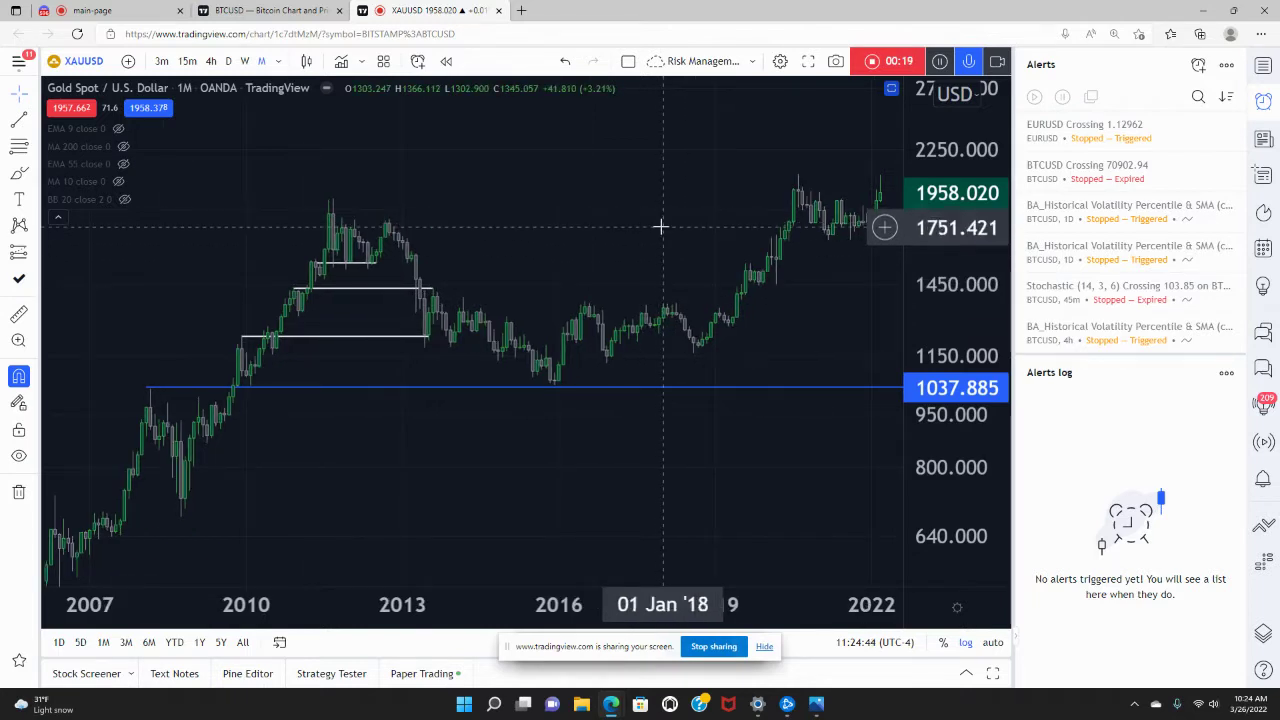
pyautogui.moveTo(665, 226); pyautogui.dragTo(672, 219)
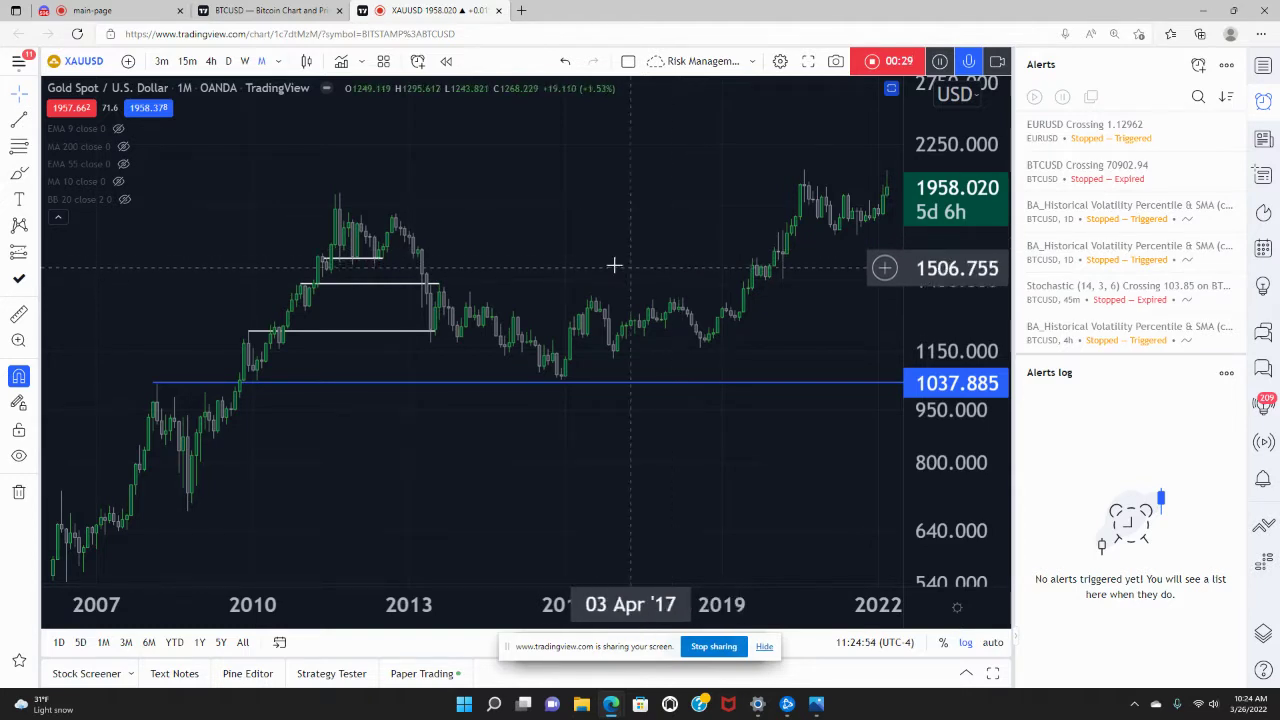
pyautogui.click(277, 63)
pyautogui.click(318, 566)
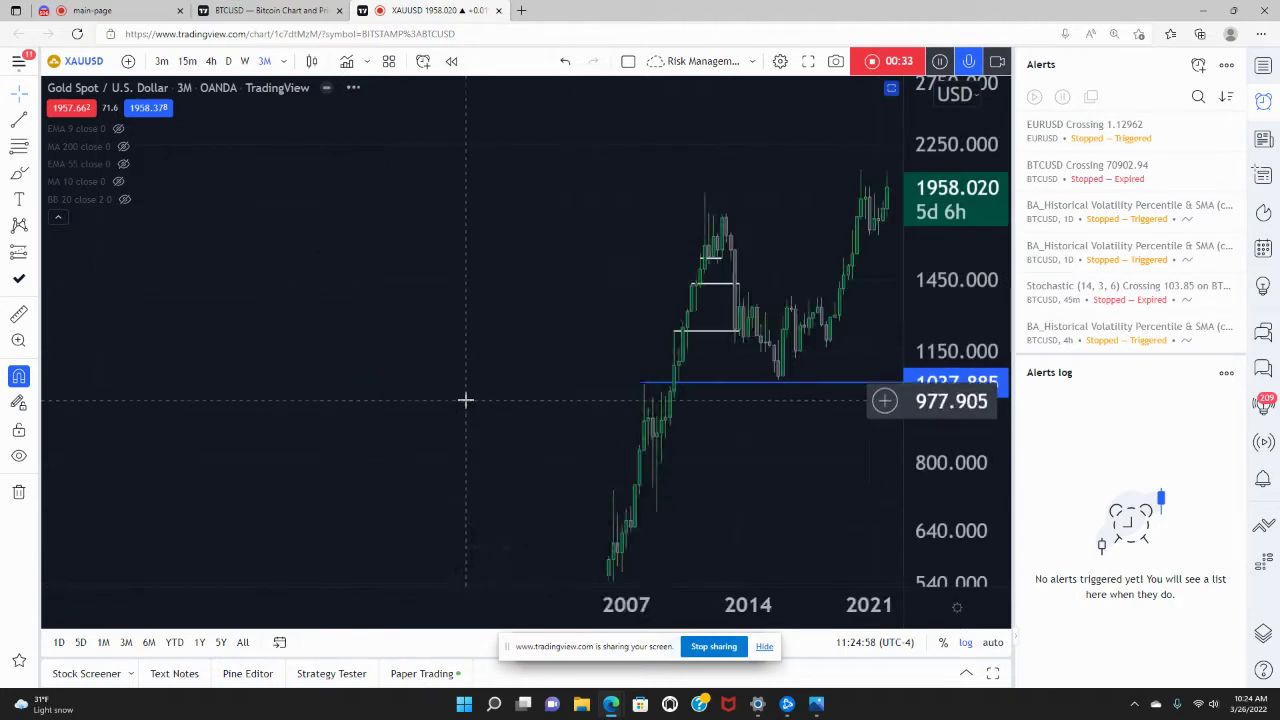
pyautogui.scroll(2, 480, 400)
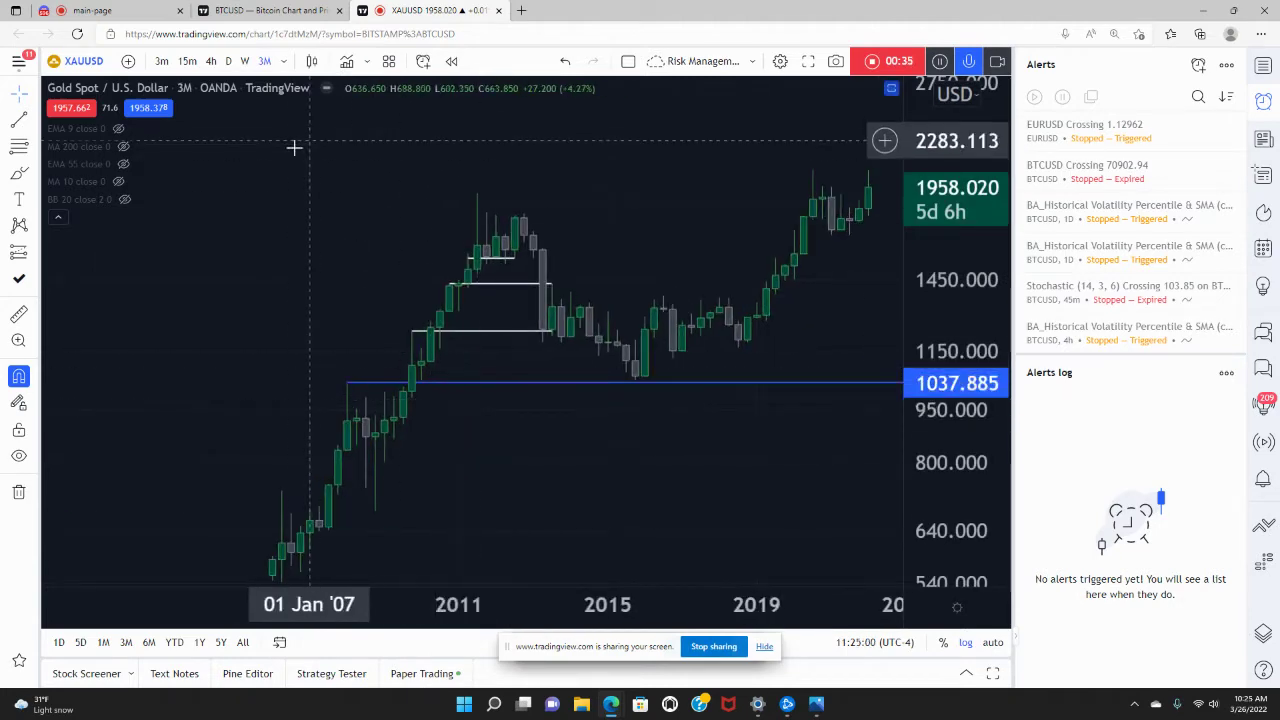
pyautogui.click(283, 61)
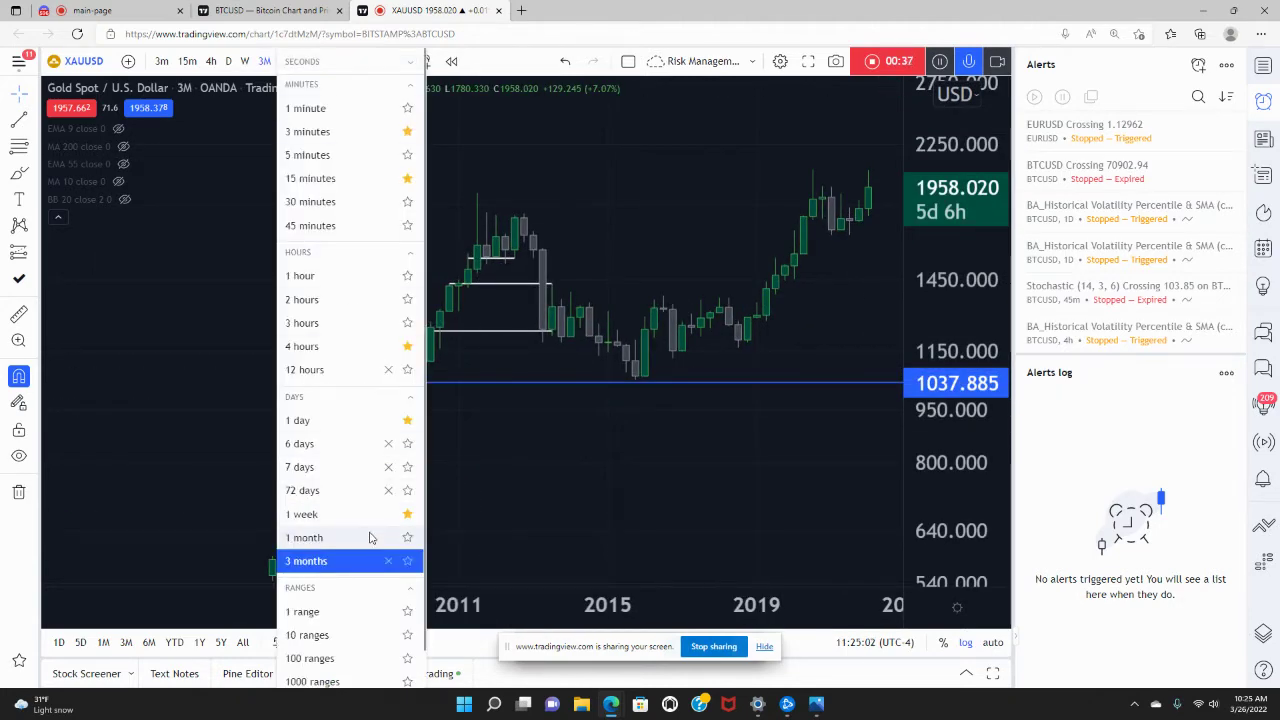
pyautogui.click(312, 537)
# Step: Examine gold's monthly price structure from 2007 to 2017 around the white horizontal levels and the blue 1037.885 line
pyautogui.scroll(-2, 497, 355)
pyautogui.scroll(-2, 497, 355)
pyautogui.moveTo(497, 354); pyautogui.dragTo(743, 217)
pyautogui.scroll(1, 697, 337)
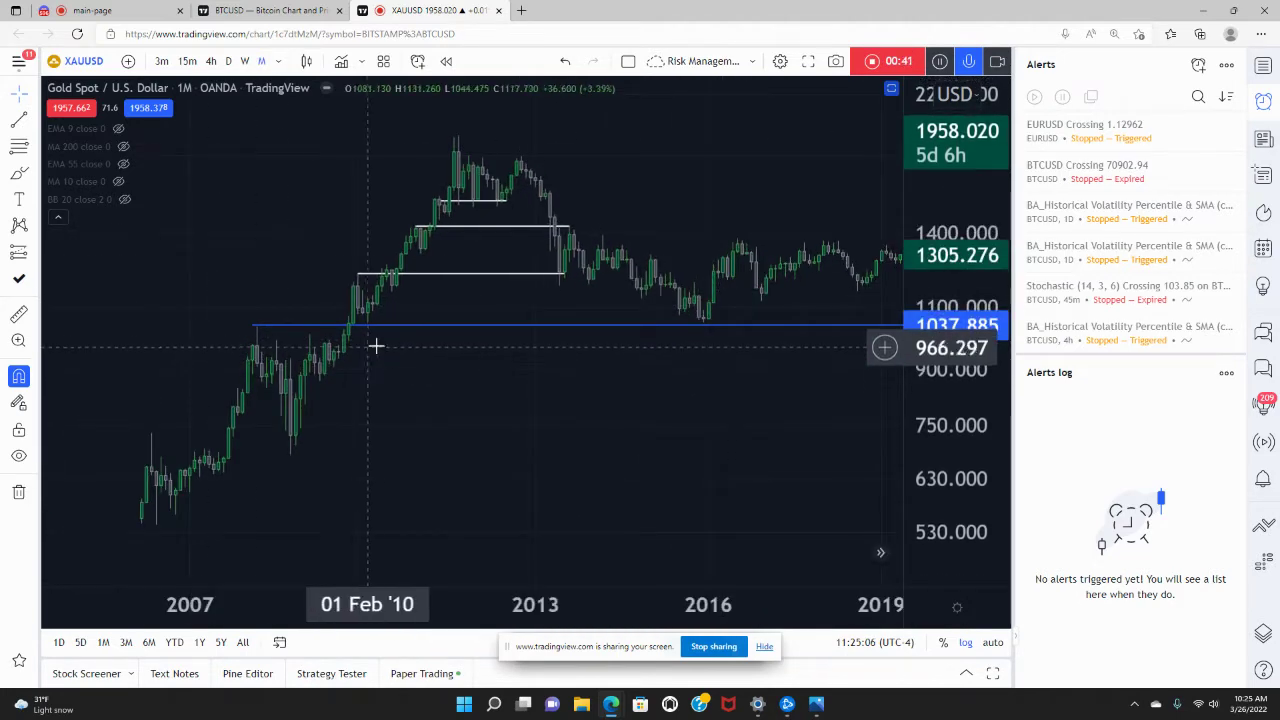
pyautogui.moveTo(697, 365); pyautogui.dragTo(691, 451)
pyautogui.scroll(1, 612, 472)
pyautogui.moveTo(612, 472); pyautogui.dragTo(700, 480)
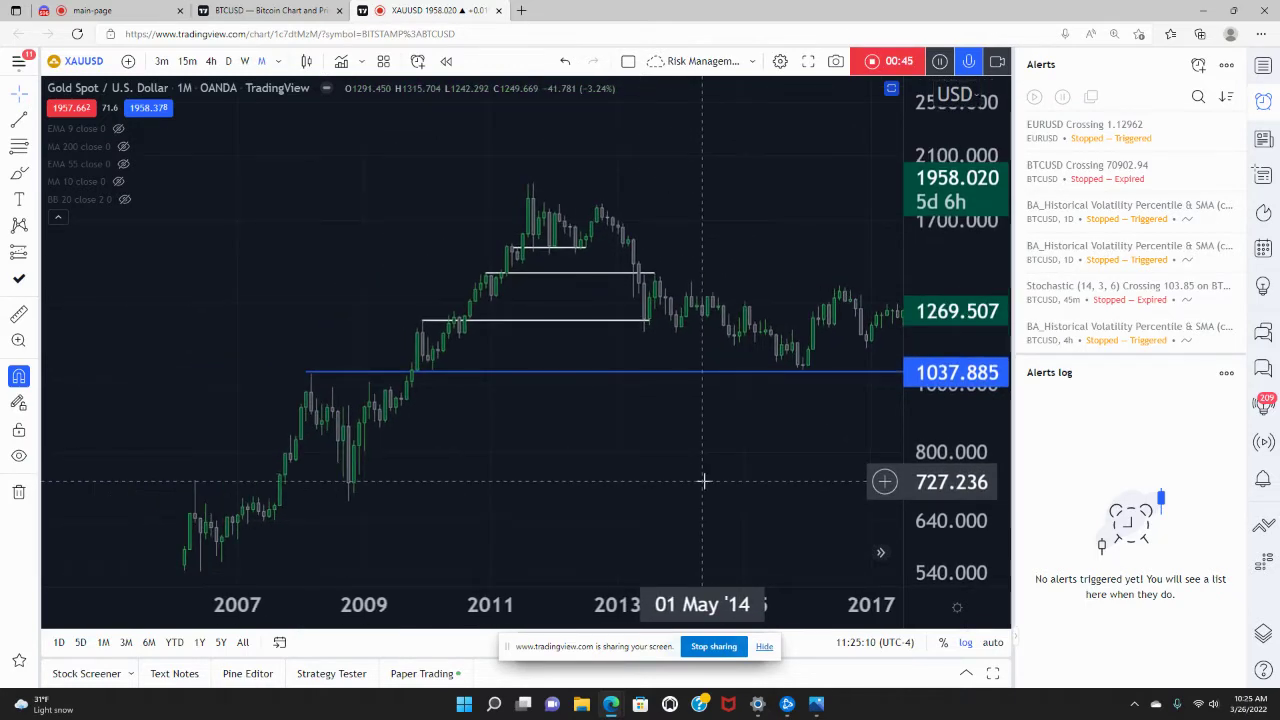
pyautogui.moveTo(963, 503); pyautogui.dragTo(958, 474)
pyautogui.moveTo(829, 460); pyautogui.dragTo(626, 440)
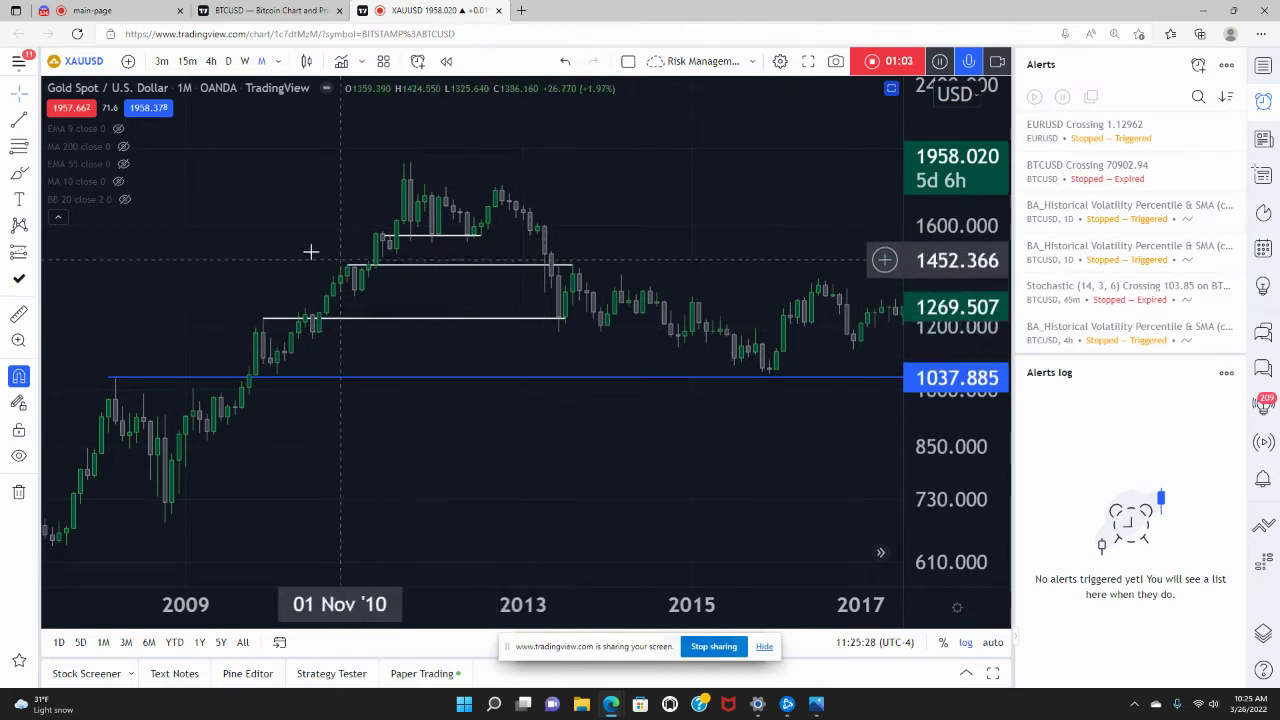
pyautogui.click(283, 335)
pyautogui.moveTo(253, 221); pyautogui.dragTo(380, 289)
pyautogui.scroll(-3, 251, 246)
pyautogui.moveTo(480, 337); pyautogui.dragTo(314, 434)
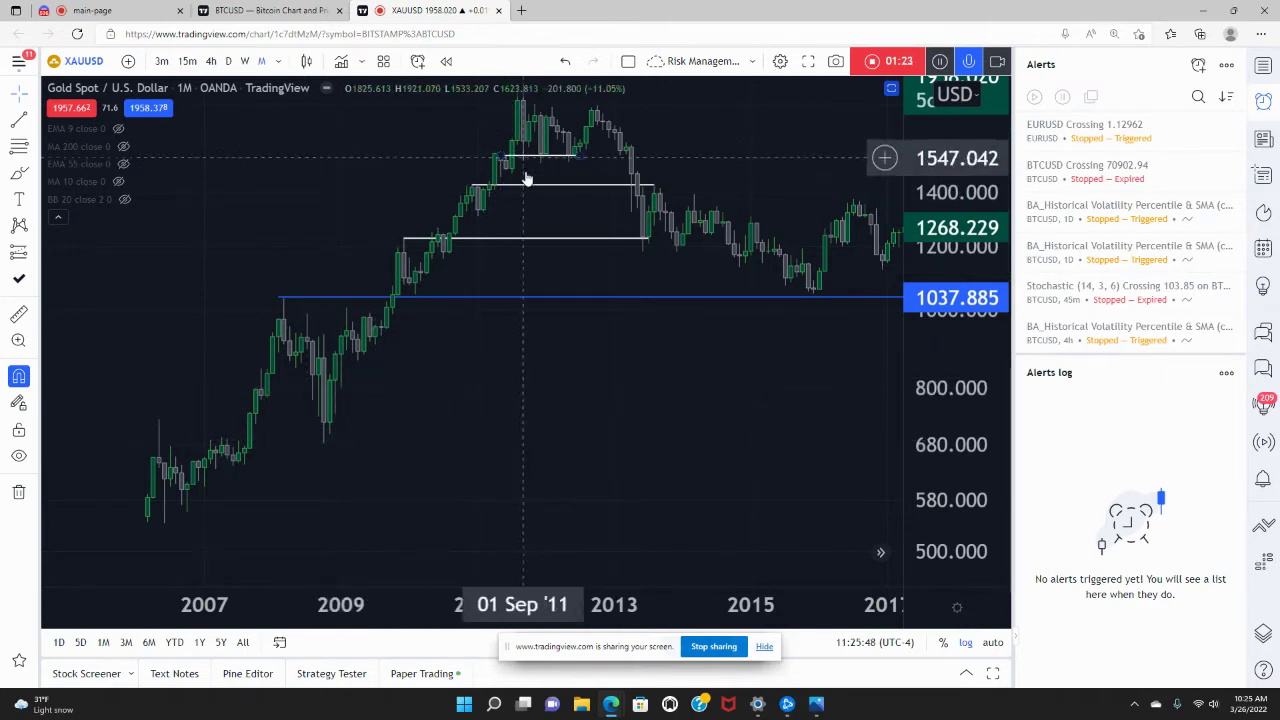
pyautogui.moveTo(420, 410); pyautogui.dragTo(280, 537)
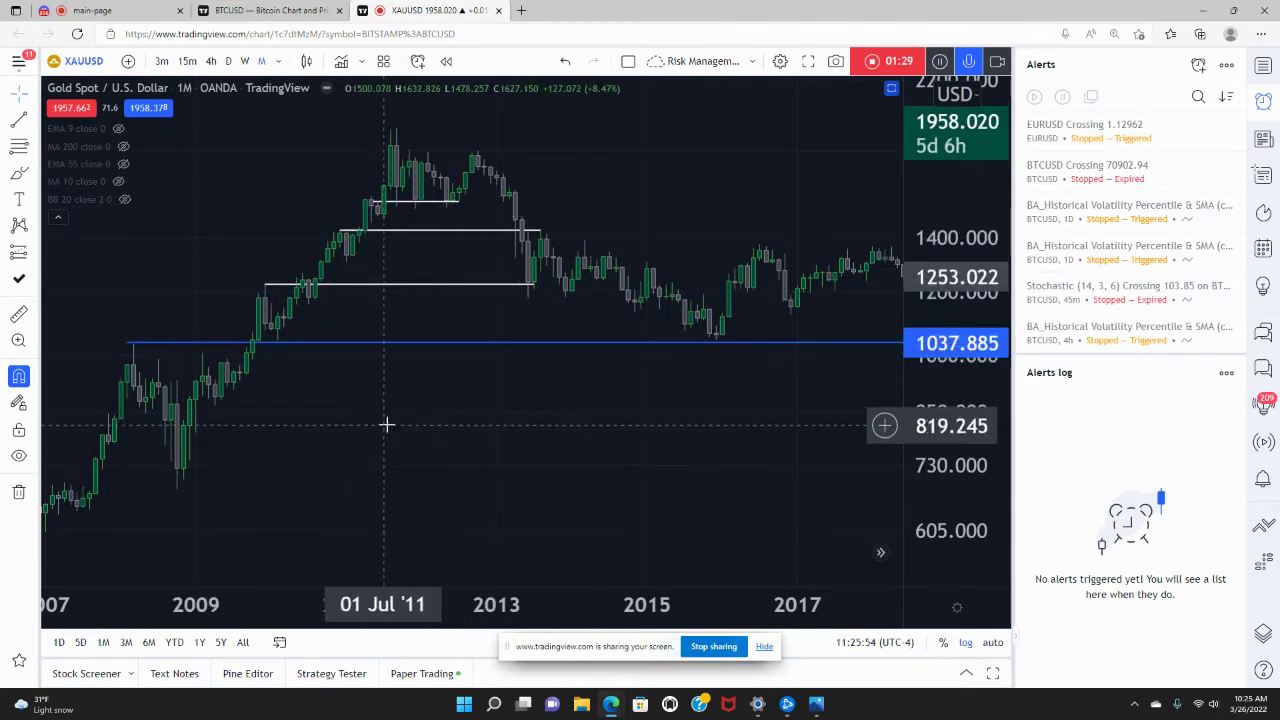
pyautogui.moveTo(371, 440); pyautogui.dragTo(345, 461)
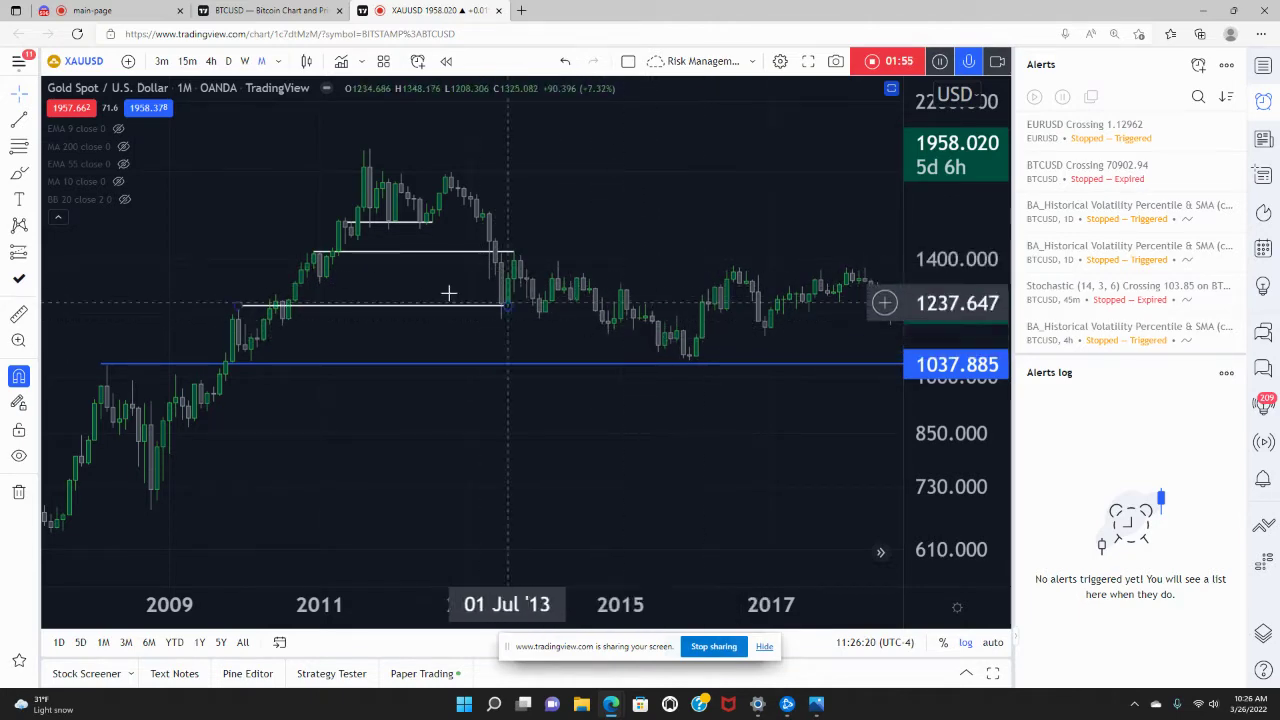
# Step: Draw a Fibonacci retracement from the December 2015 low at 1046.459 up to the 2017 swing high
pyautogui.moveTo(654, 449); pyautogui.dragTo(611, 449)
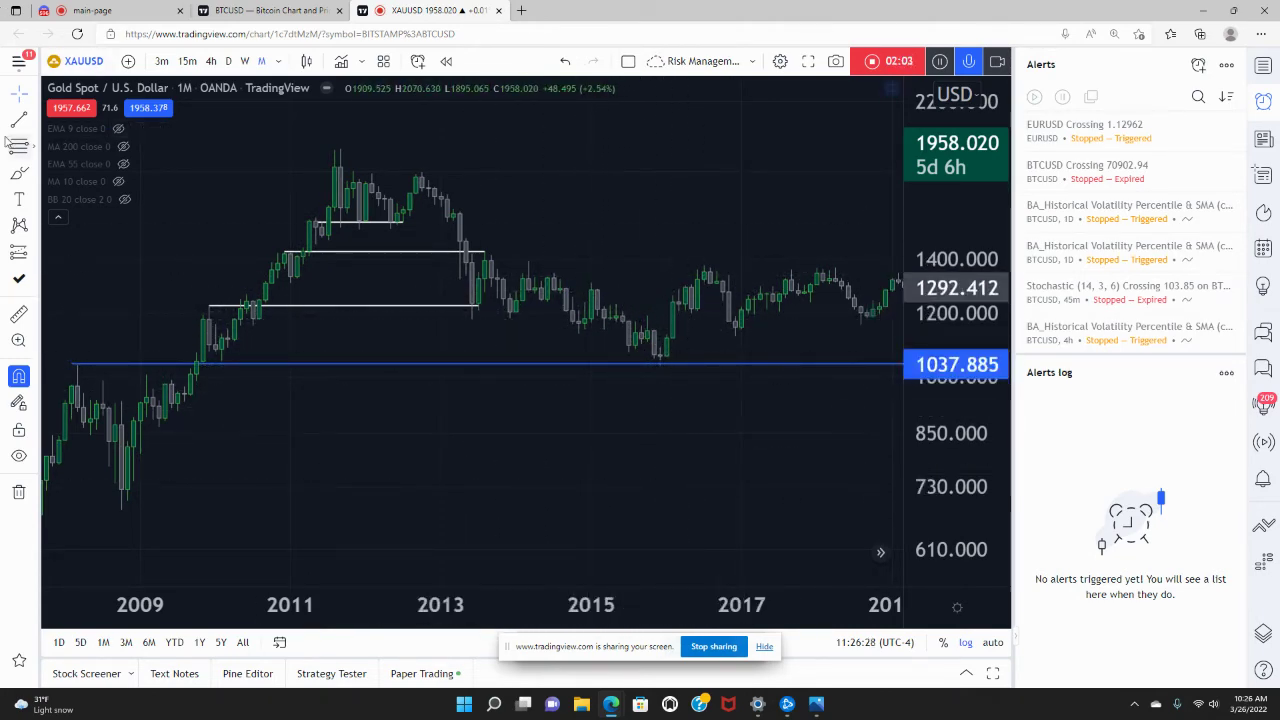
pyautogui.click(659, 367)
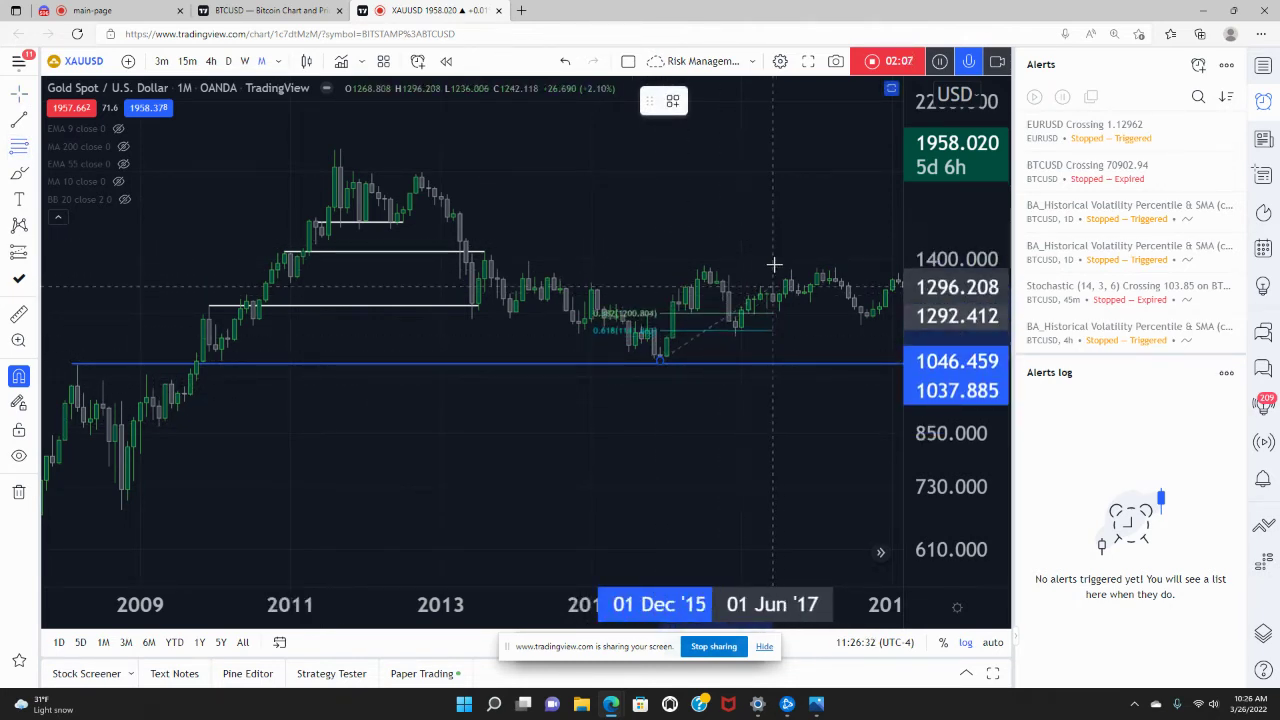
pyautogui.click(766, 257)
pyautogui.click(768, 268)
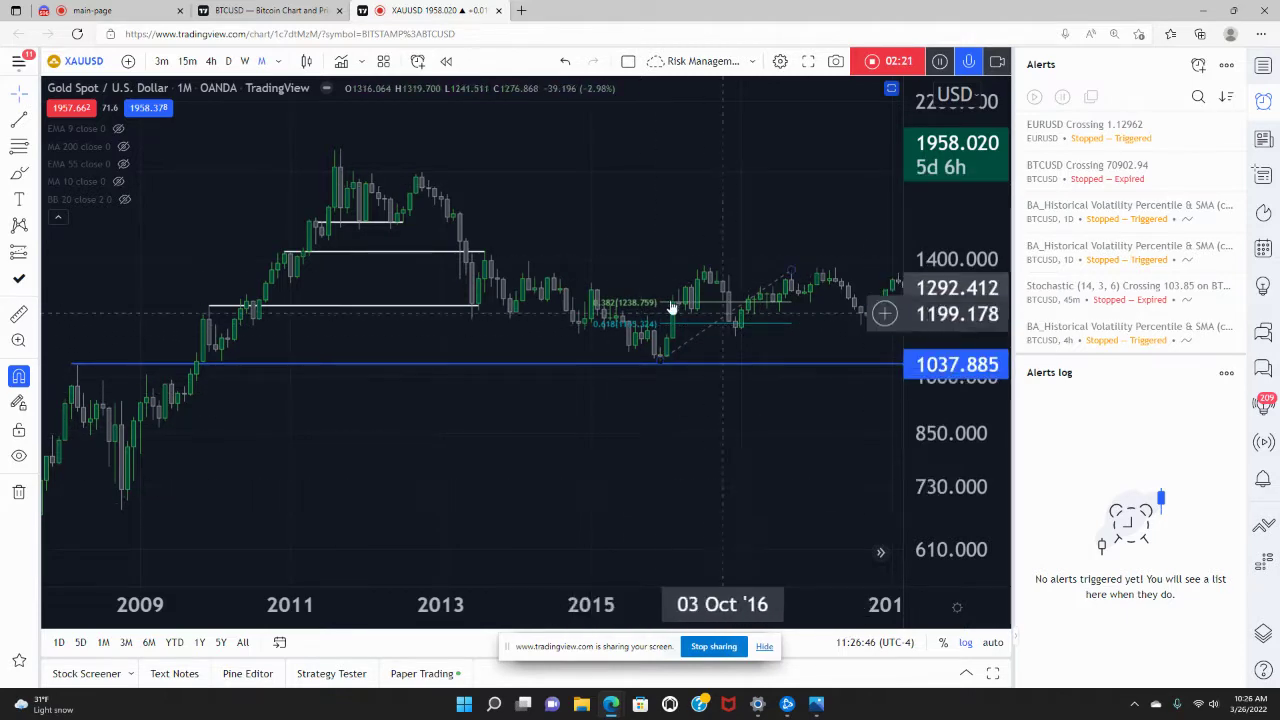
# Step: Switch the gold chart from monthly to the weekly interval
pyautogui.moveTo(806, 206); pyautogui.dragTo(466, 276)
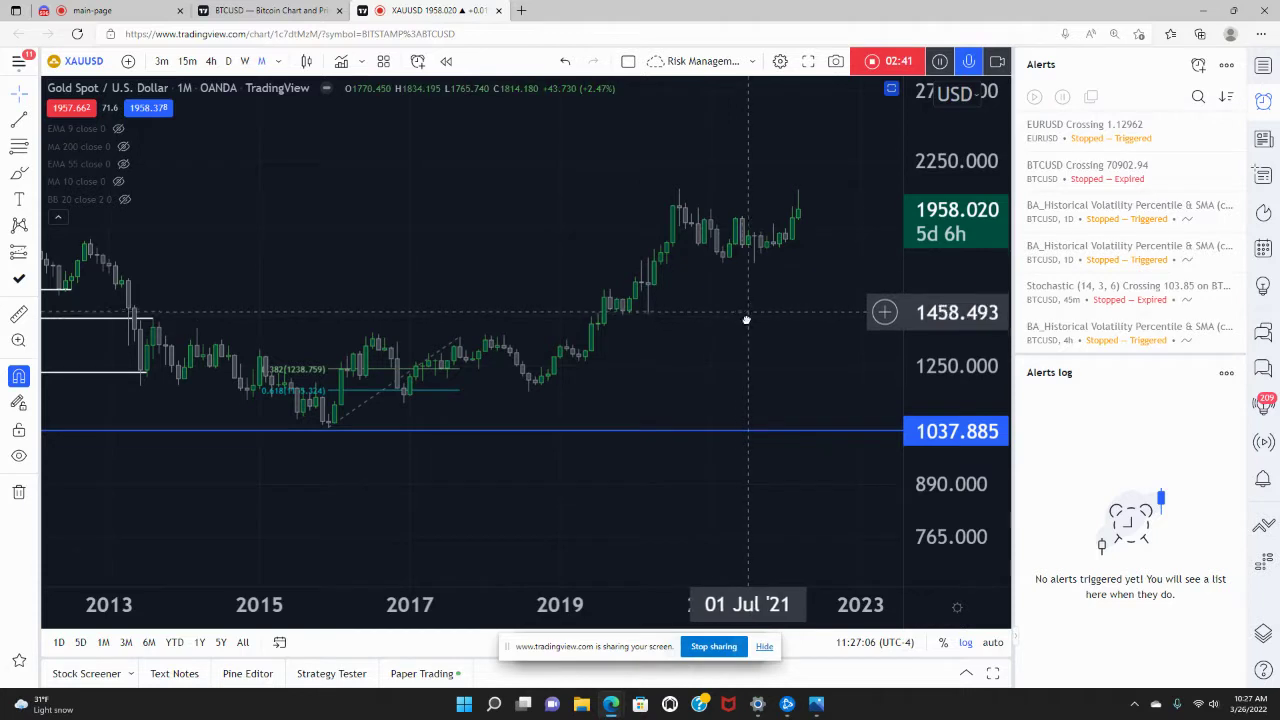
pyautogui.moveTo(880, 344); pyautogui.dragTo(893, 389)
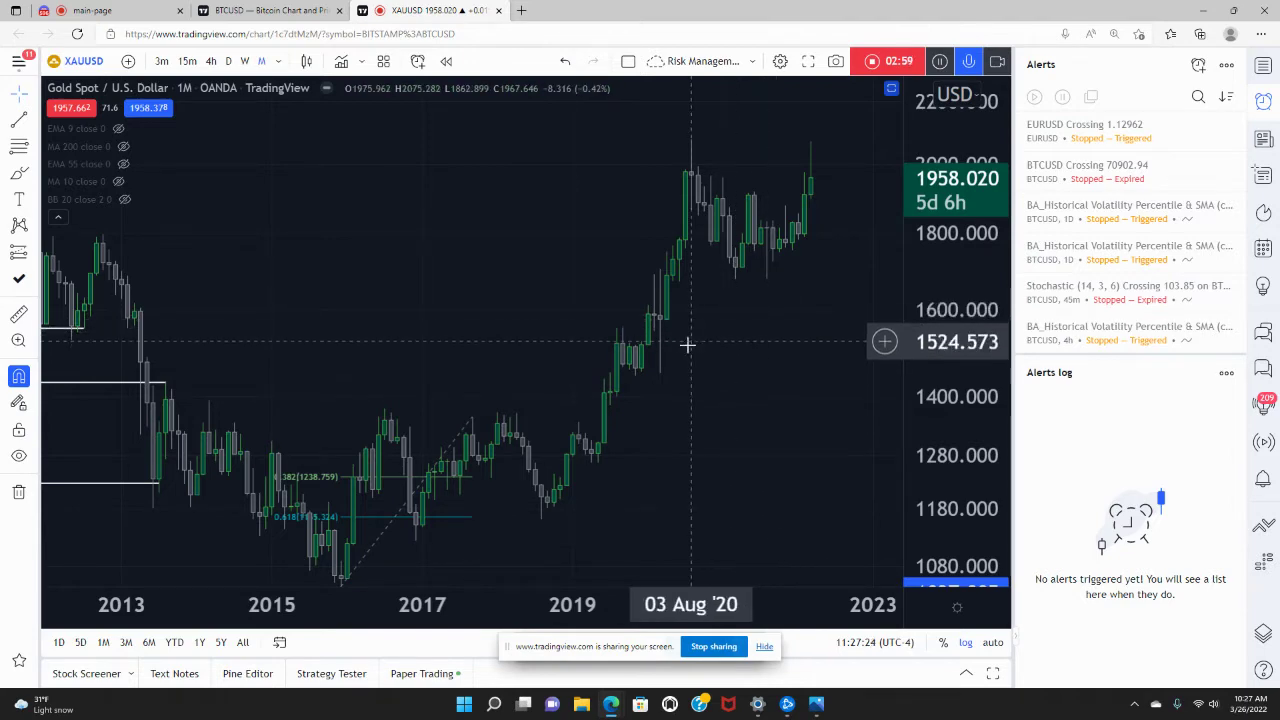
pyautogui.rightClick(699, 445)
pyautogui.hotkey('alt', 'r')
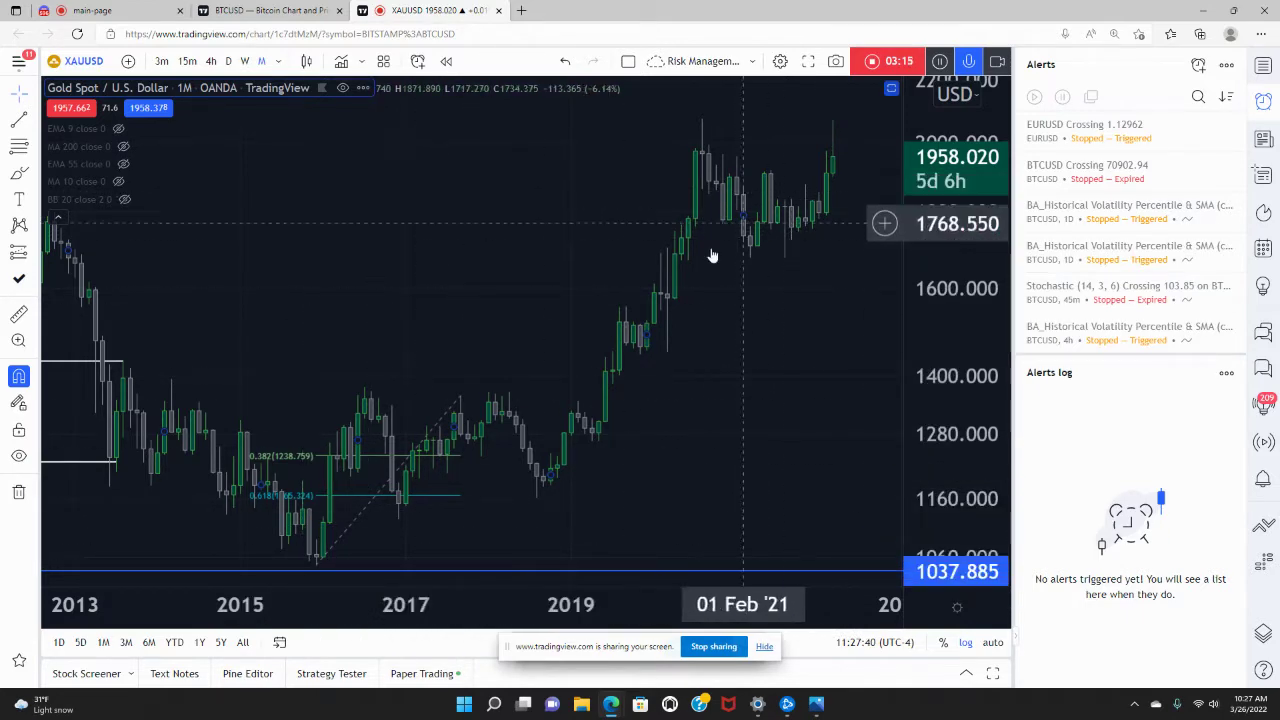
pyautogui.click(245, 61)
pyautogui.scroll(-3, 480, 237)
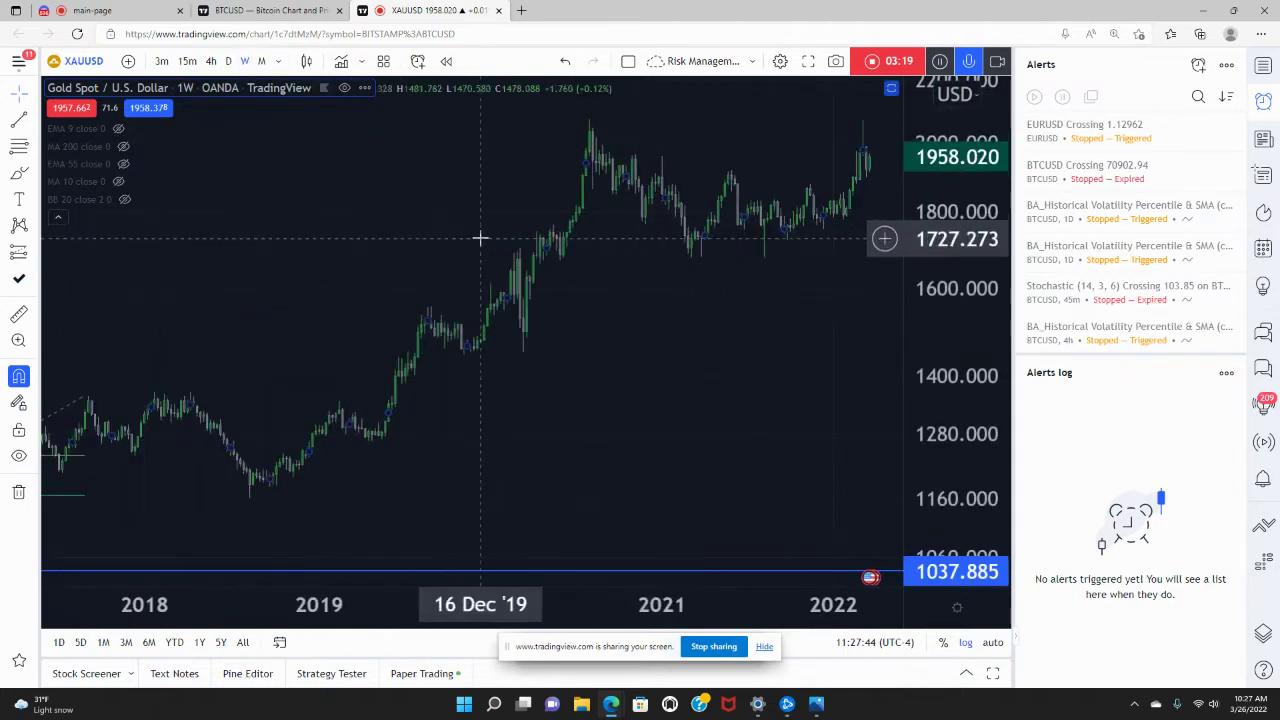
pyautogui.moveTo(300, 280); pyautogui.dragTo(606, 248)
pyautogui.scroll(-3, 683, 294)
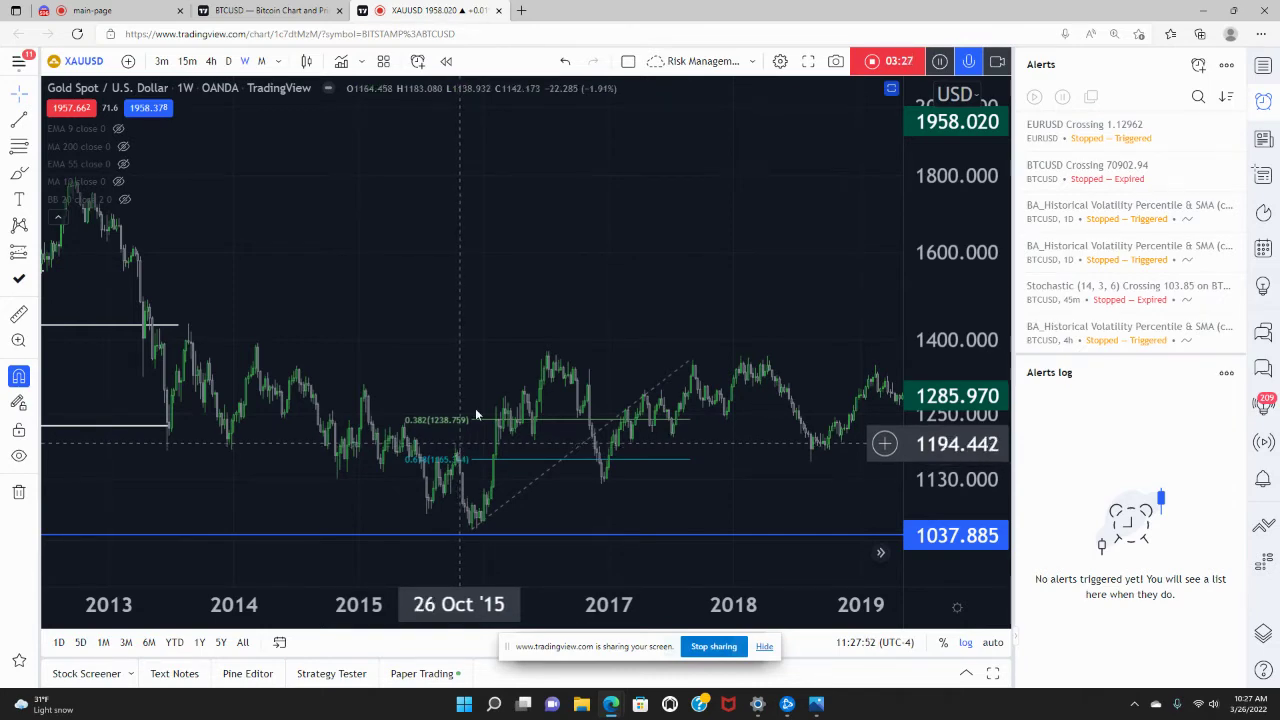
# Step: Remove all drawings from the gold chart, including the Fibonacci retracement and the horizontal levels
pyautogui.rightClick(458, 451)
pyautogui.moveTo(774, 191); pyautogui.dragTo(292, 195)
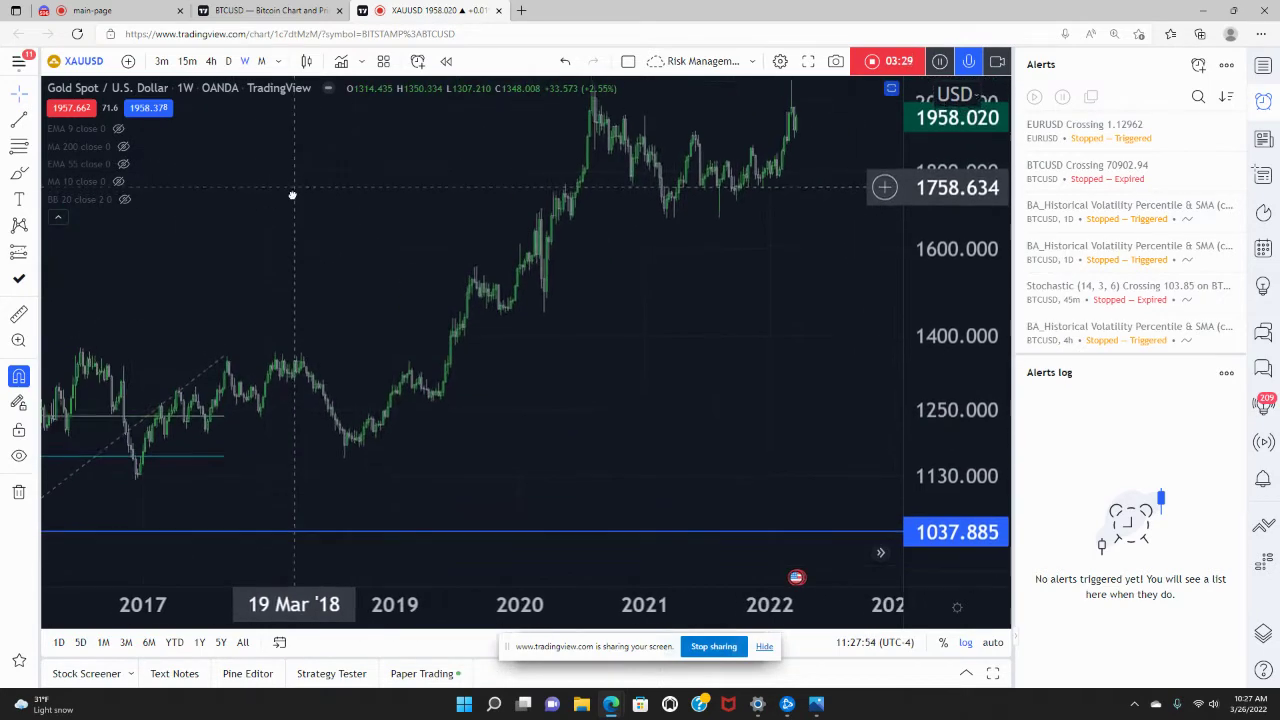
pyautogui.scroll(-2, 430, 320)
pyautogui.rightClick(436, 312)
pyautogui.moveTo(528, 588)
pyautogui.click(531, 614)
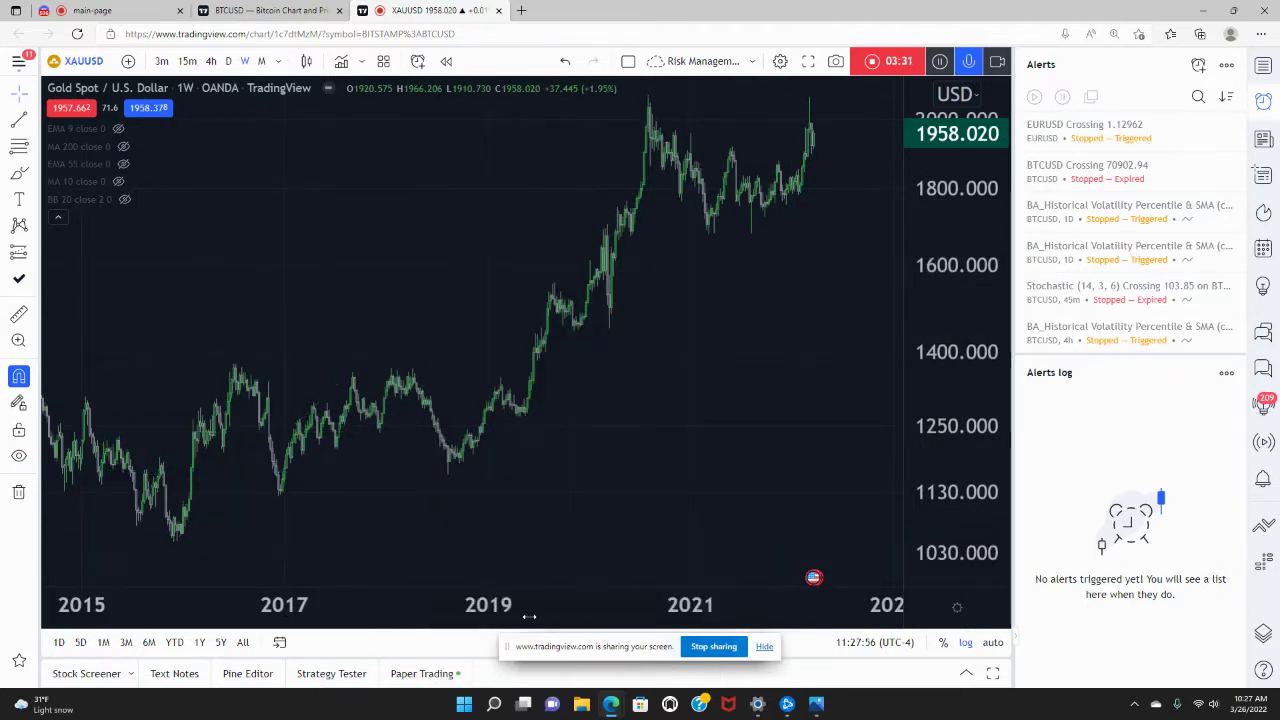
# Step: Draw a horizontal ray from the late-2015 weekly swing high and position it at about 1192.984
pyautogui.moveTo(694, 292); pyautogui.dragTo(726, 323)
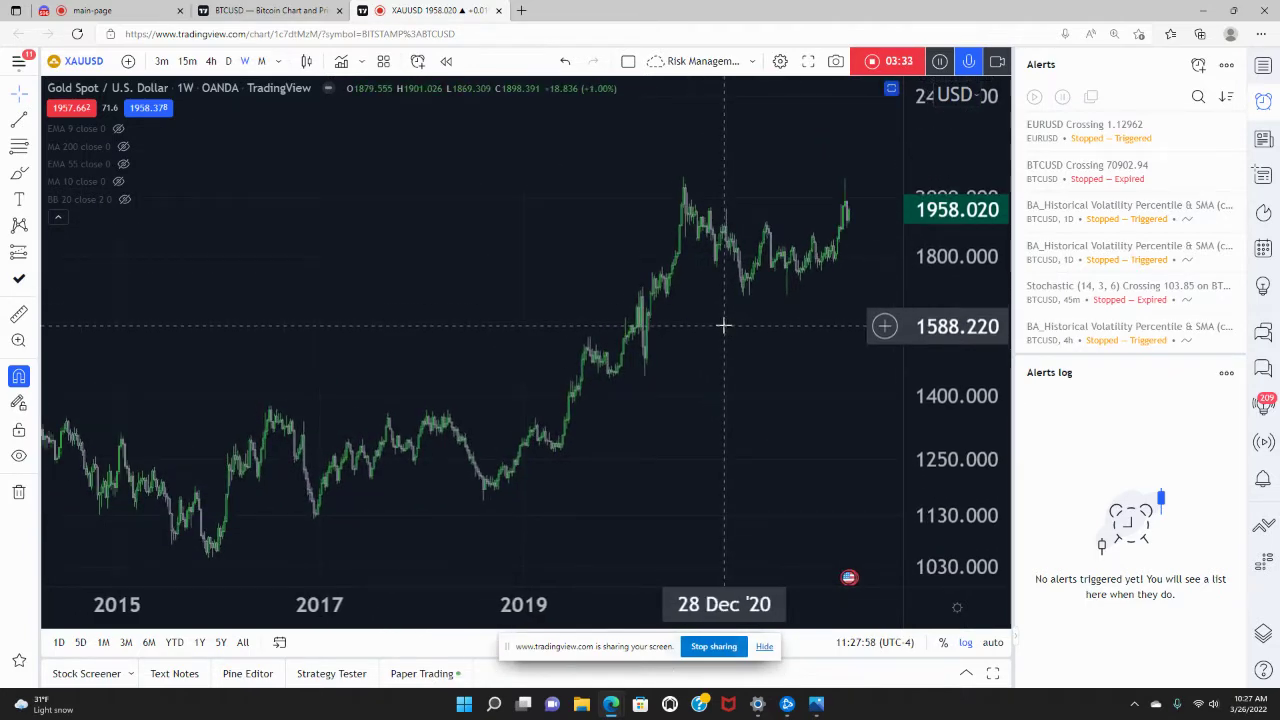
pyautogui.moveTo(229, 461); pyautogui.dragTo(66, 437)
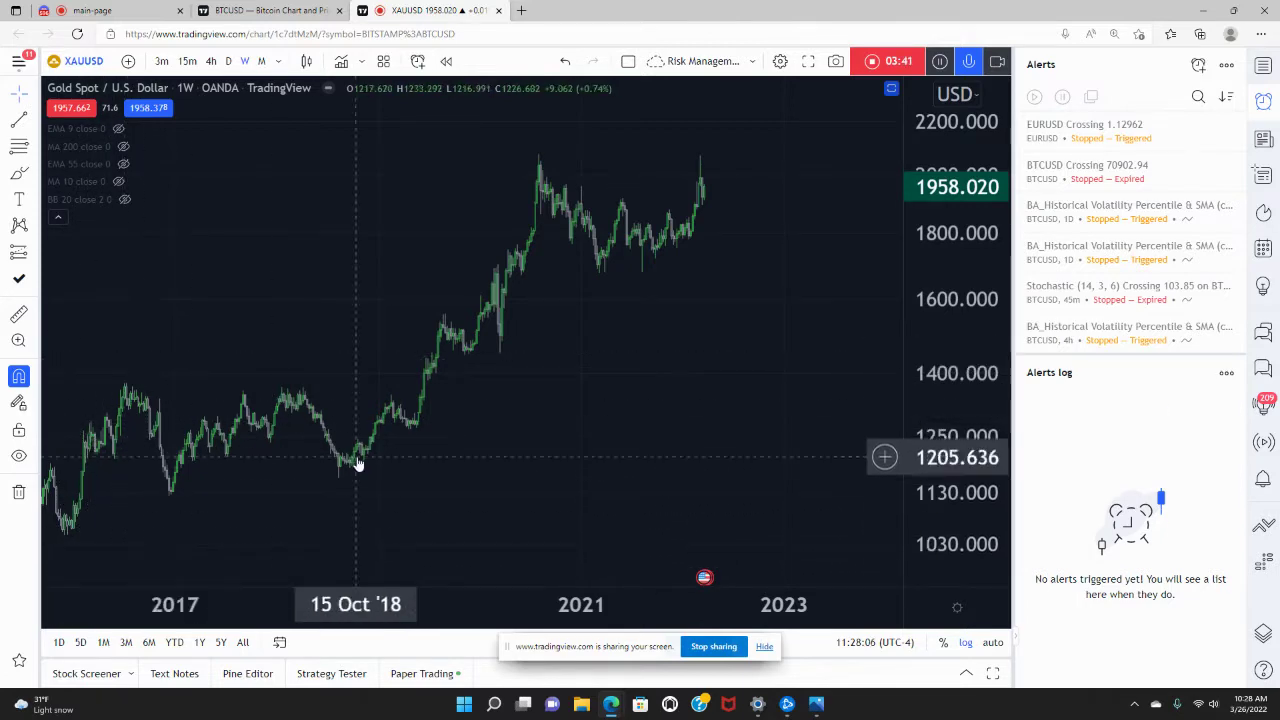
pyautogui.moveTo(417, 314); pyautogui.dragTo(443, 331)
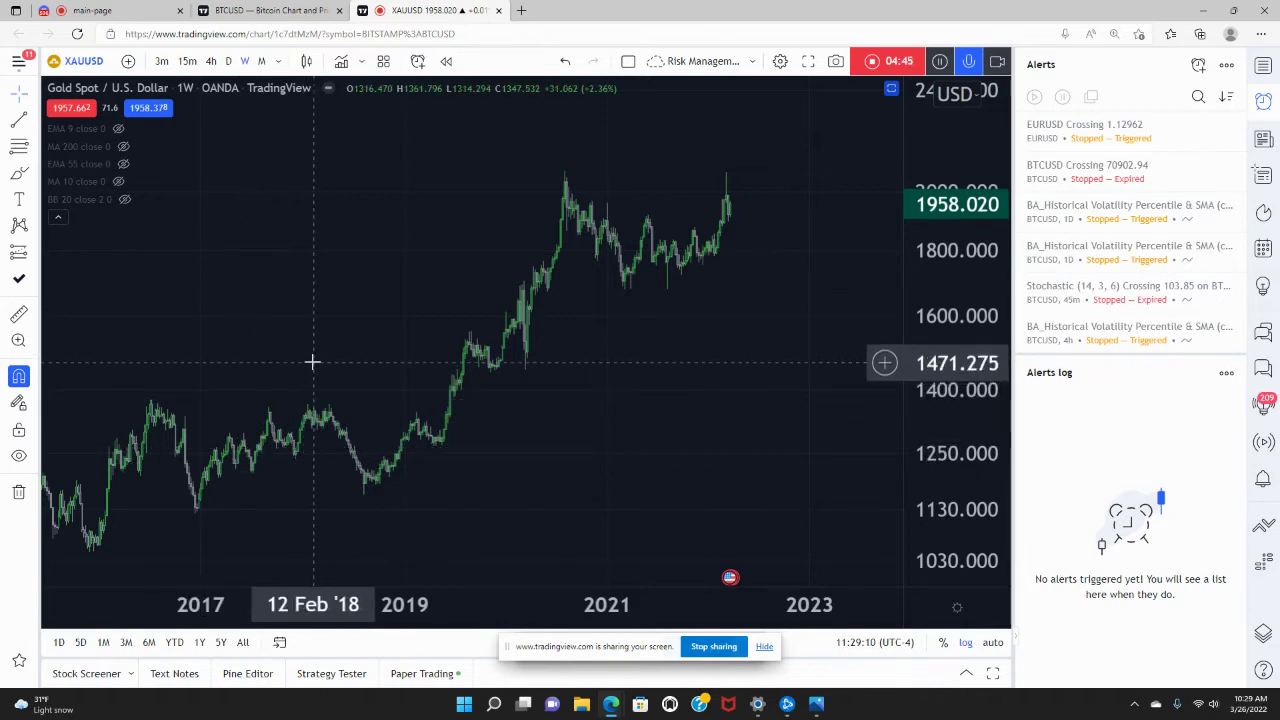
pyautogui.moveTo(245, 468); pyautogui.dragTo(777, 449)
pyautogui.moveTo(651, 489); pyautogui.dragTo(429, 497)
pyautogui.moveTo(243, 331); pyautogui.dragTo(154, 326)
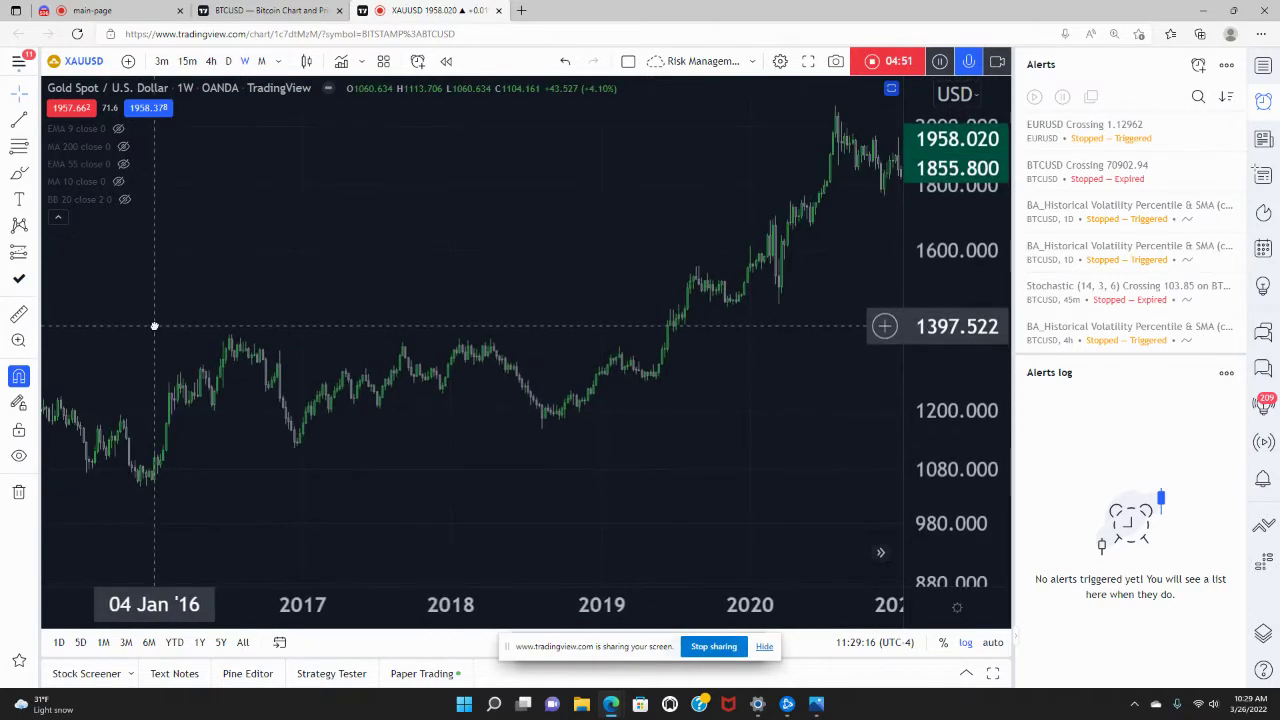
pyautogui.click(33, 122)
pyautogui.click(80, 326)
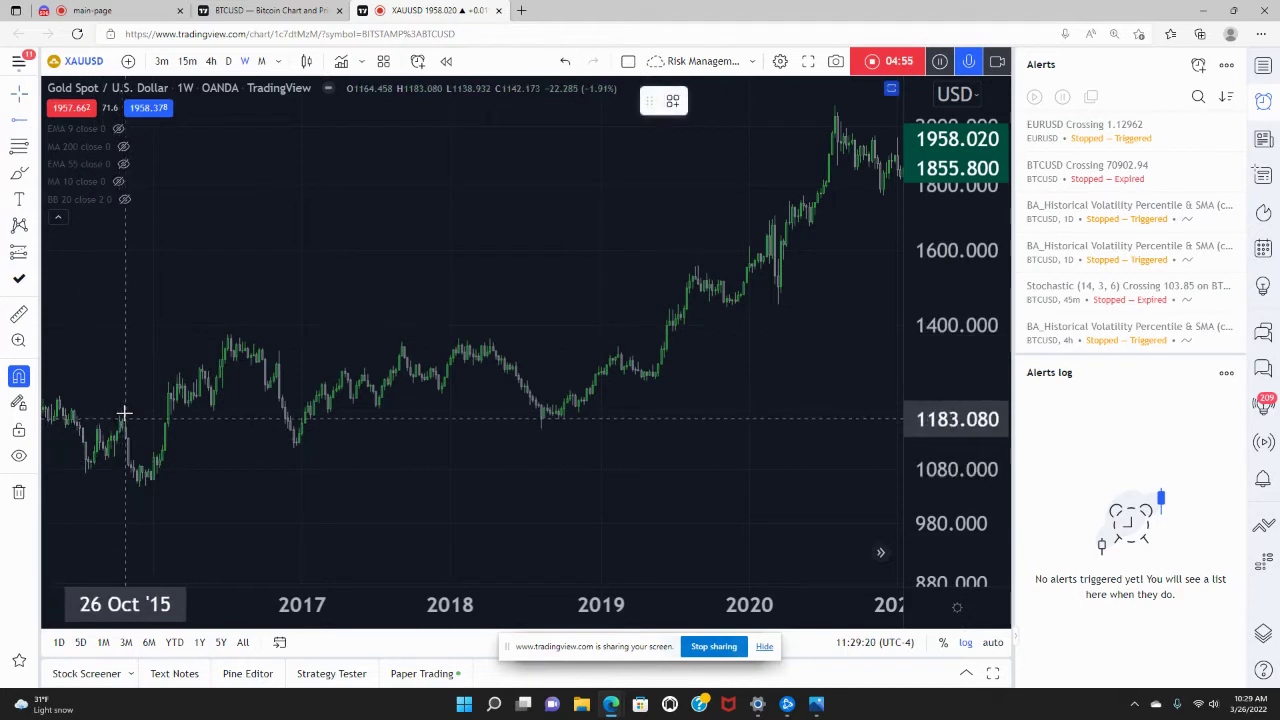
pyautogui.click(122, 410)
pyautogui.moveTo(183, 421); pyautogui.dragTo(194, 415)
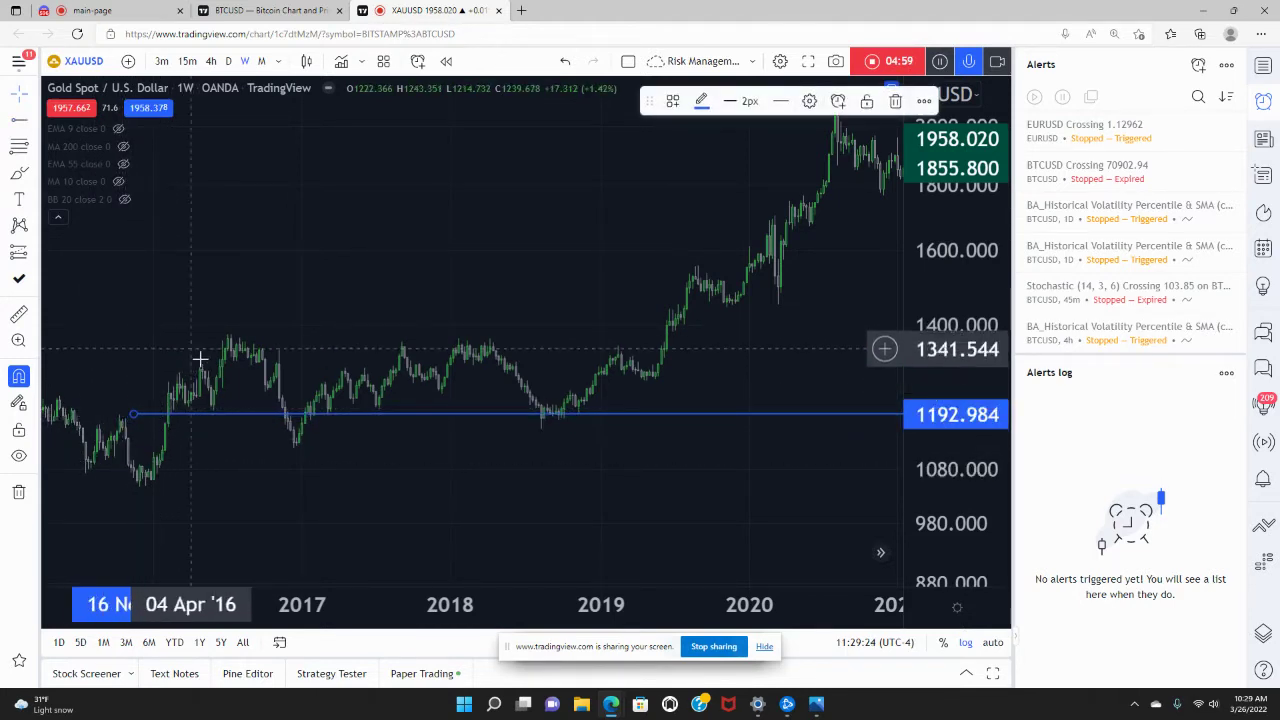
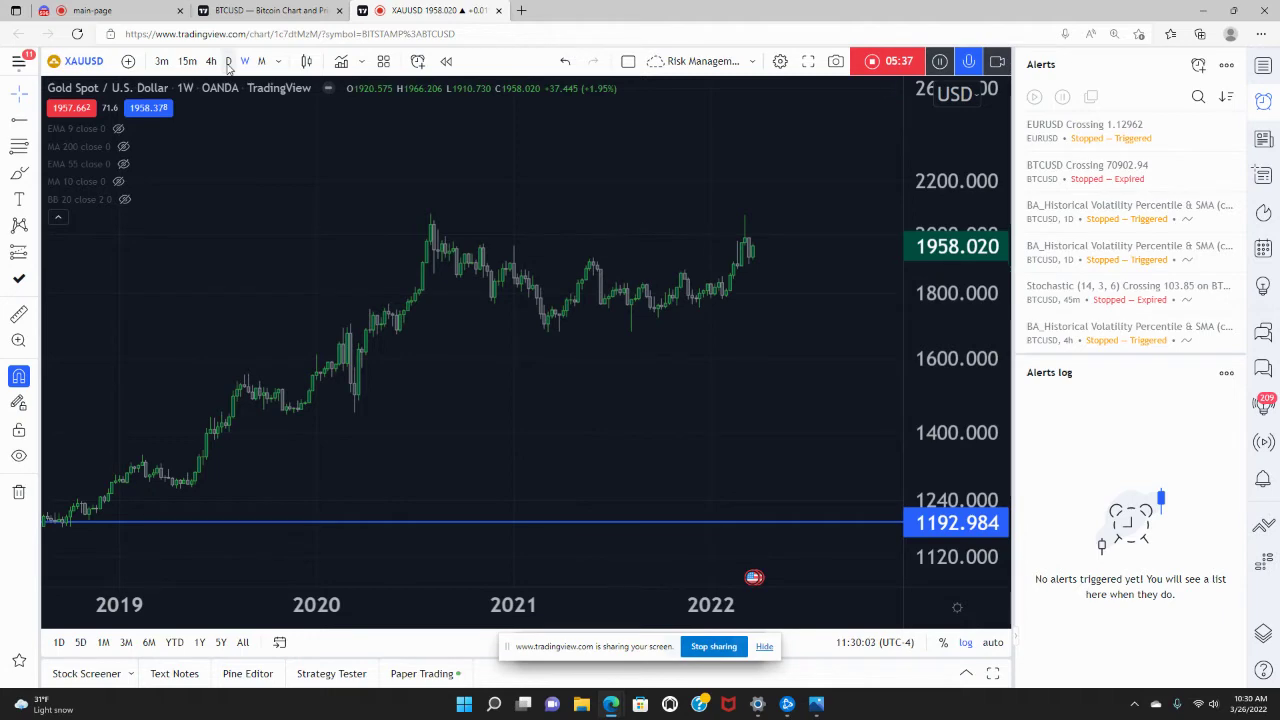
# Step: Switch the gold chart to the daily interval and examine the price swings from mid-2020 to early 2022
pyautogui.scroll(-5, 491, 237)
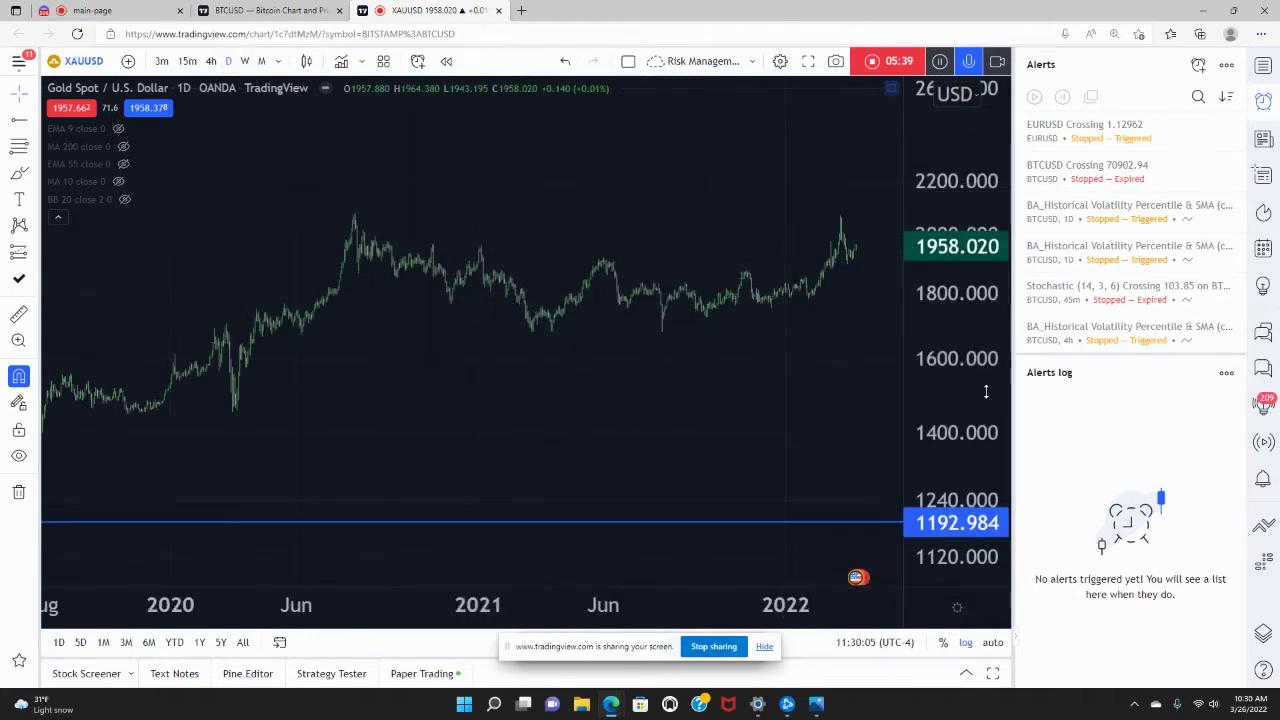
pyautogui.scroll(3, 601, 376)
pyautogui.moveTo(601, 376); pyautogui.dragTo(737, 417)
pyautogui.scroll(2, 486, 391)
pyautogui.moveTo(374, 391); pyautogui.dragTo(543, 489)
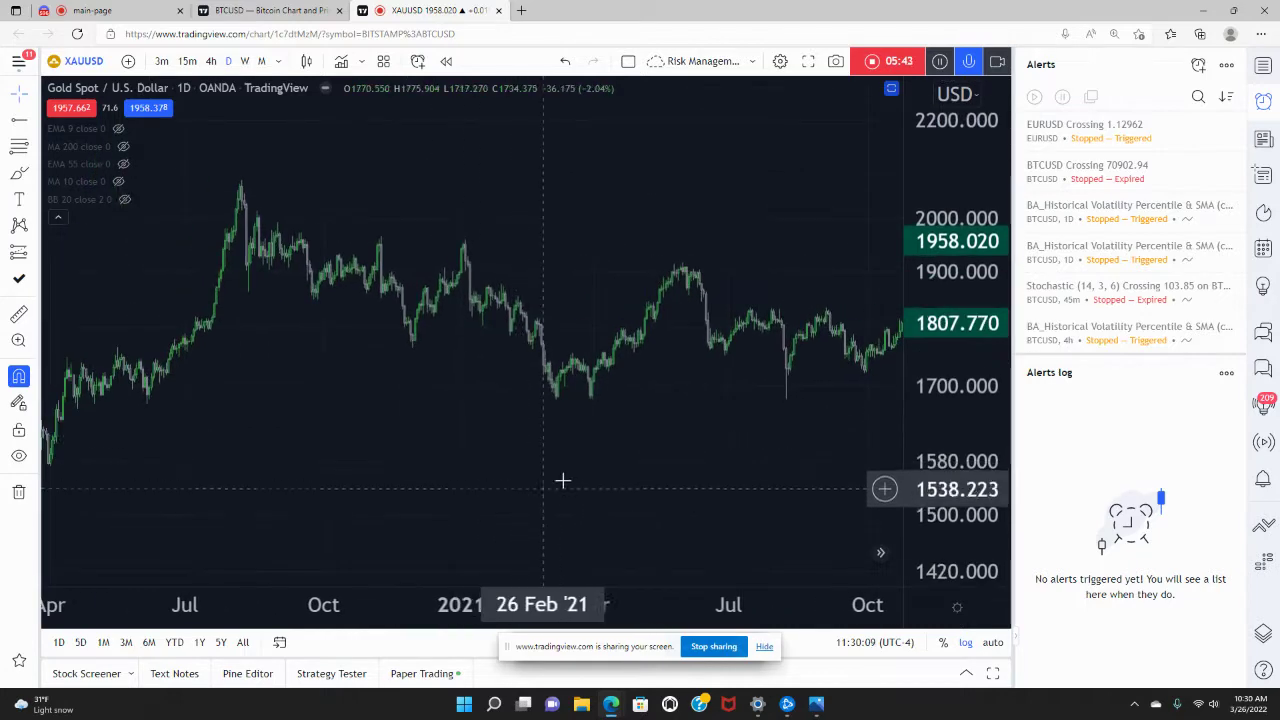
pyautogui.moveTo(669, 383); pyautogui.dragTo(632, 410)
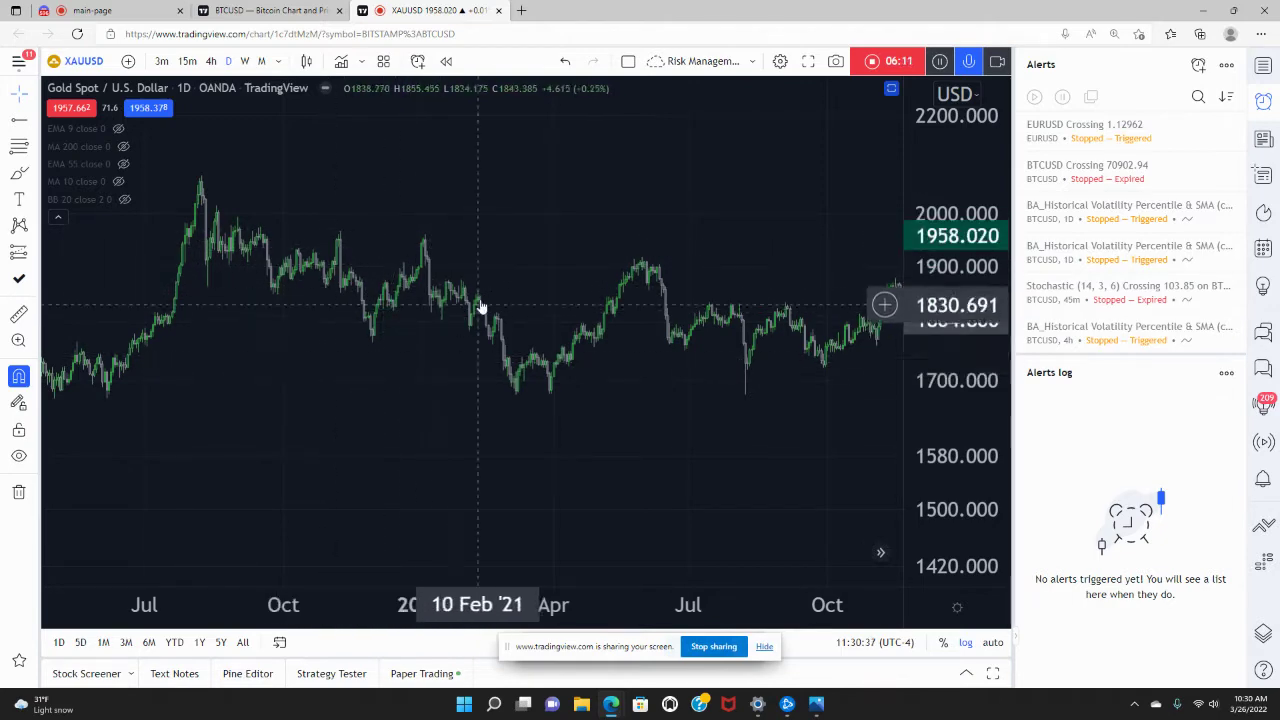
pyautogui.moveTo(520, 377); pyautogui.dragTo(366, 397)
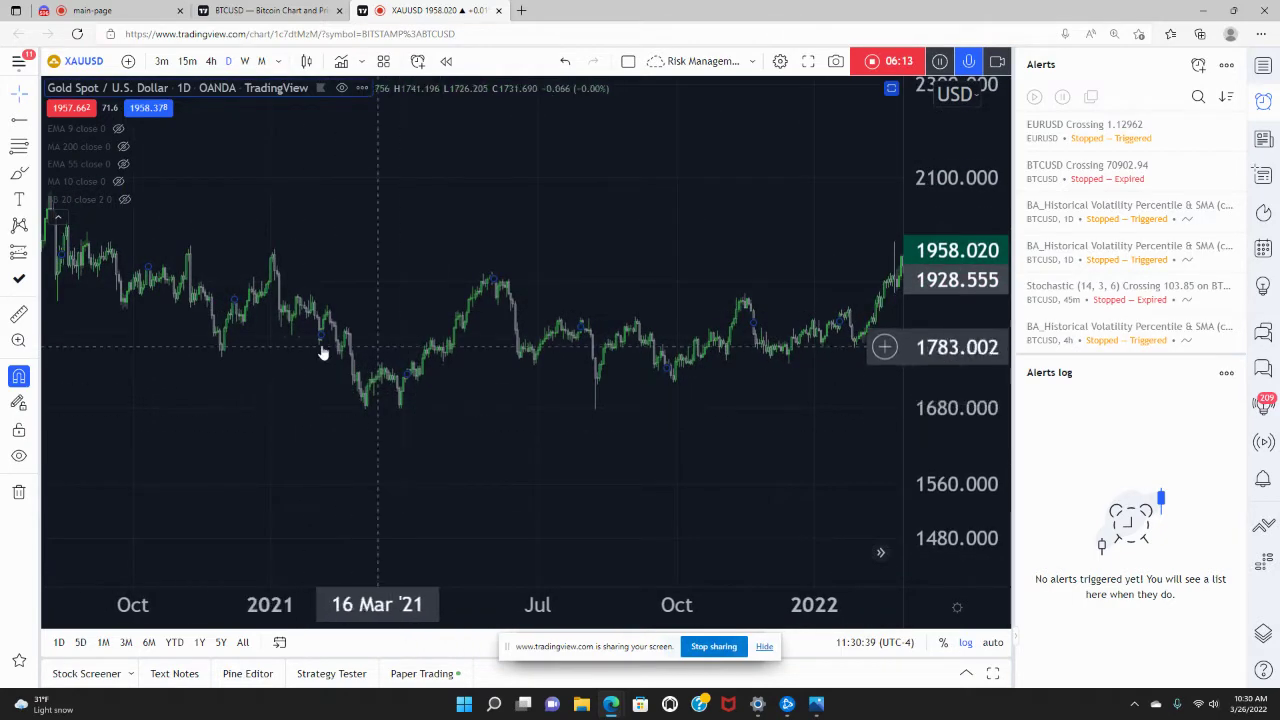
pyautogui.moveTo(271, 363); pyautogui.dragTo(402, 360)
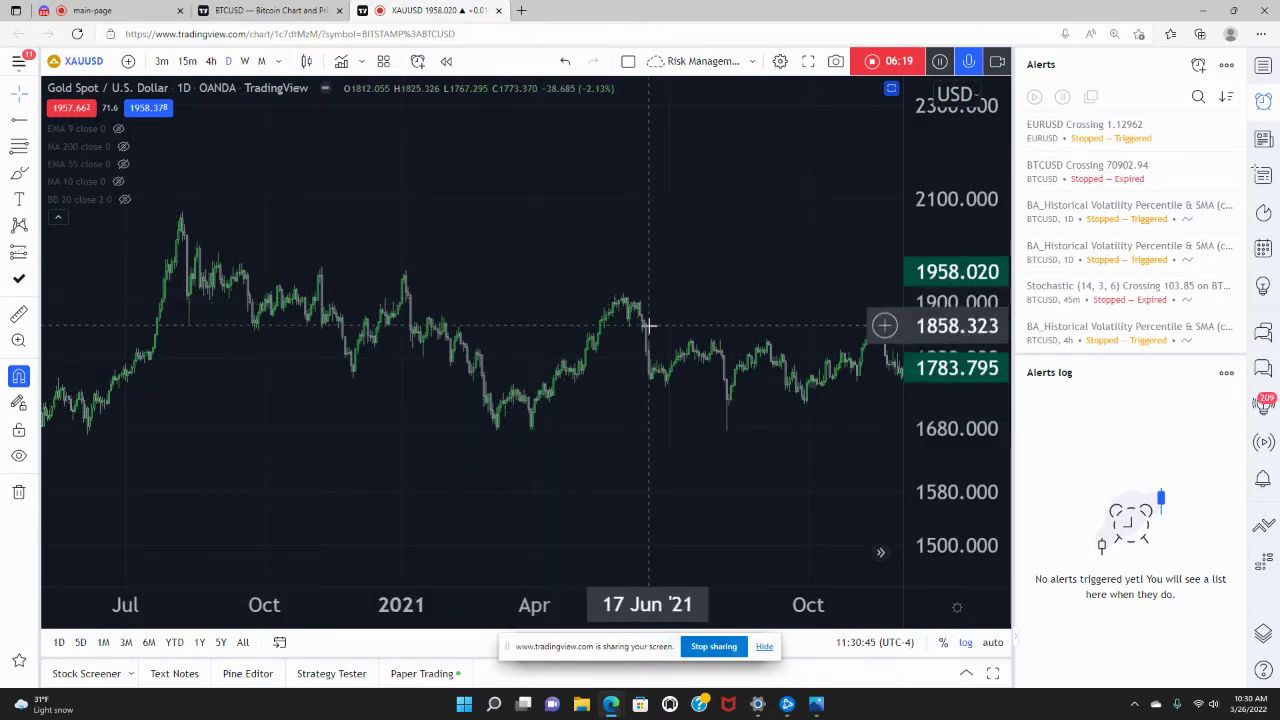
pyautogui.moveTo(632, 431); pyautogui.dragTo(517, 463)
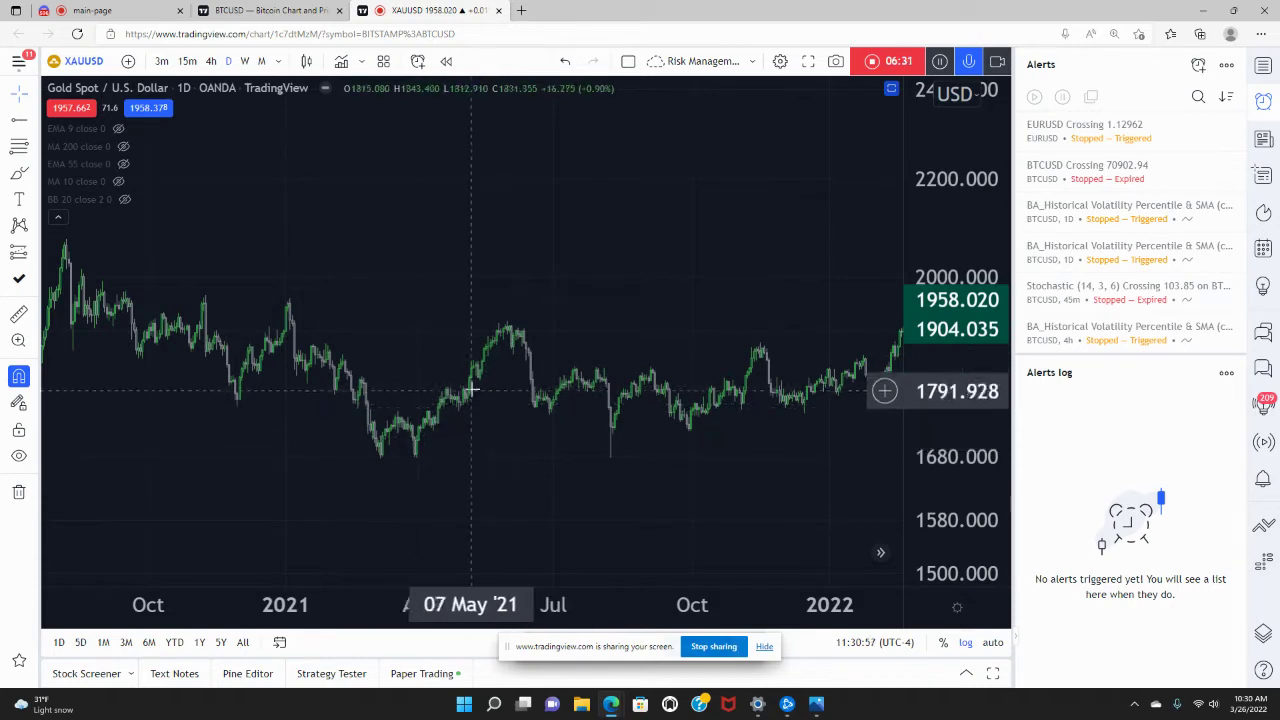
# Step: Examine gold's daily price swings from early 2021 through the March 2022 high and pullback
pyautogui.moveTo(562, 457); pyautogui.dragTo(469, 455)
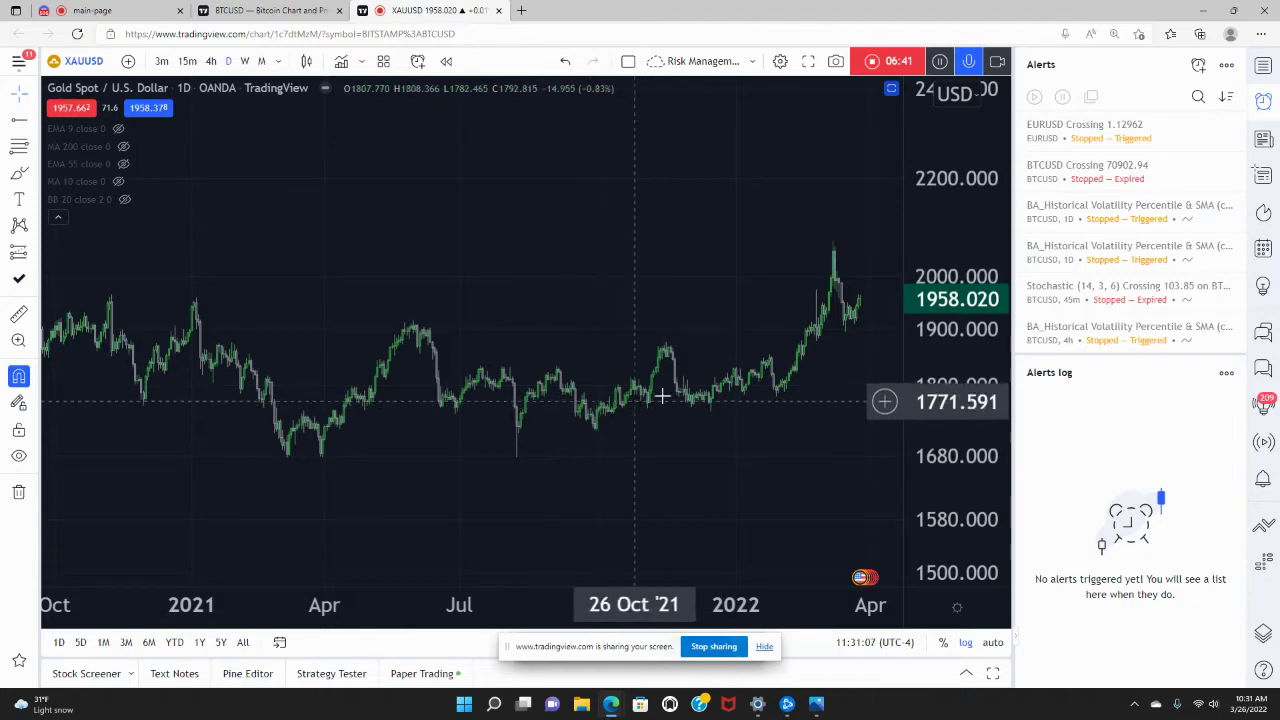
pyautogui.scroll(3, 531, 440)
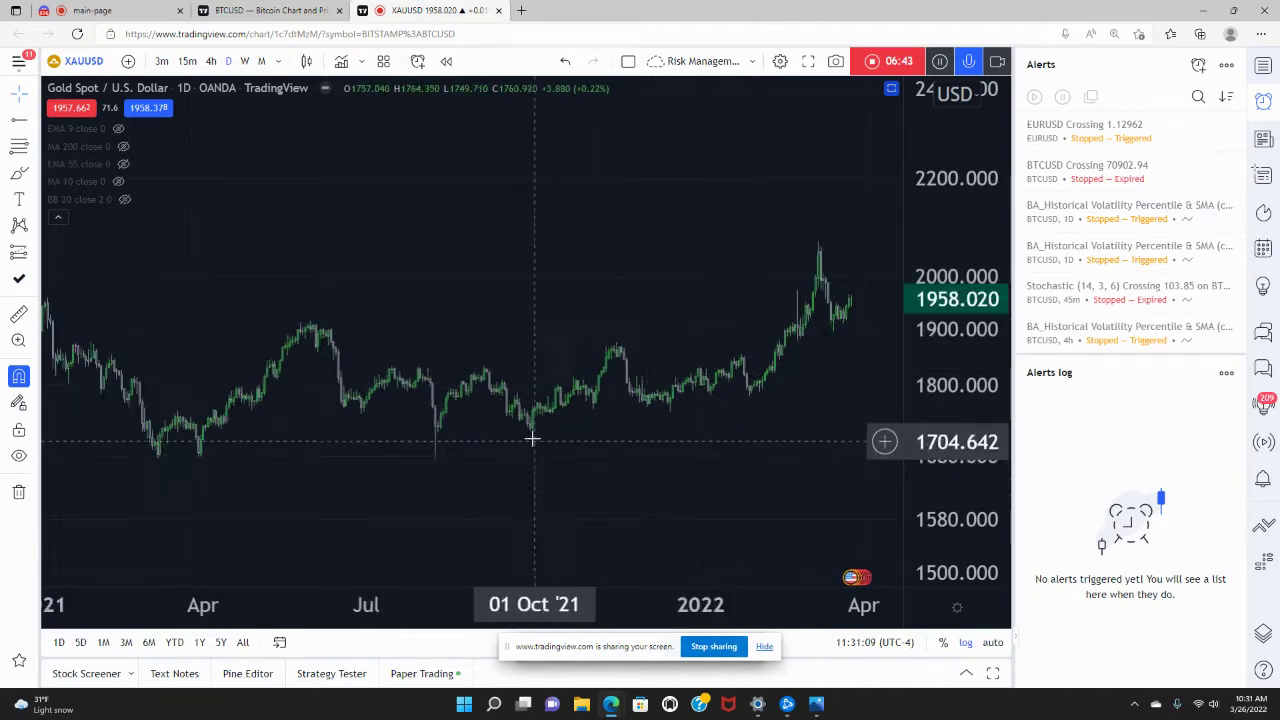
pyautogui.moveTo(683, 437); pyautogui.dragTo(546, 460)
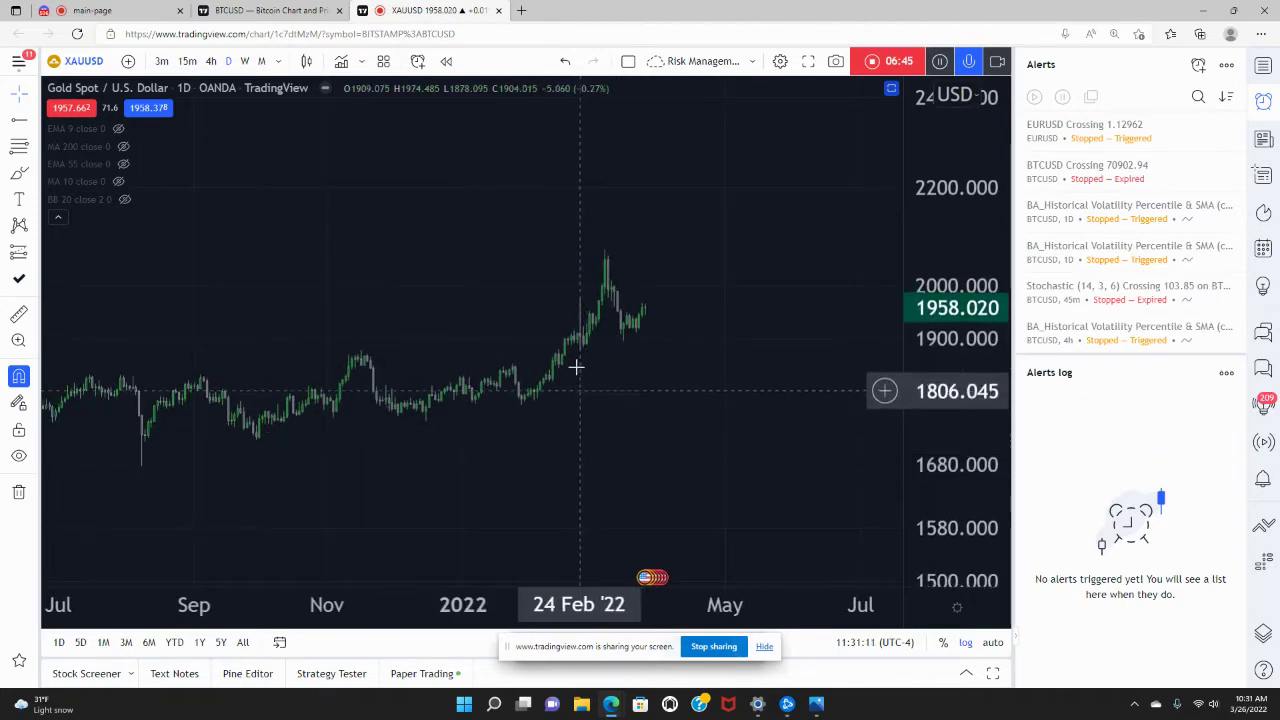
pyautogui.scroll(2, 451, 323)
pyautogui.moveTo(452, 382); pyautogui.dragTo(379, 358)
pyautogui.scroll(2, 379, 358)
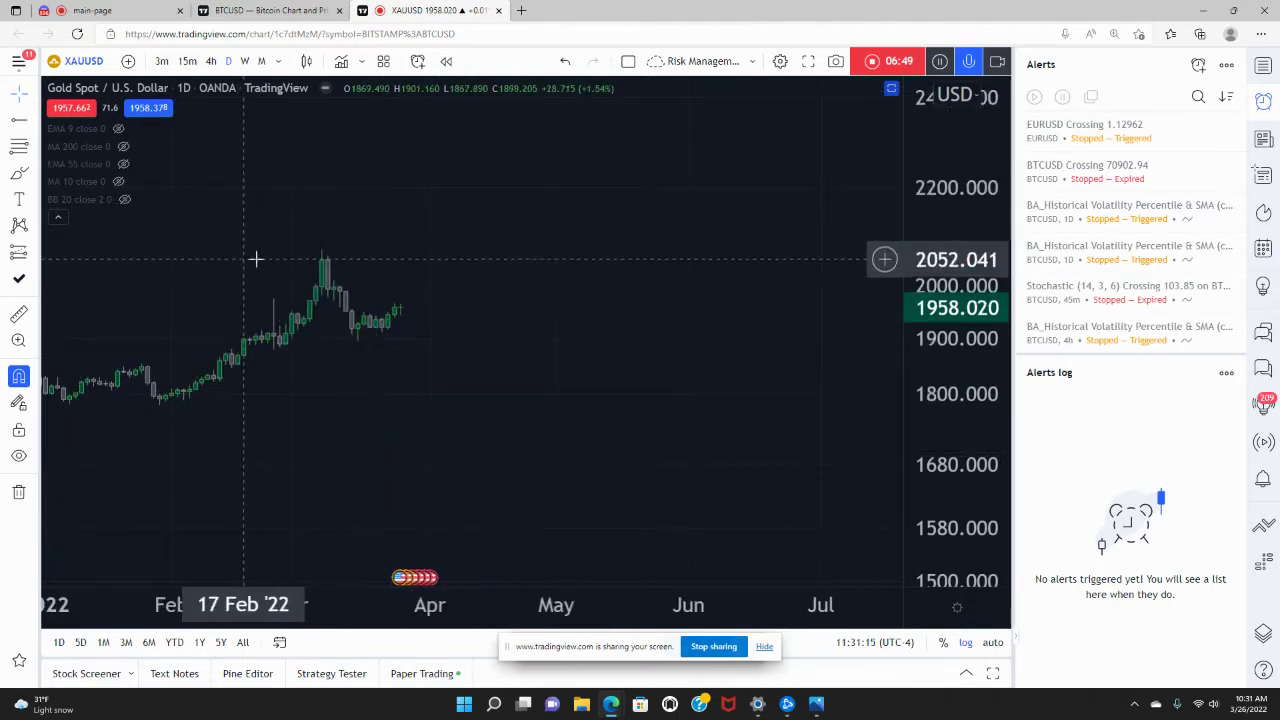
pyautogui.moveTo(249, 257); pyautogui.dragTo(494, 286)
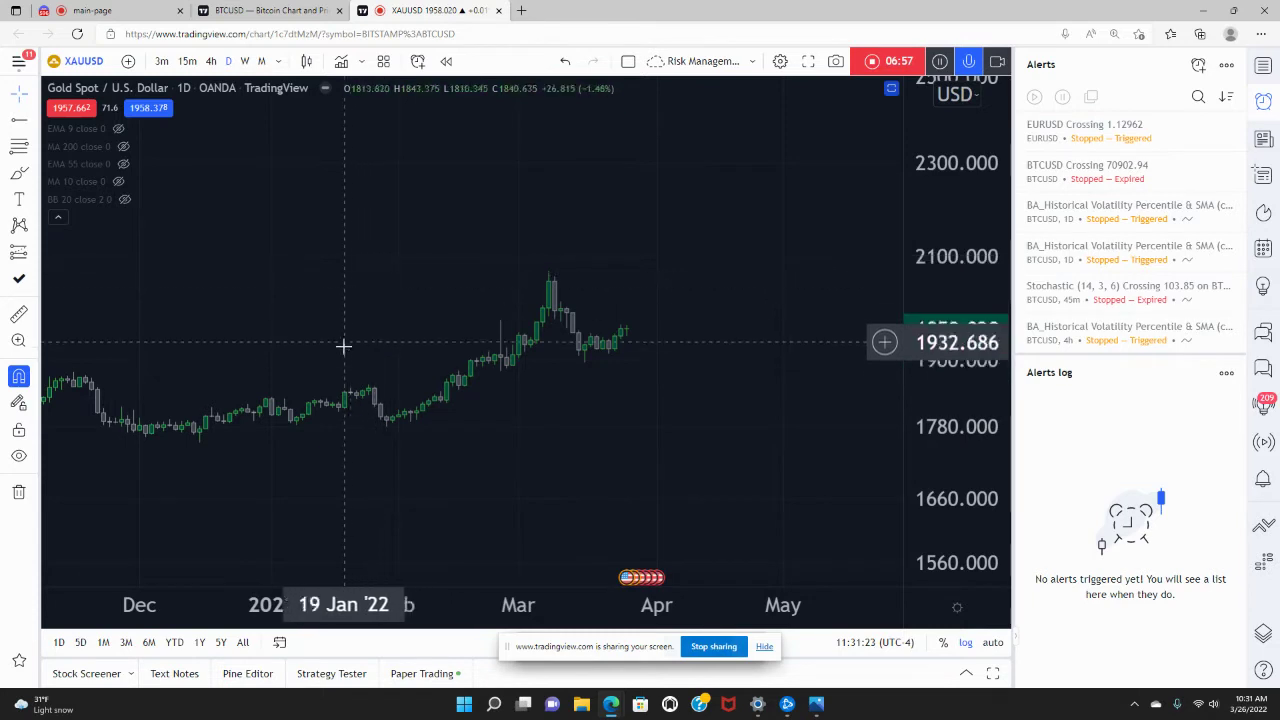
pyautogui.hscroll(-3, 409, 343)
pyautogui.moveTo(930, 497); pyautogui.dragTo(932, 352)
pyautogui.moveTo(651, 426); pyautogui.dragTo(689, 409)
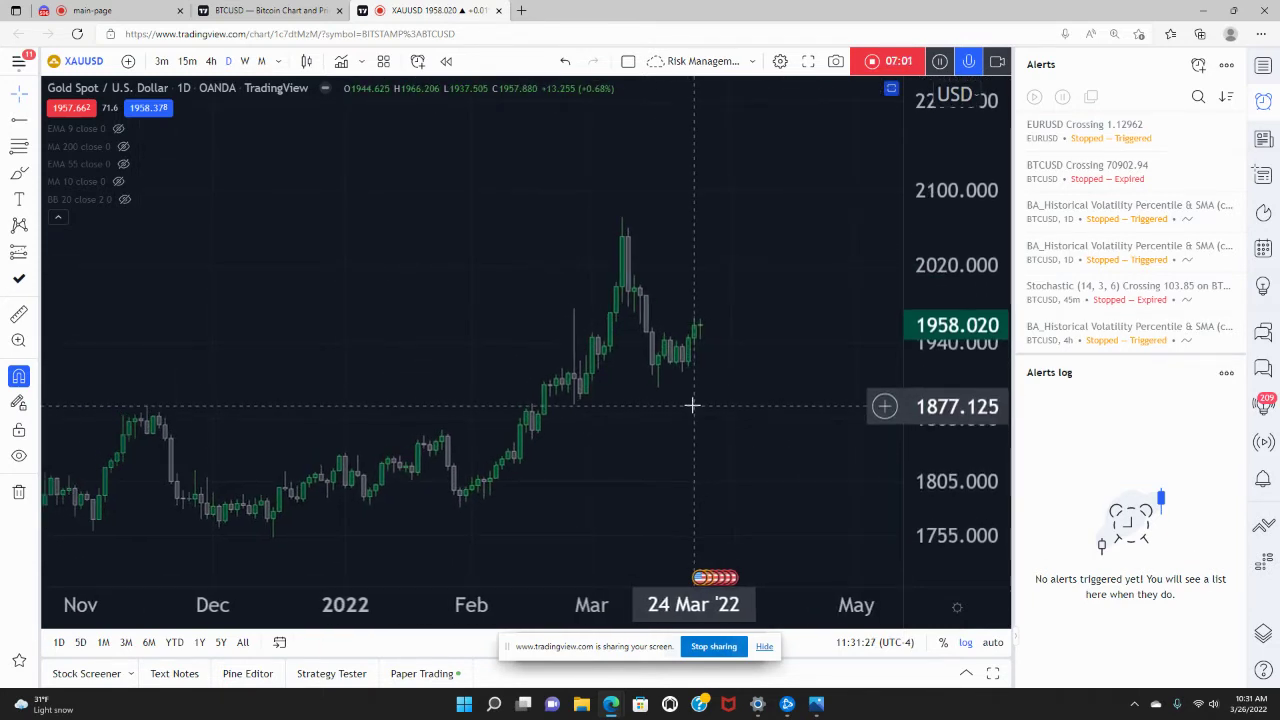
# Step: Compare the recent gold highs and lows across the weekly, daily and monthly intervals, ending on the weekly chart
pyautogui.click(246, 62)
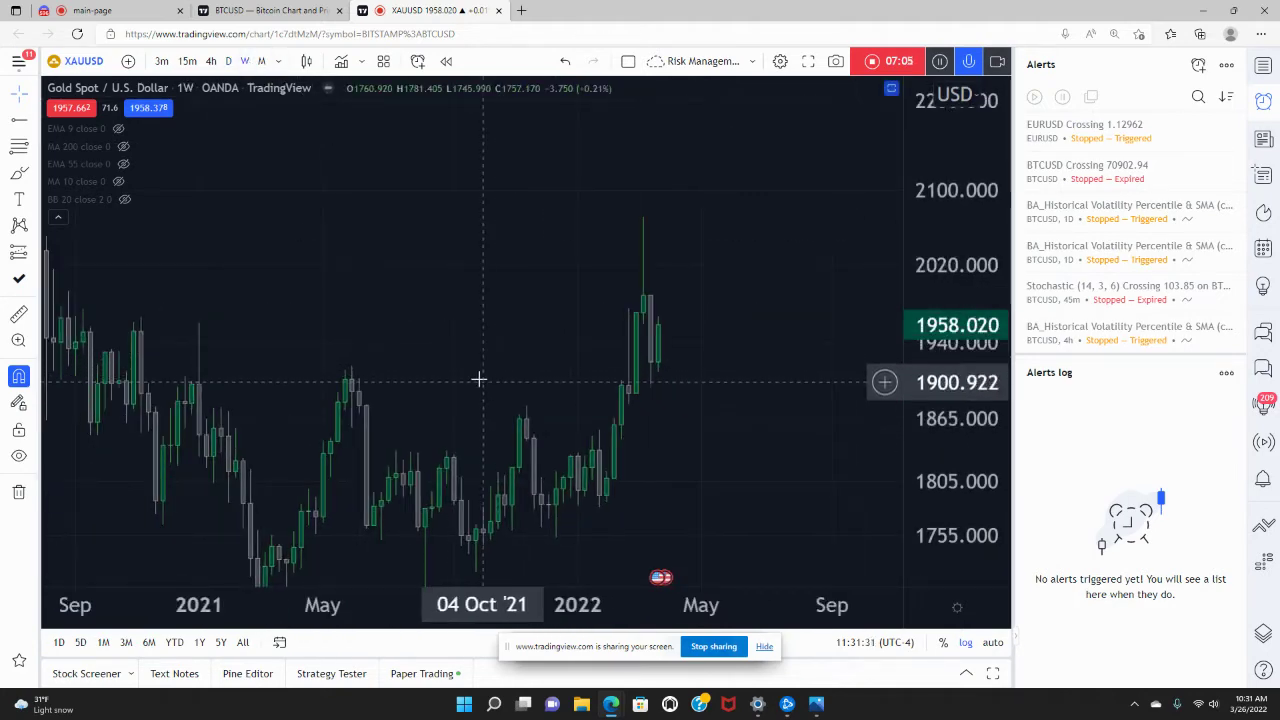
pyautogui.click(228, 62)
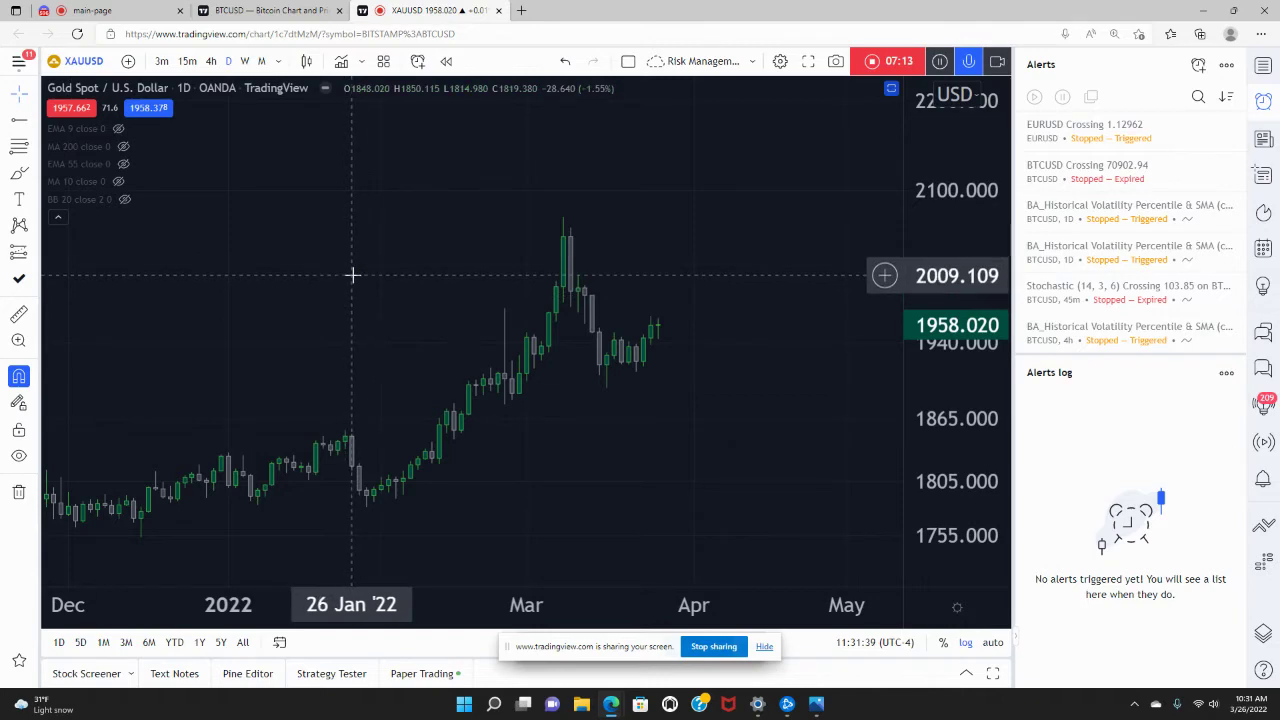
pyautogui.click(261, 61)
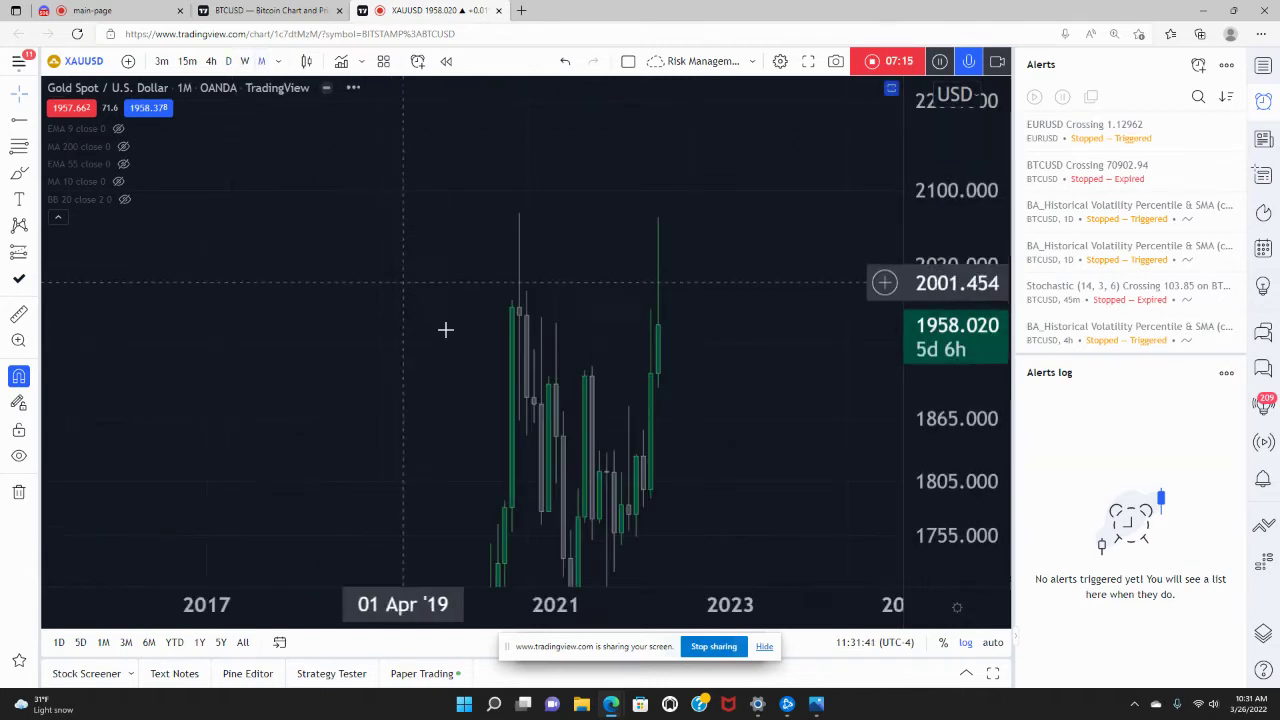
pyautogui.scroll(3, 467, 334)
pyautogui.moveTo(517, 374); pyautogui.dragTo(770, 395)
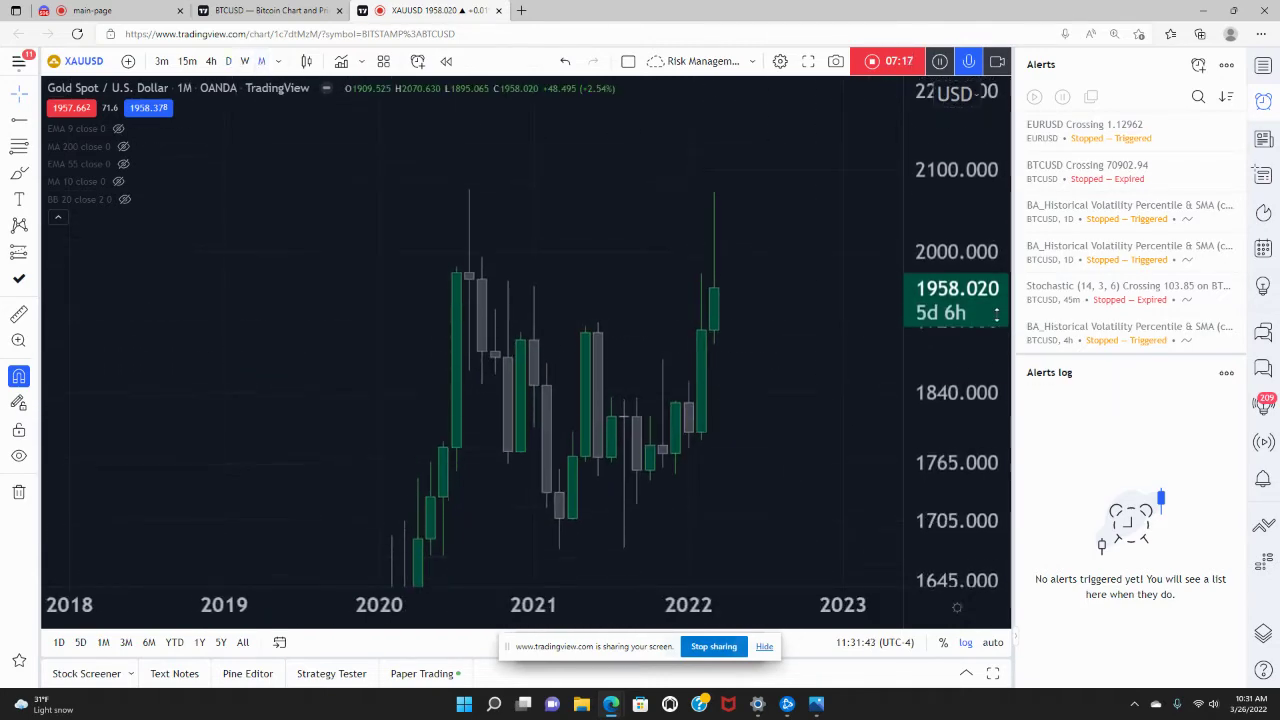
pyautogui.click(244, 61)
pyautogui.scroll(-3, 510, 346)
pyautogui.scroll(2, 543, 360)
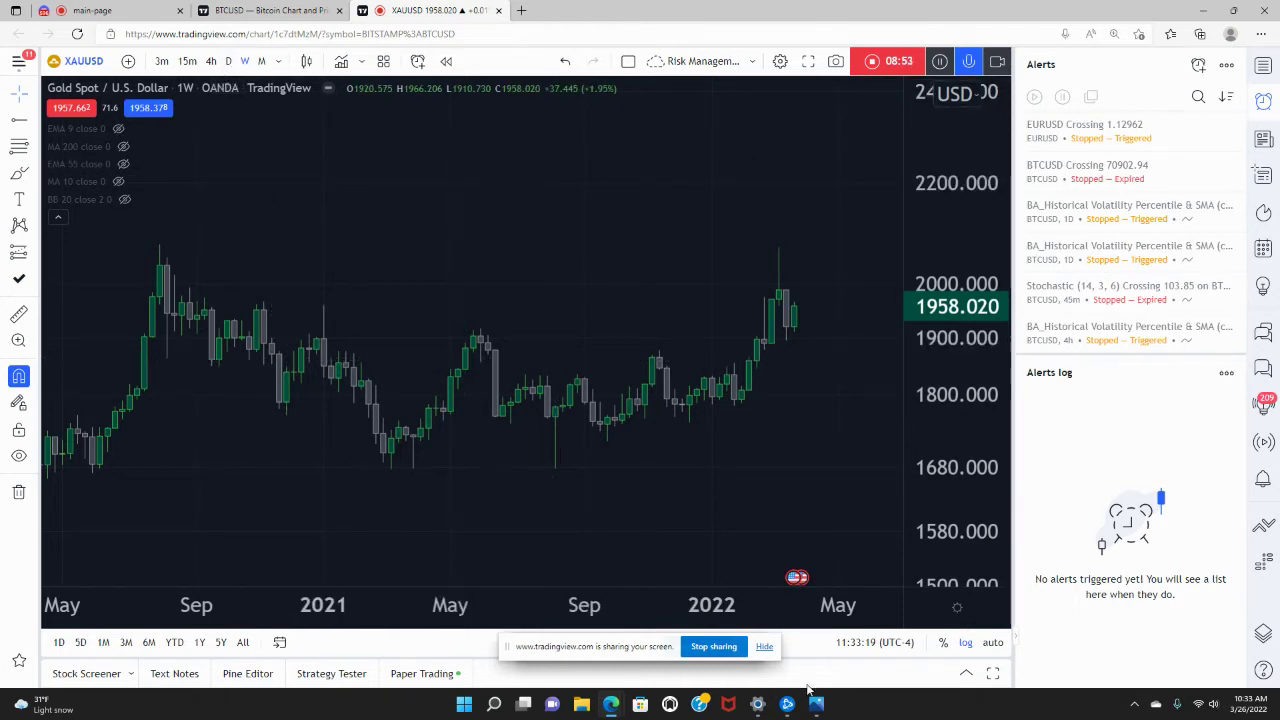
pyautogui.moveTo(819, 708)
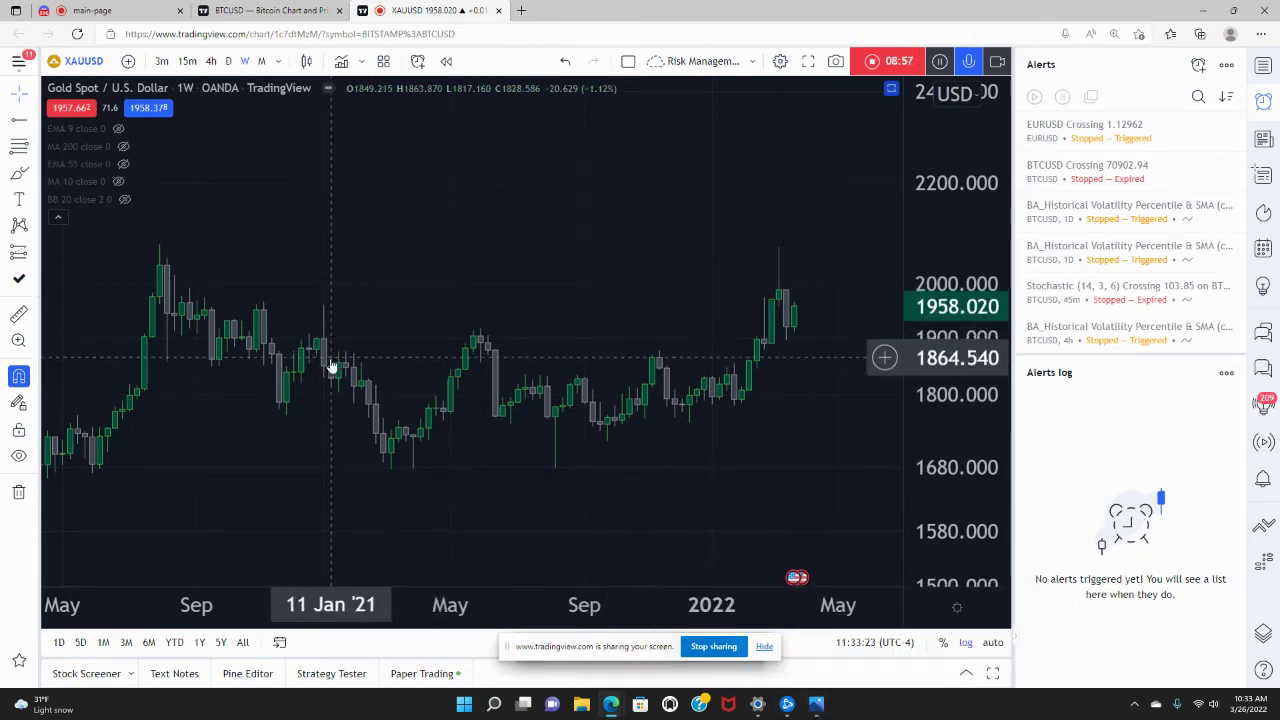
# Step: Switch the gold chart to the daily interval, framing the price action from September 2021 to March 2022
pyautogui.click(228, 61)
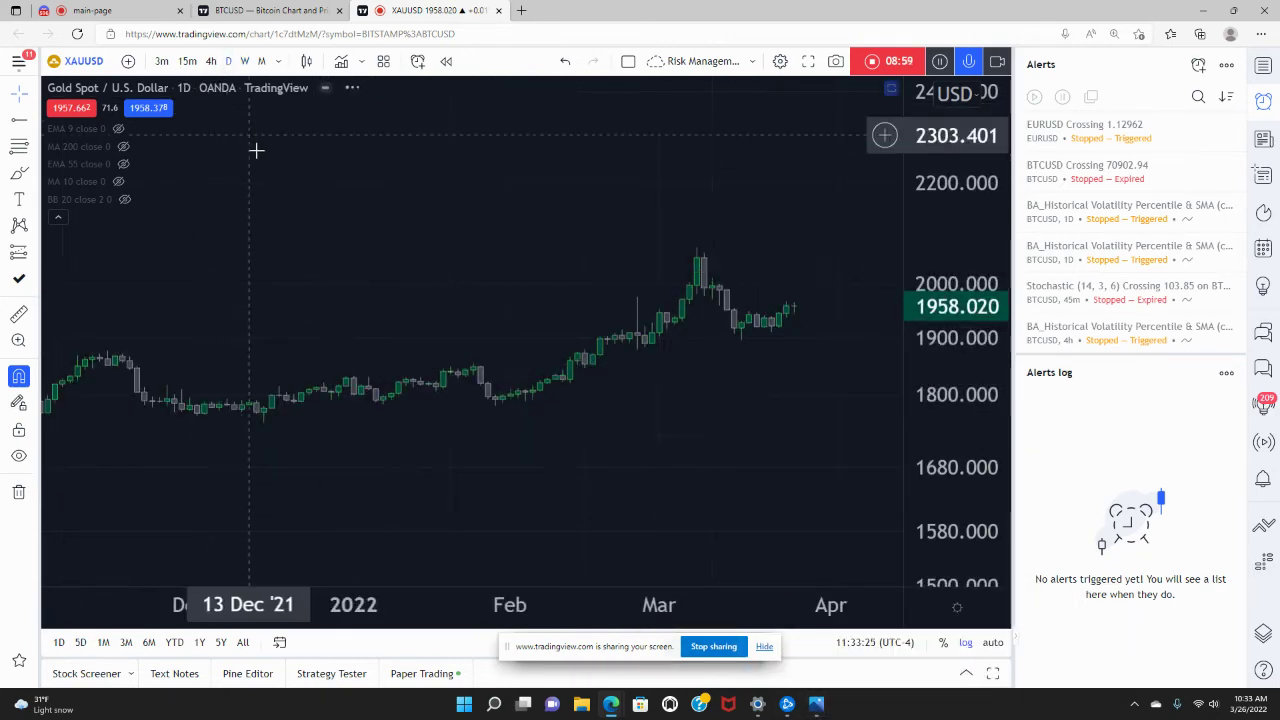
pyautogui.scroll(-5, 343, 294)
pyautogui.moveTo(486, 420); pyautogui.dragTo(429, 420)
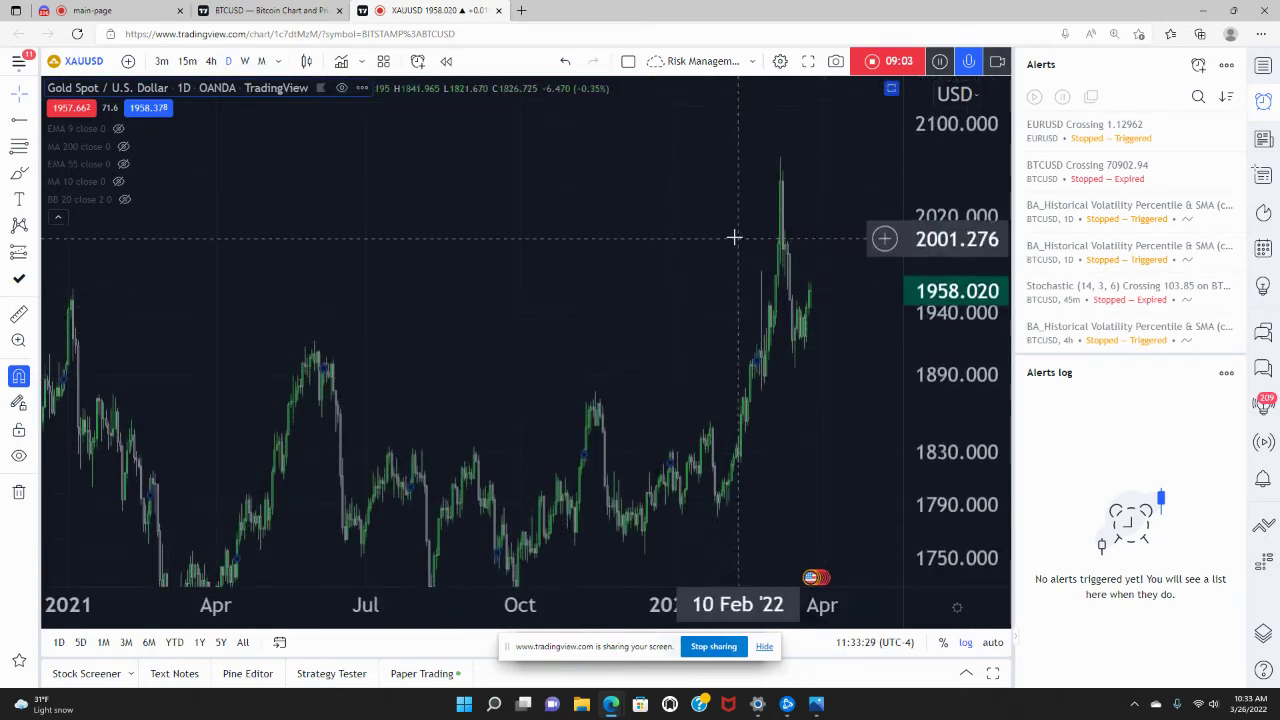
pyautogui.scroll(3, 503, 300)
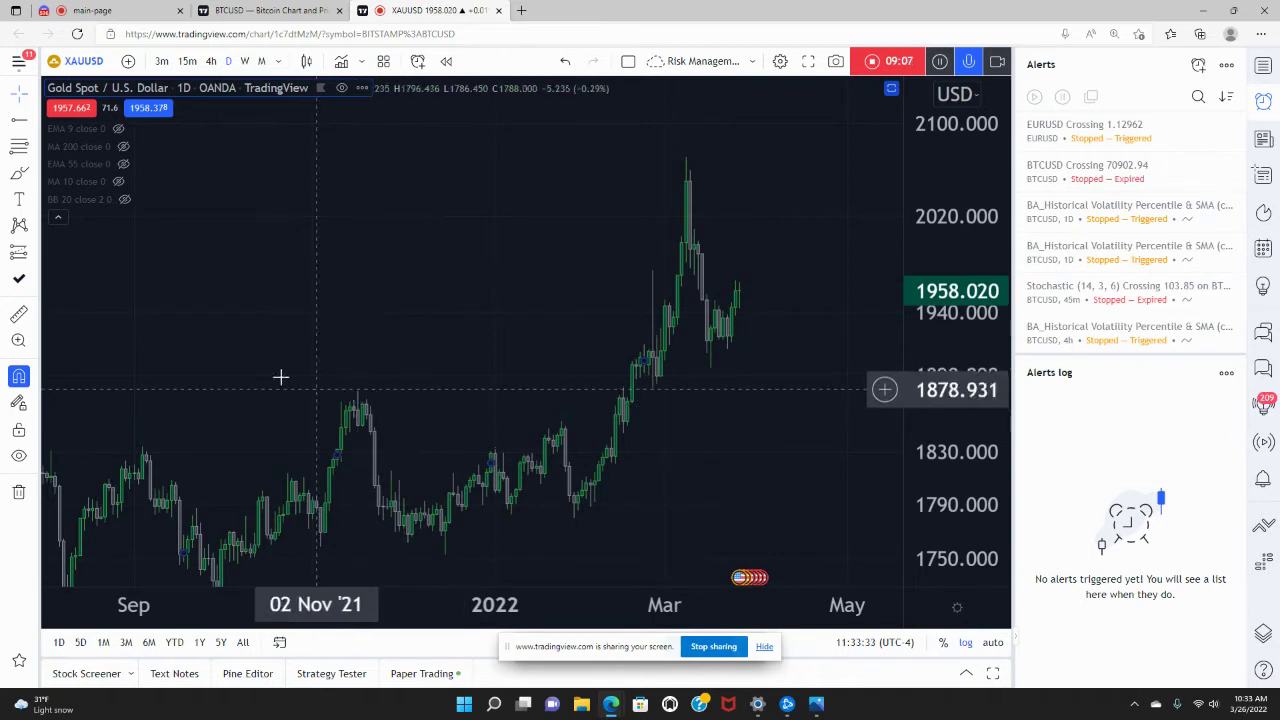
# Step: Draw a horizontal ray from the mid-November 2021 daily swing high and position it at about 1875.469
pyautogui.click(19, 119)
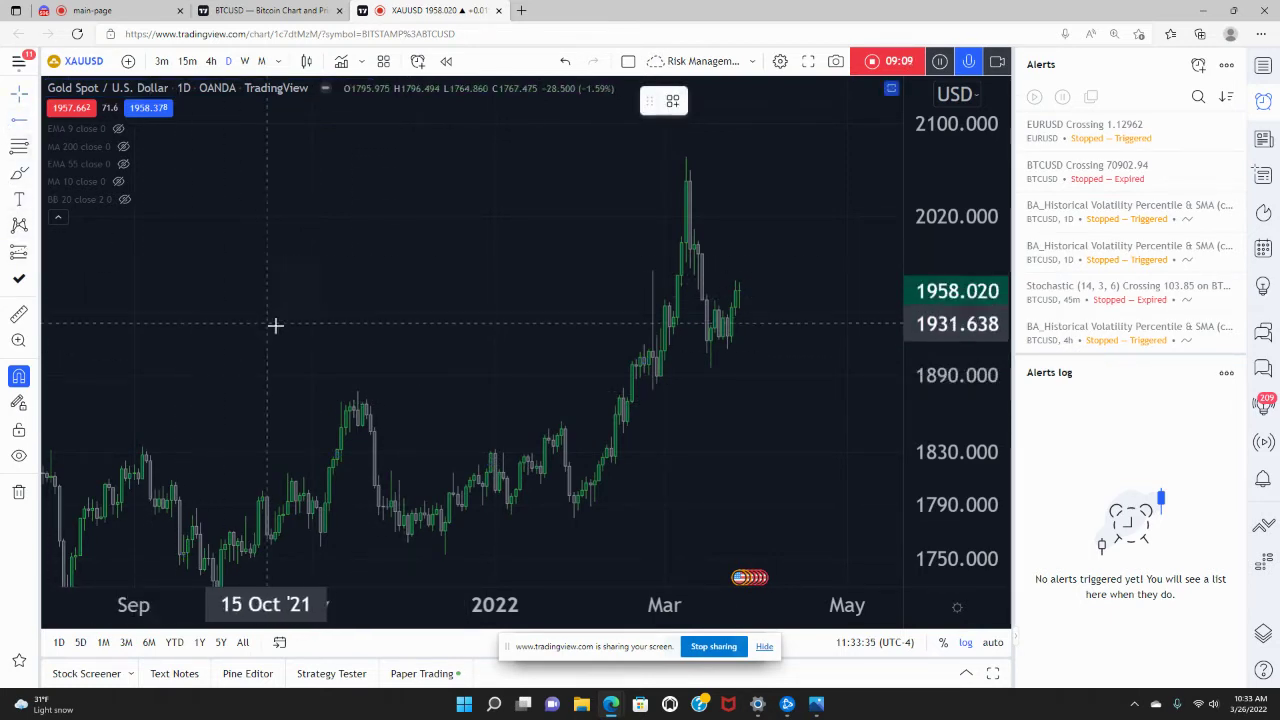
pyautogui.click(355, 385)
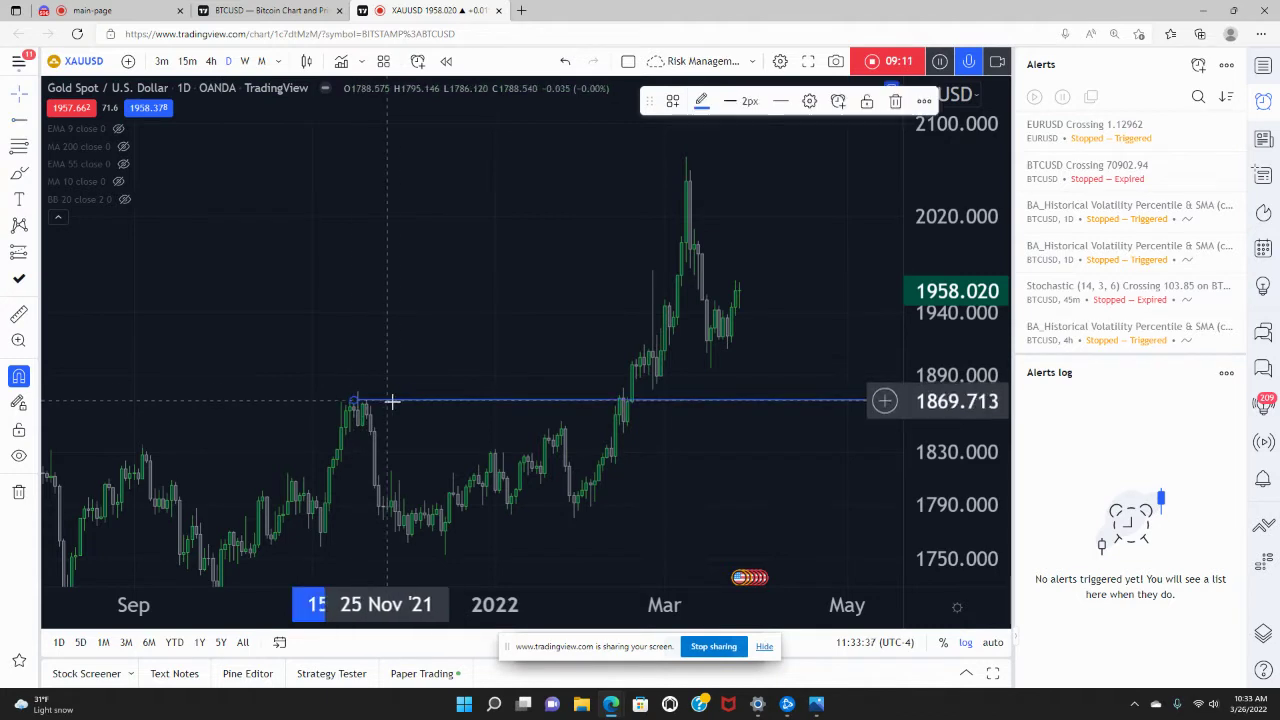
pyautogui.moveTo(409, 408); pyautogui.dragTo(414, 390)
pyautogui.scroll(2, 589, 484)
pyautogui.scroll(3, 589, 484)
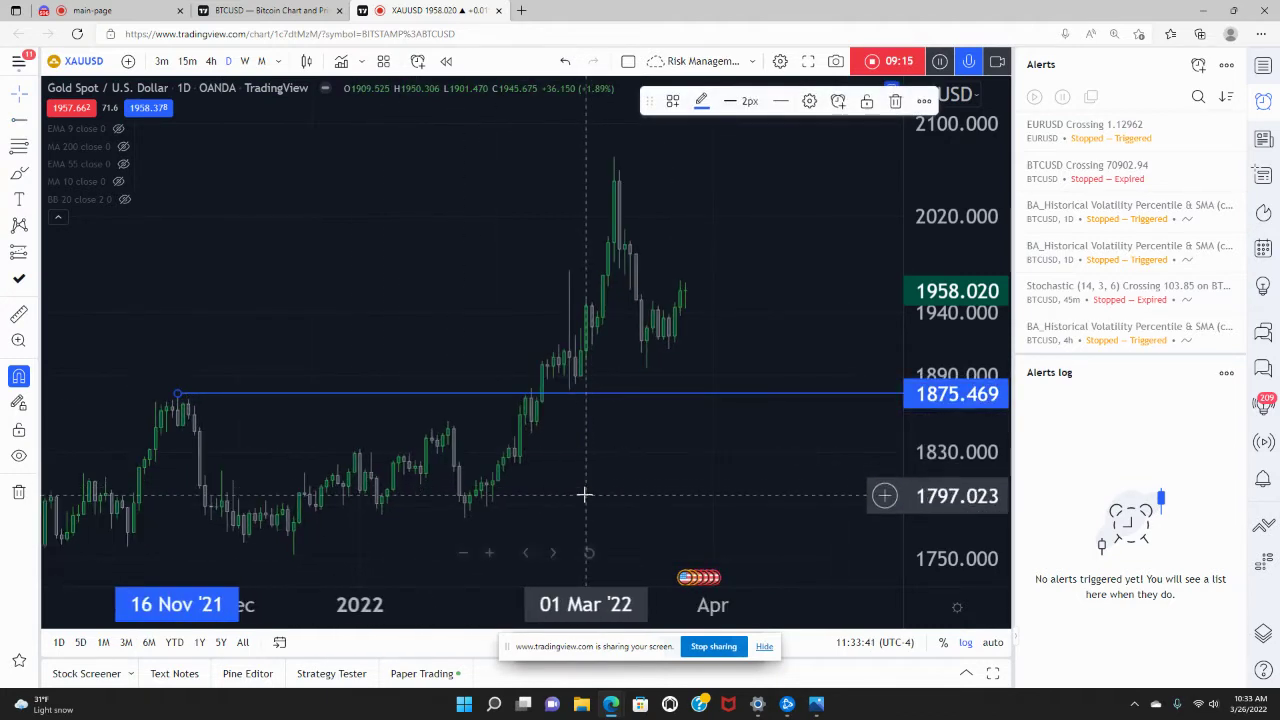
# Step: Switch the gold chart to the 4-hour interval, framing the February to March 2022 price action
pyautogui.click(211, 62)
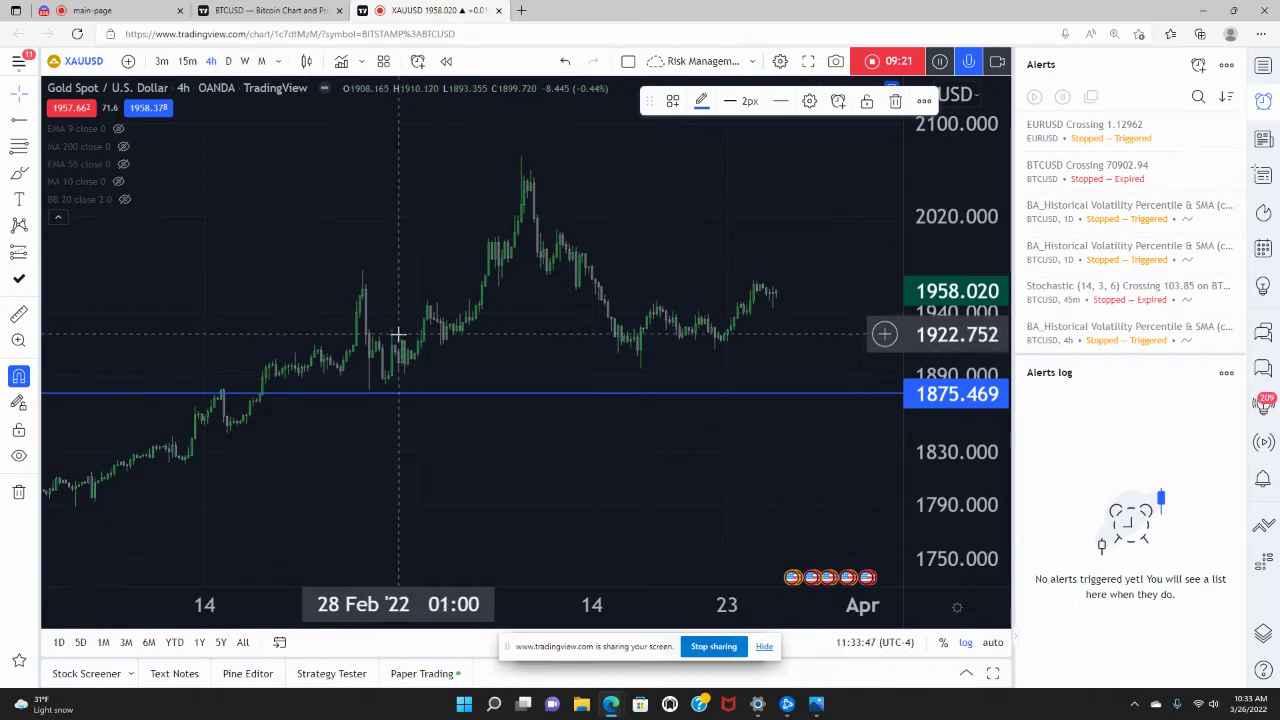
pyautogui.scroll(-1, 395, 350)
pyautogui.scroll(-2, 386, 400)
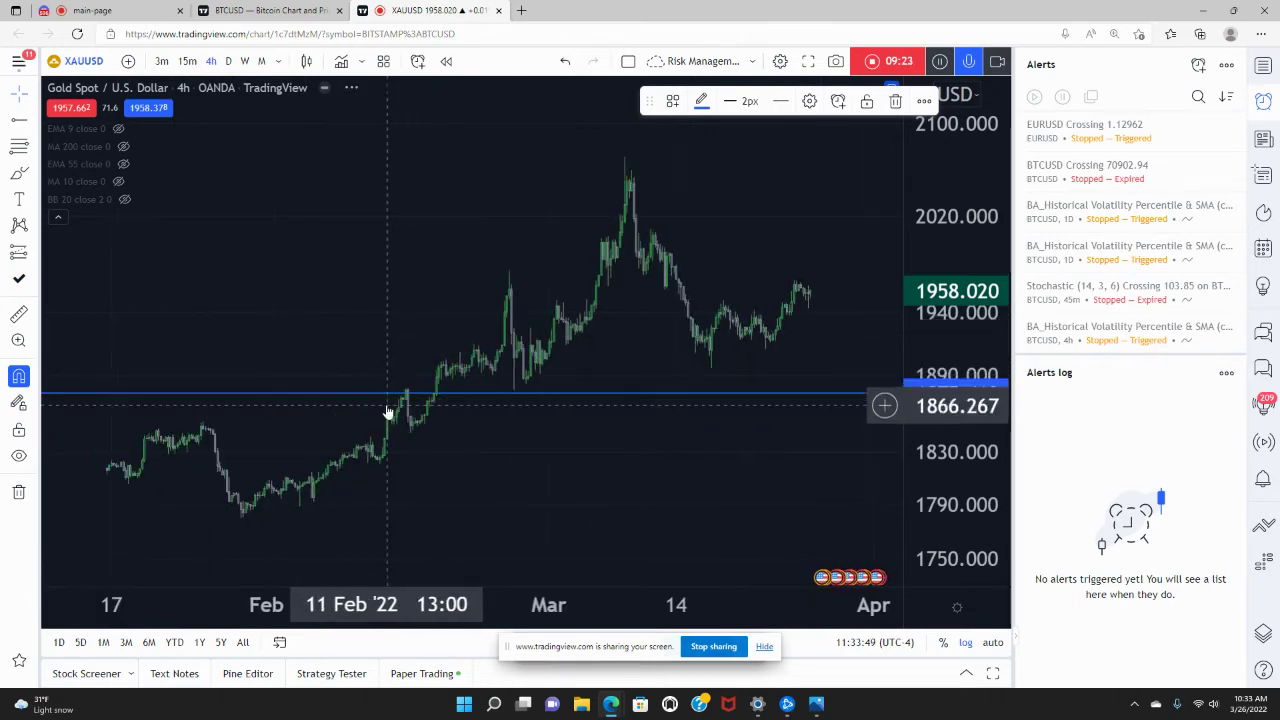
pyautogui.moveTo(955, 470); pyautogui.dragTo(846, 300)
pyautogui.scroll(3, 800, 363)
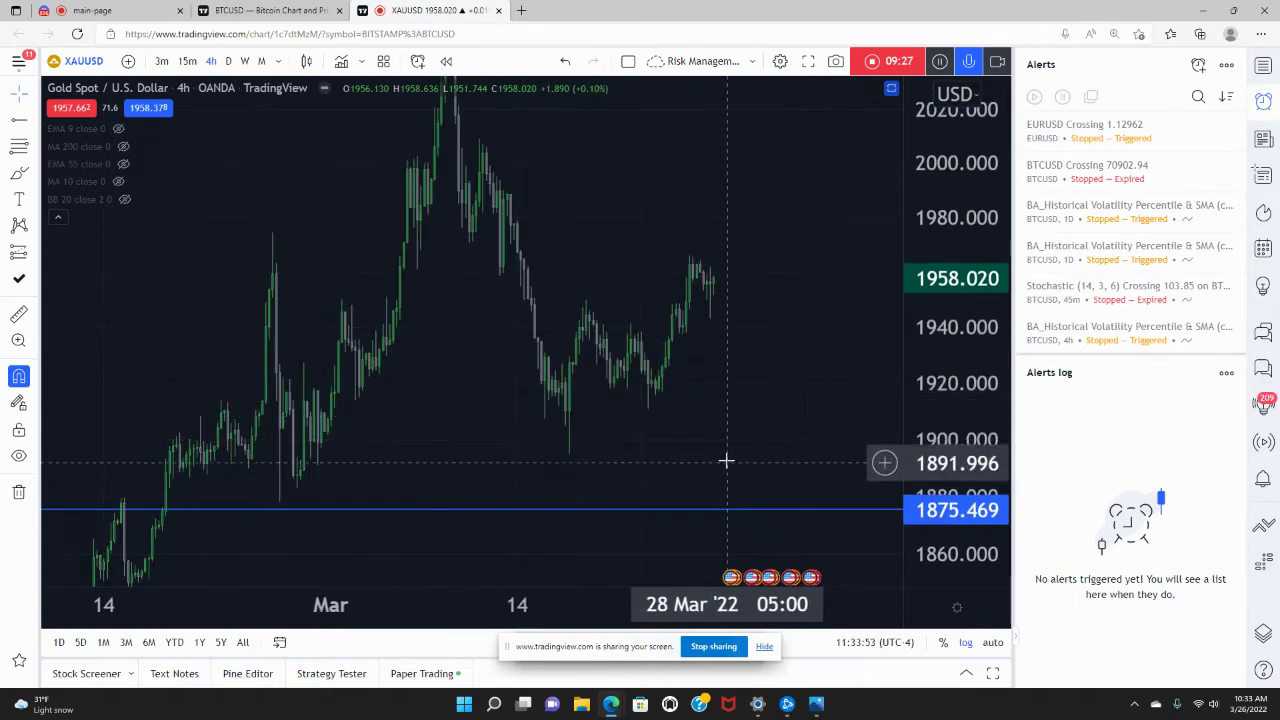
# Step: Raise the horizontal ray to about 1879.918, in line with the late-February 2022 swing low
pyautogui.moveTo(726, 462); pyautogui.dragTo(805, 428)
pyautogui.moveTo(601, 478)
pyautogui.mouseDown()
pyautogui.moveTo(639, 465)
pyautogui.moveTo(608, 480)
pyautogui.moveTo(546, 471)
pyautogui.mouseUp()
pyautogui.moveTo(954, 248); pyautogui.dragTo(960, 335)
pyautogui.moveTo(689, 486); pyautogui.dragTo(794, 517)
pyautogui.moveTo(962, 345); pyautogui.dragTo(965, 368)
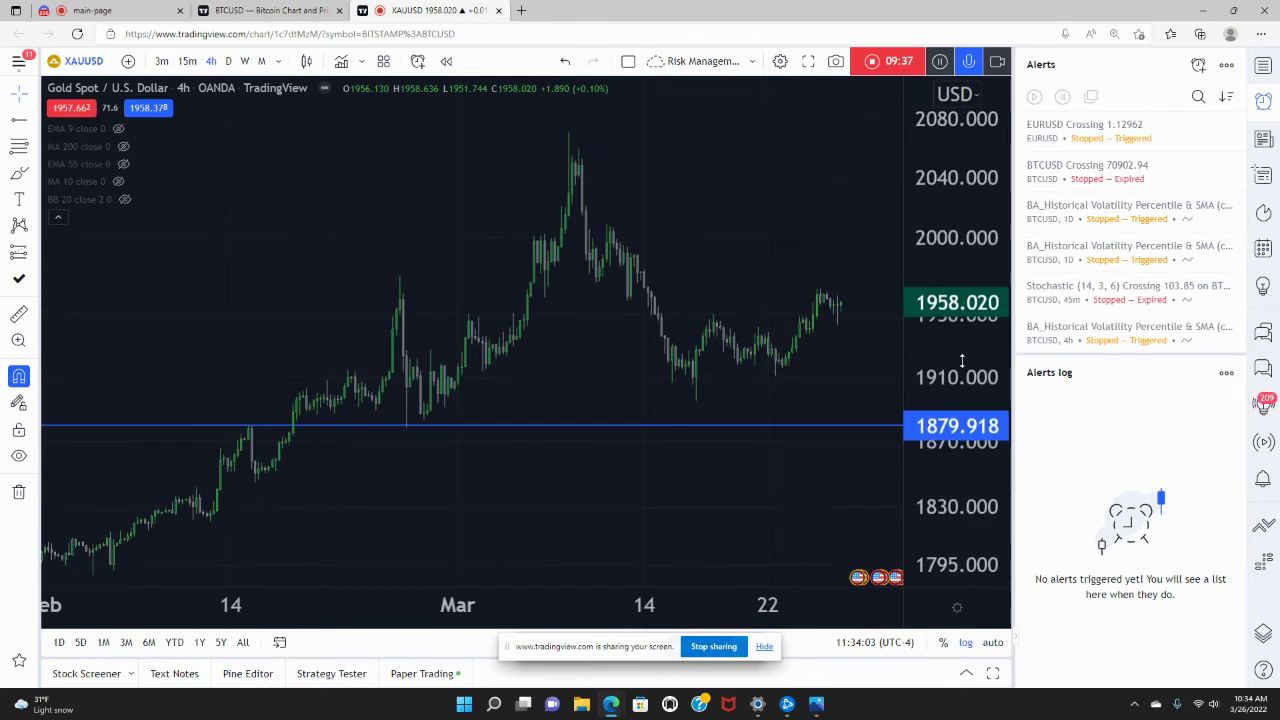
# Step: Draw a horizontal ray at 1974.485 from the 24 February swing high and a trend line from there to the 9 March low
pyautogui.scroll(1, 680, 370)
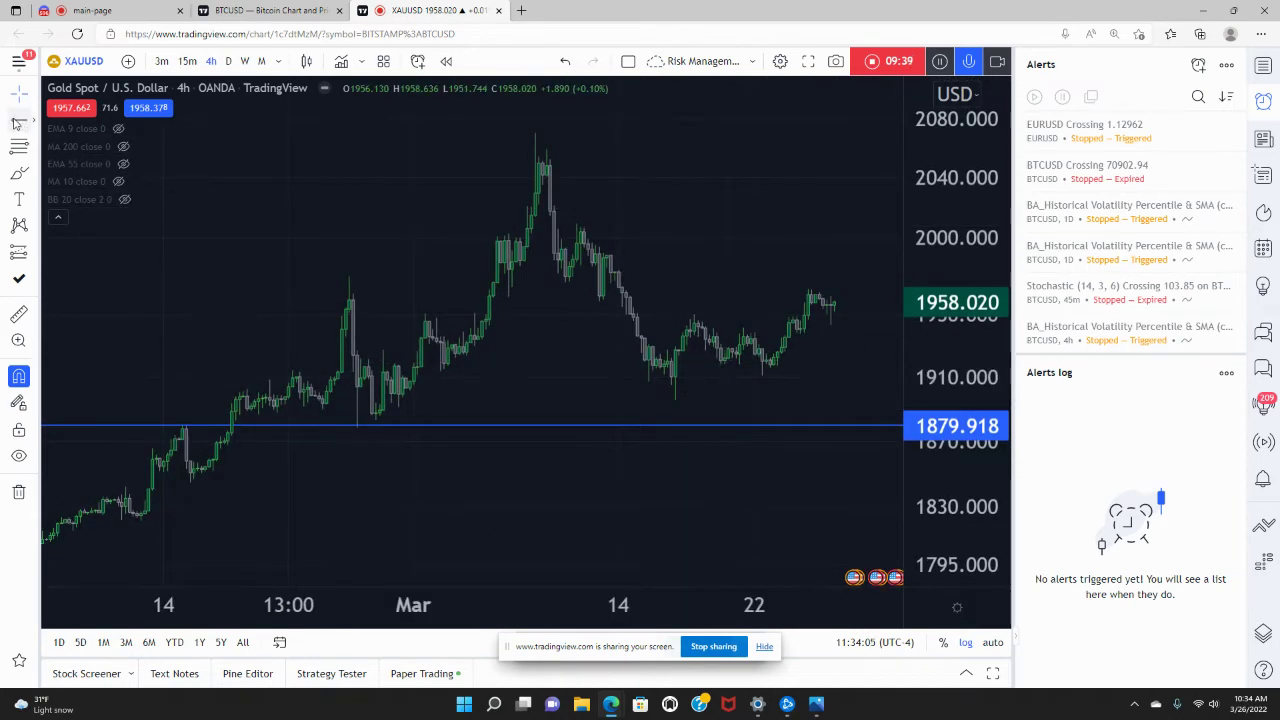
pyautogui.click(347, 272)
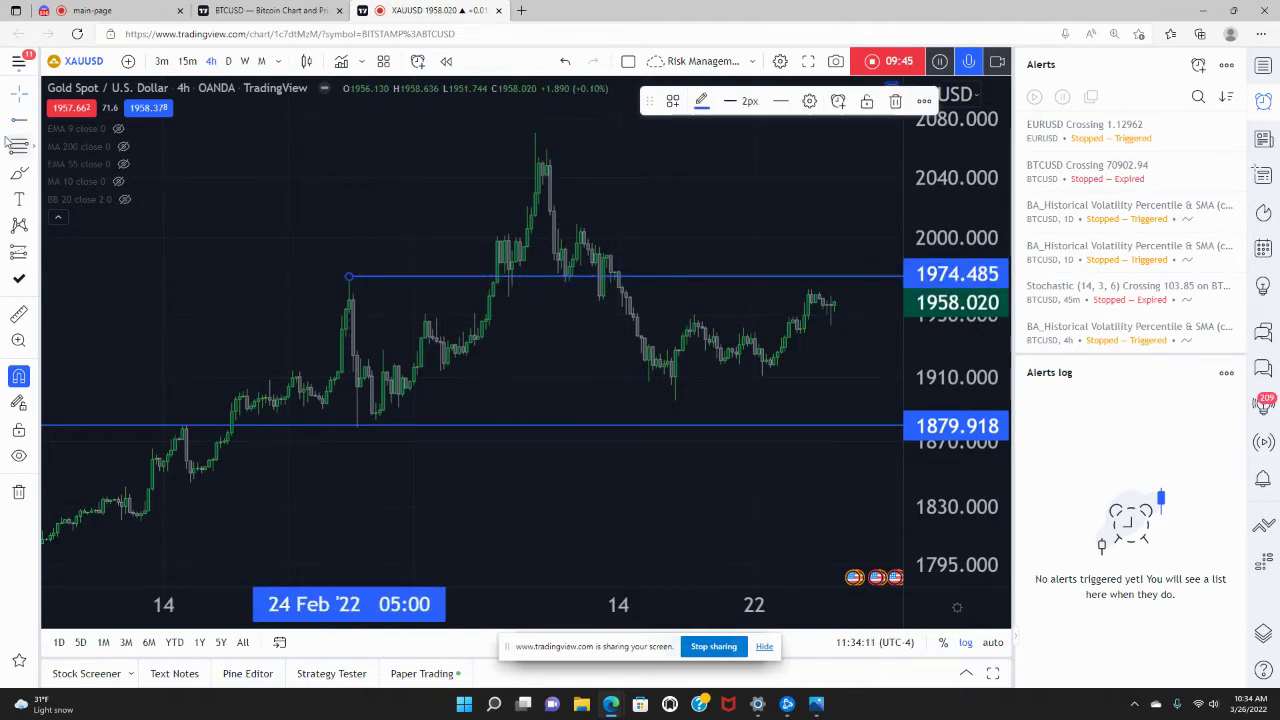
pyautogui.click(34, 122)
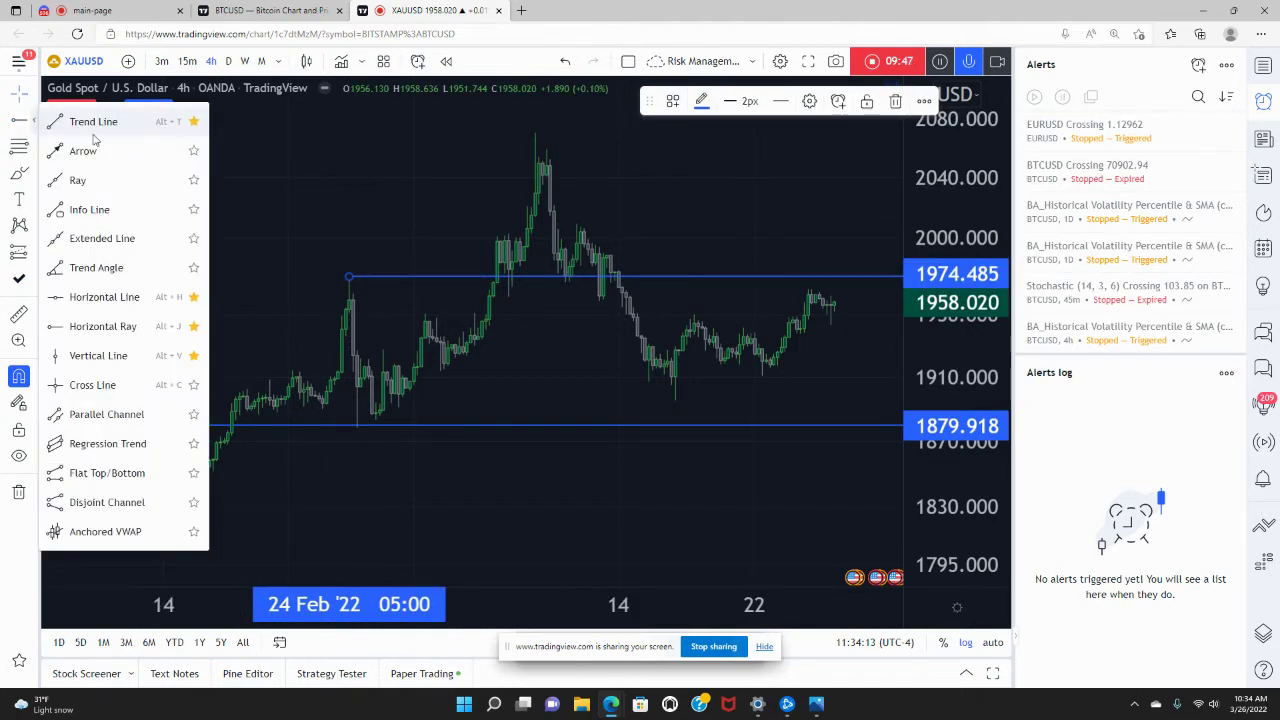
pyautogui.click(54, 124)
pyautogui.click(347, 279)
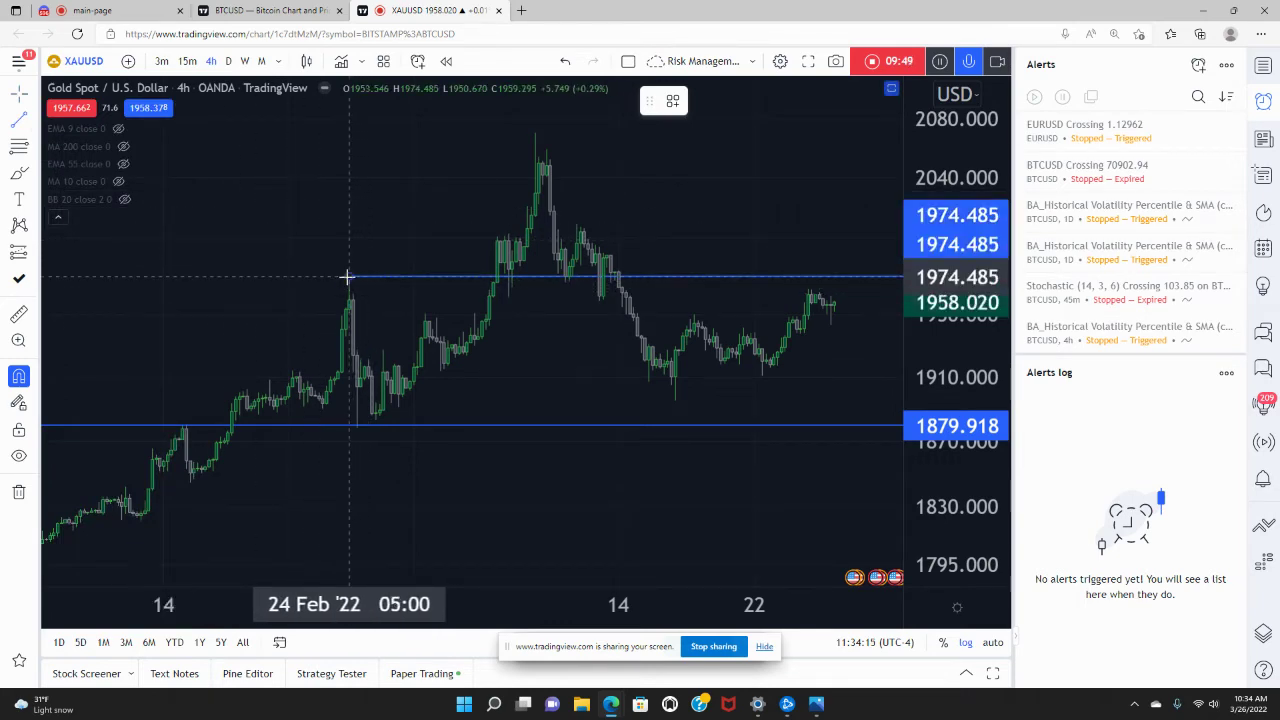
pyautogui.click(568, 282)
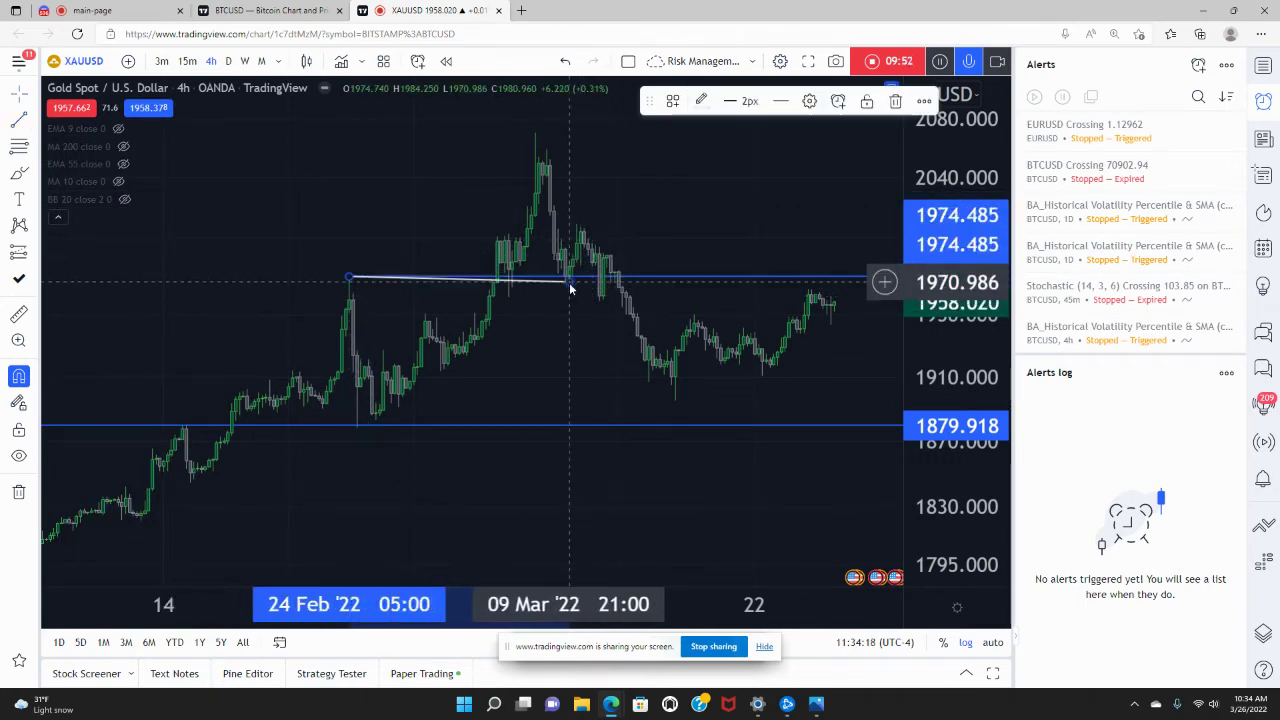
# Step: Level the trend line by setting its first price to 1970.986, and remove the horizontal ray at 1974.485
pyautogui.rightClick(345, 278)
pyautogui.click(388, 540)
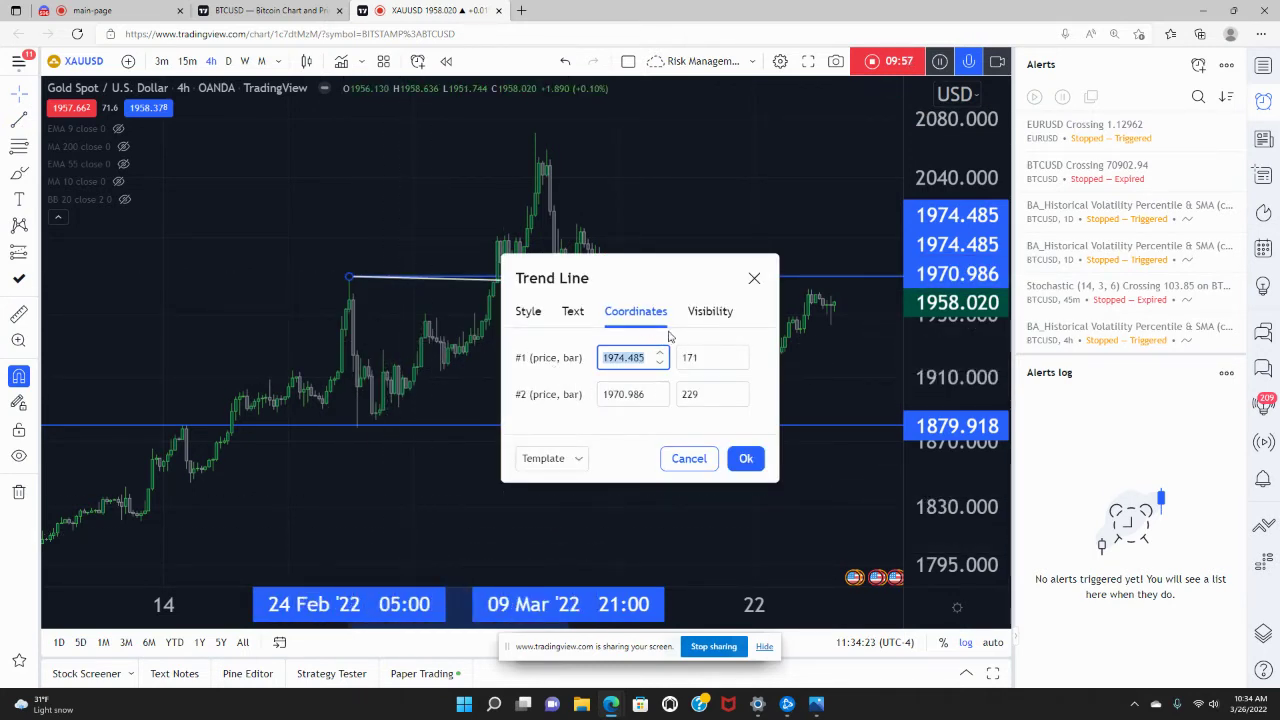
pyautogui.click(638, 396)
pyautogui.doubleClick(638, 396)
pyautogui.hotkey('ctrl', 'c')
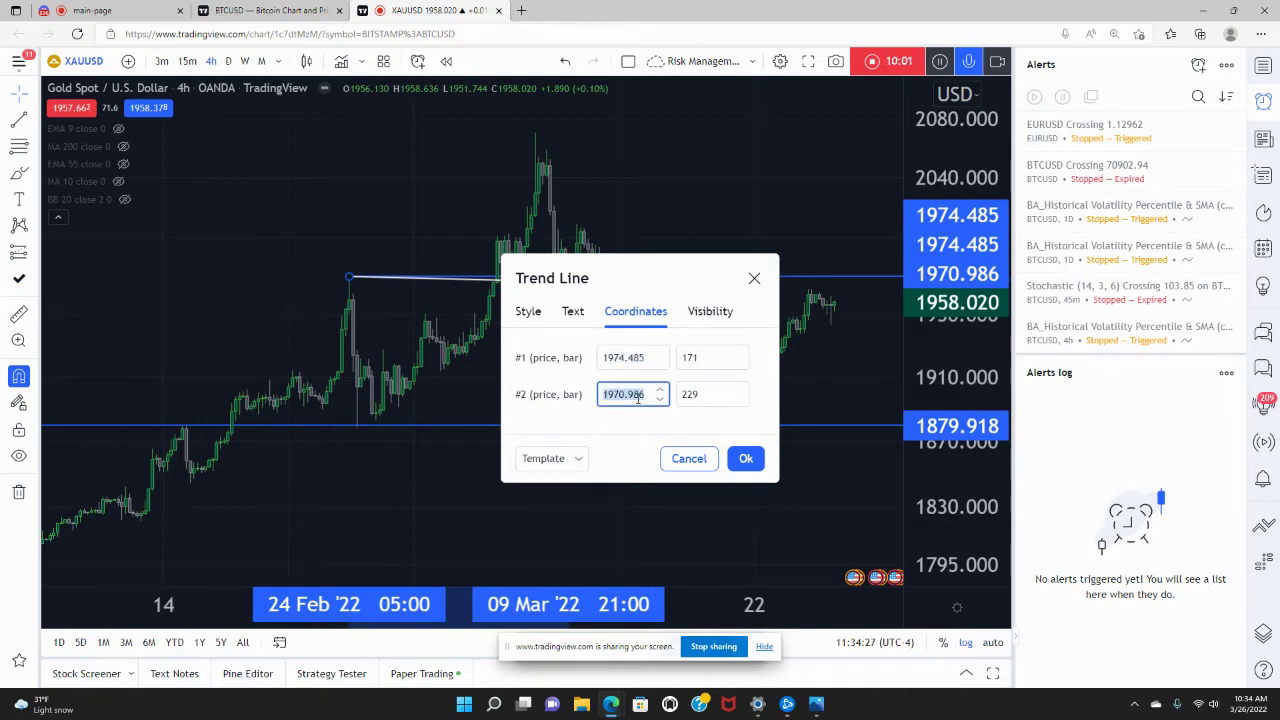
pyautogui.doubleClick(634, 360)
pyautogui.hotkey('ctrl', 'v')
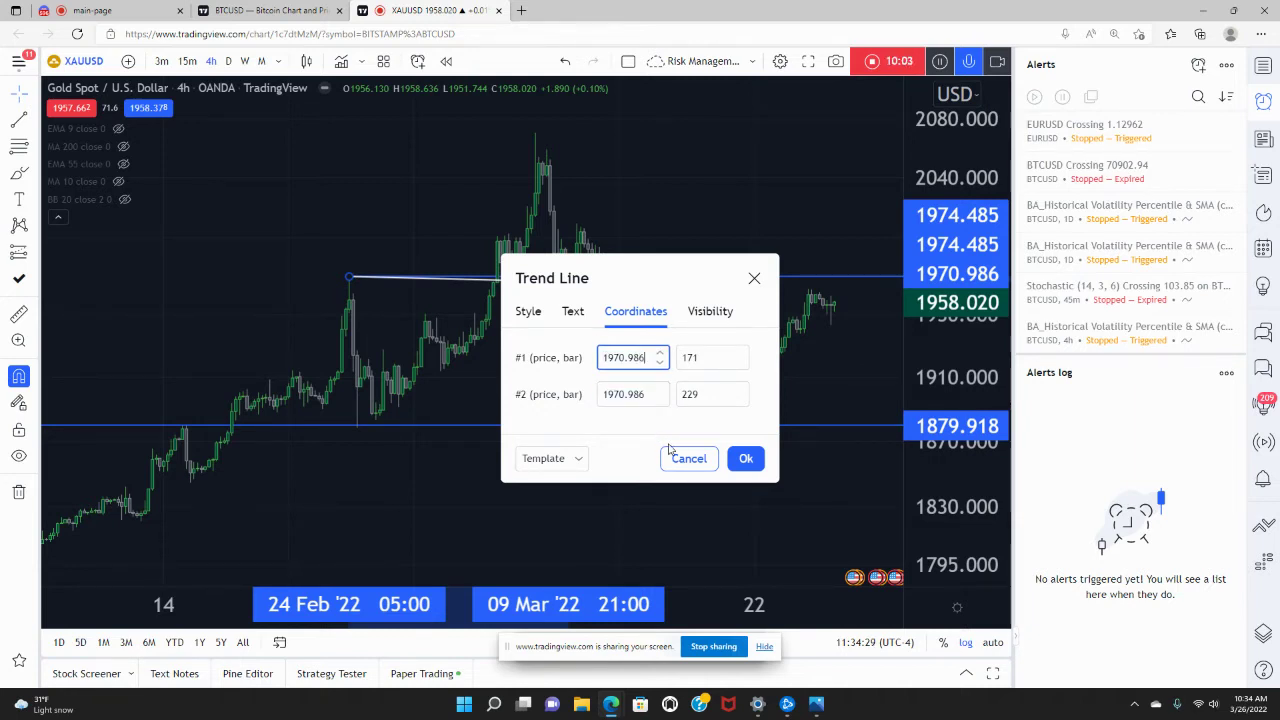
pyautogui.click(745, 458)
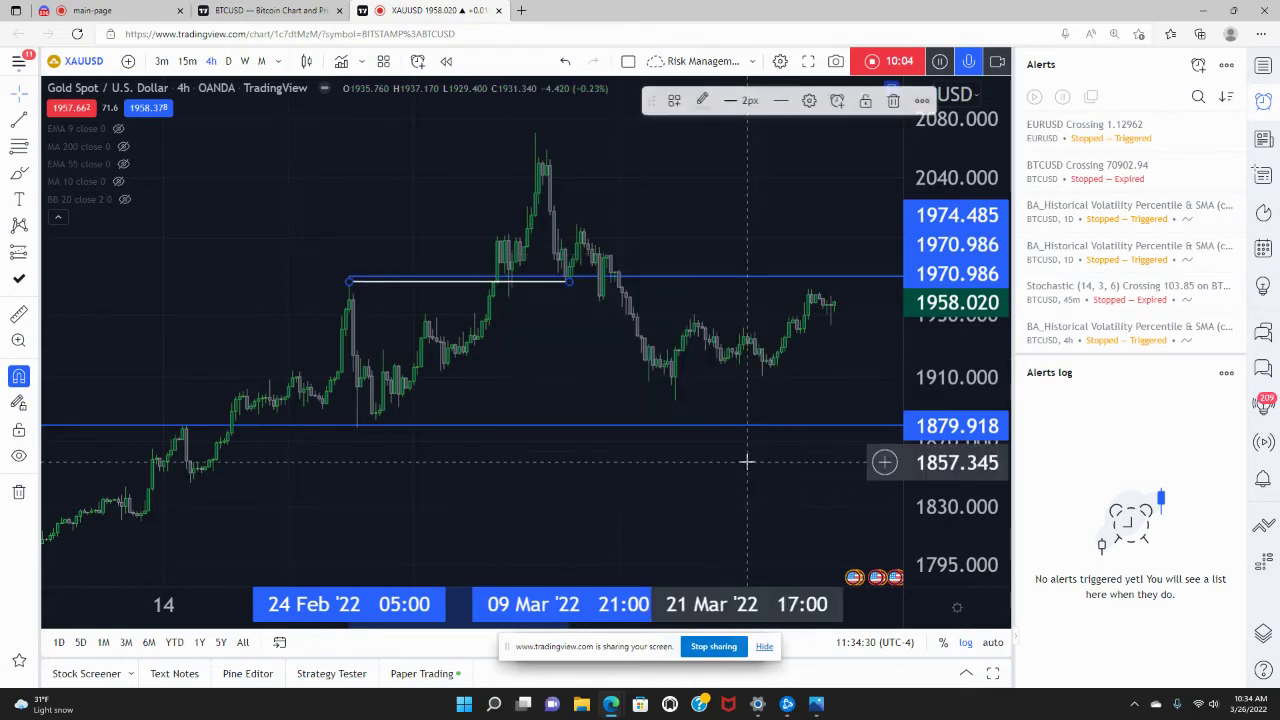
pyautogui.rightClick(596, 279)
pyautogui.click(664, 506)
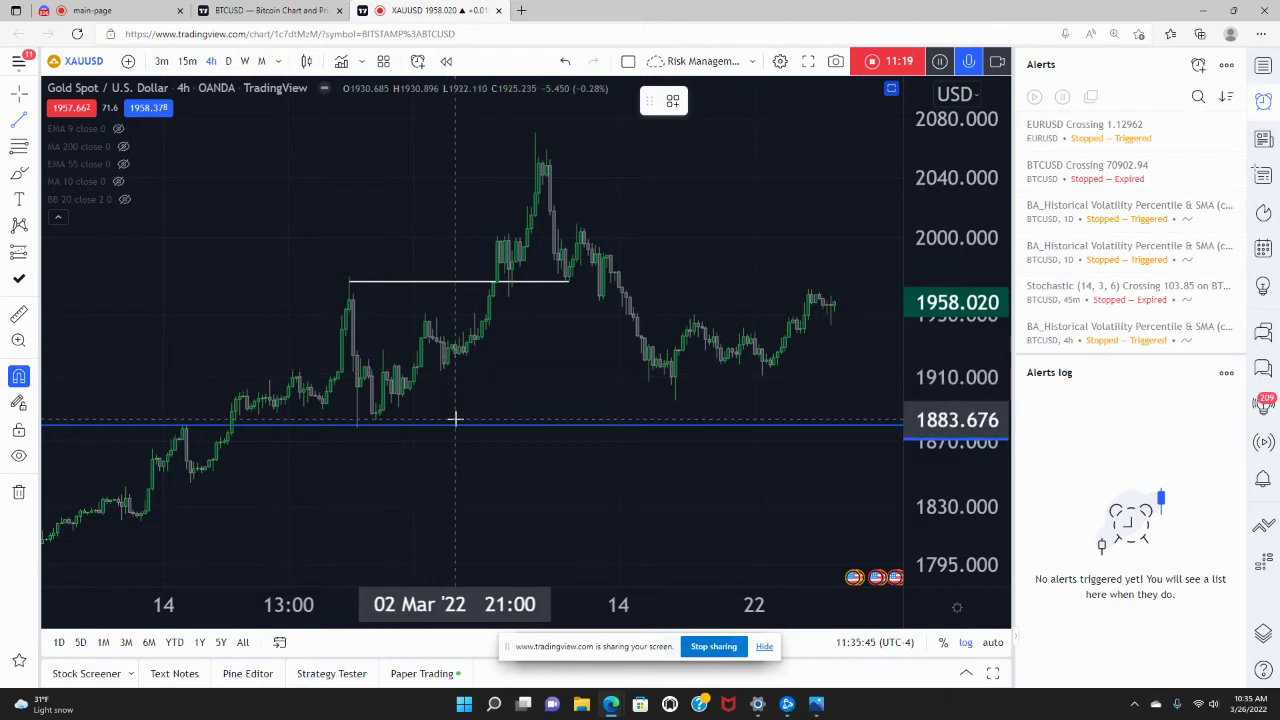
# Step: Draw a short trend line from 28 February to the 2 March low and level it by setting its second price to 1917.280
pyautogui.moveTo(398, 367); pyautogui.dragTo(449, 375)
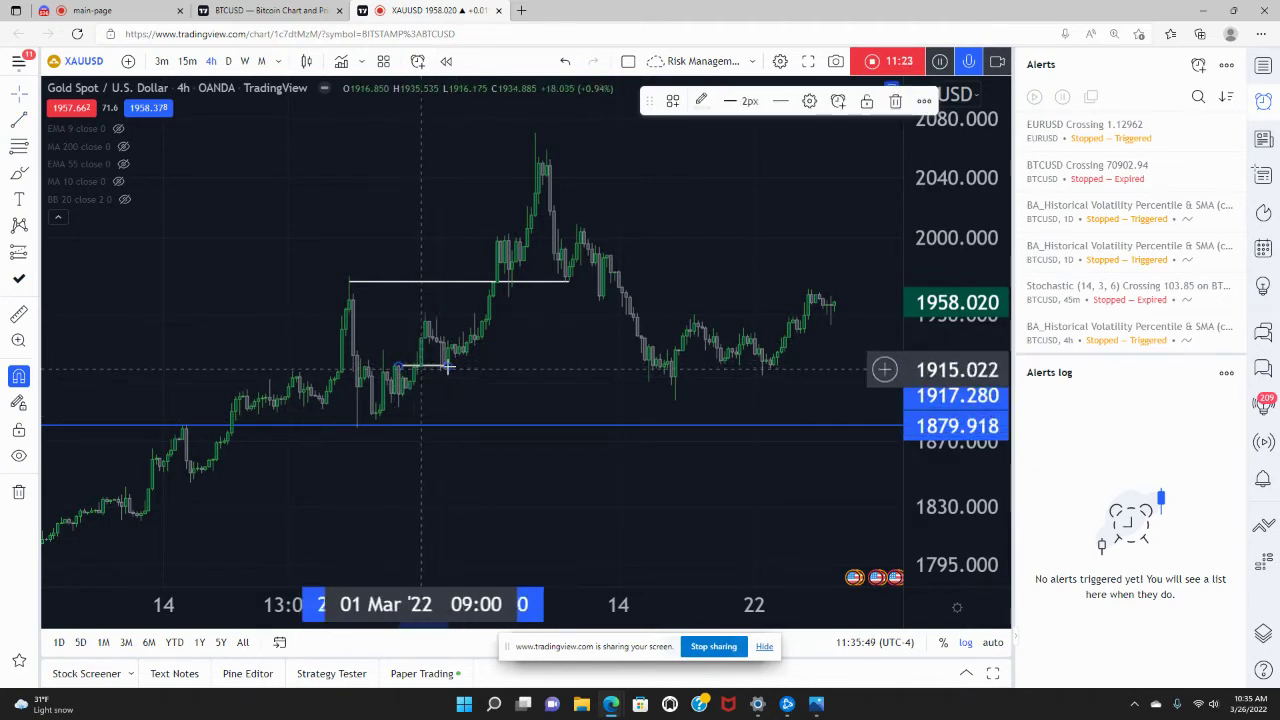
pyautogui.rightClick(447, 372)
pyautogui.click(490, 620)
pyautogui.hotkey('ctrl', 'c')
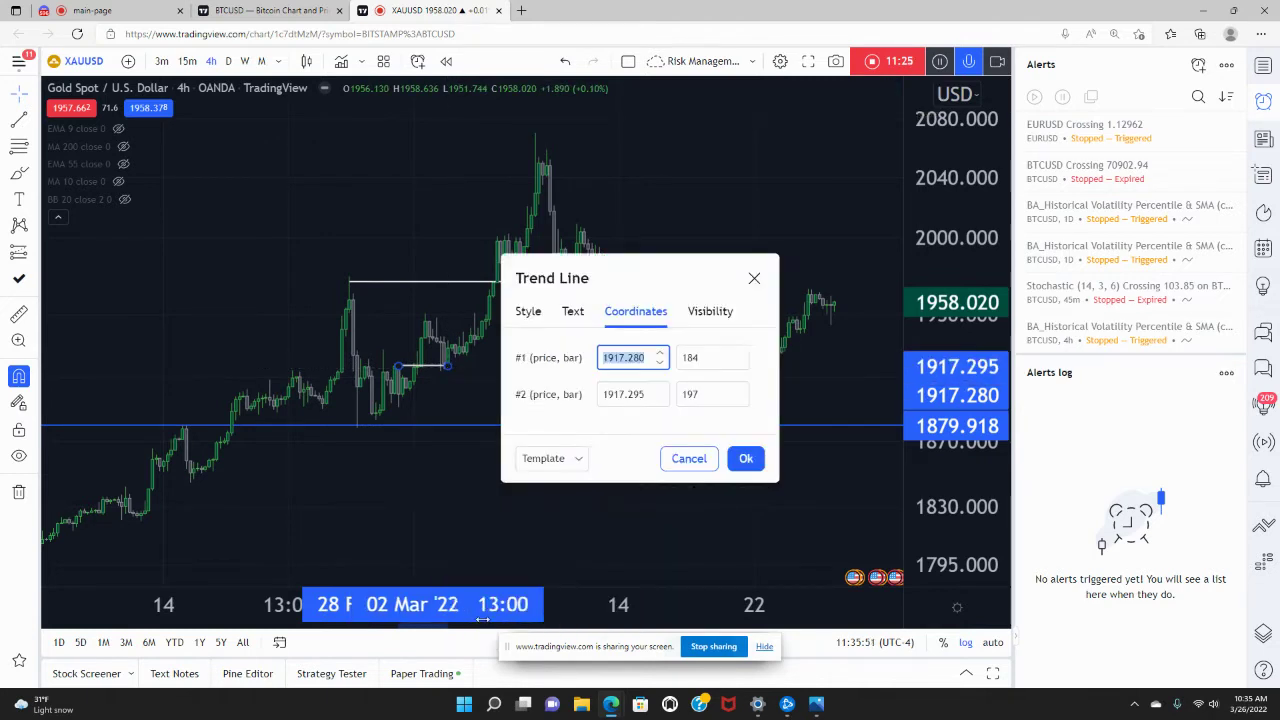
pyautogui.click(642, 395)
pyautogui.hotkey('ctrl', 'v')
pyautogui.click(745, 458)
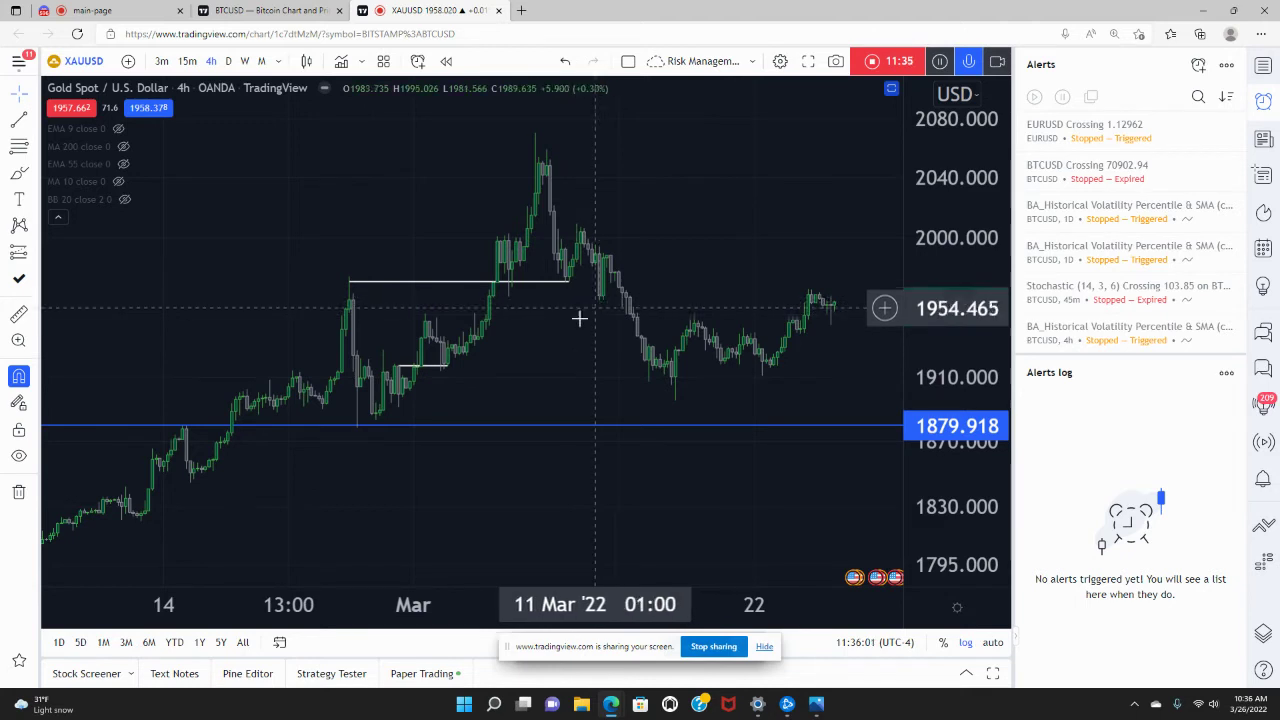
# Step: Draw a horizontal ray from the 11 March candle and lower it to 1958.263, in line with that swing's low
pyautogui.click(31, 119)
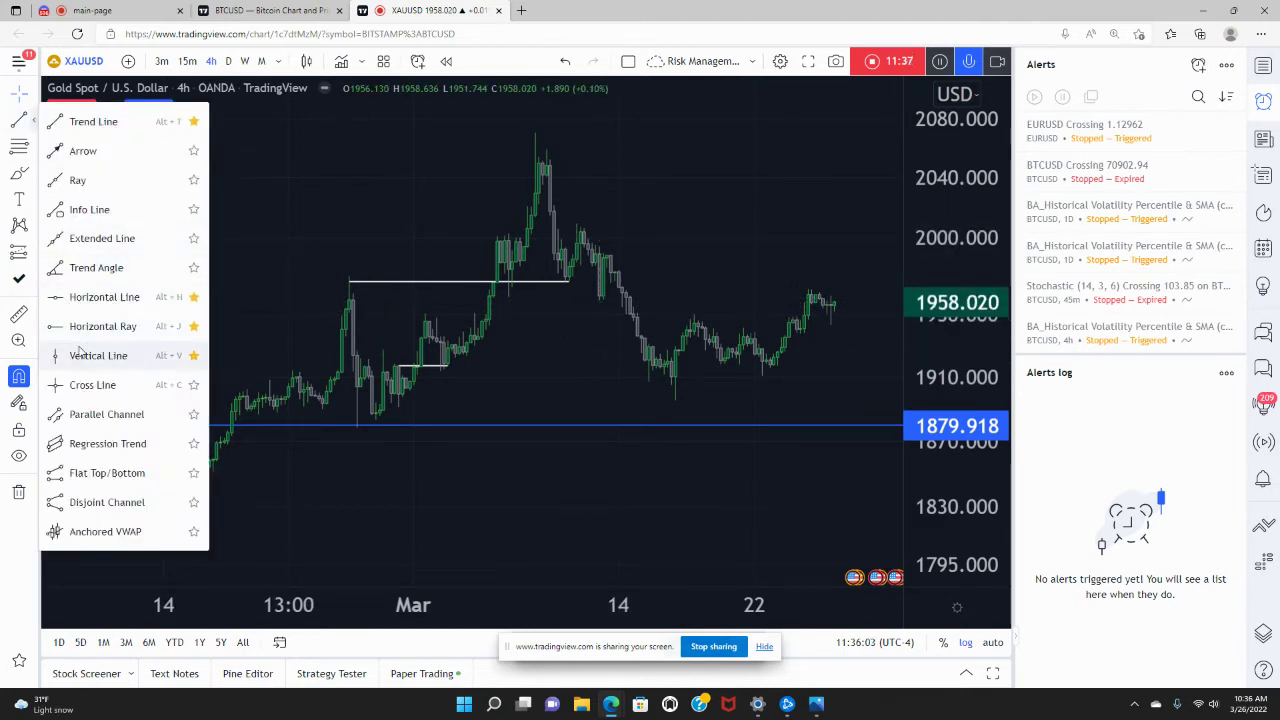
pyautogui.click(103, 326)
pyautogui.click(597, 305)
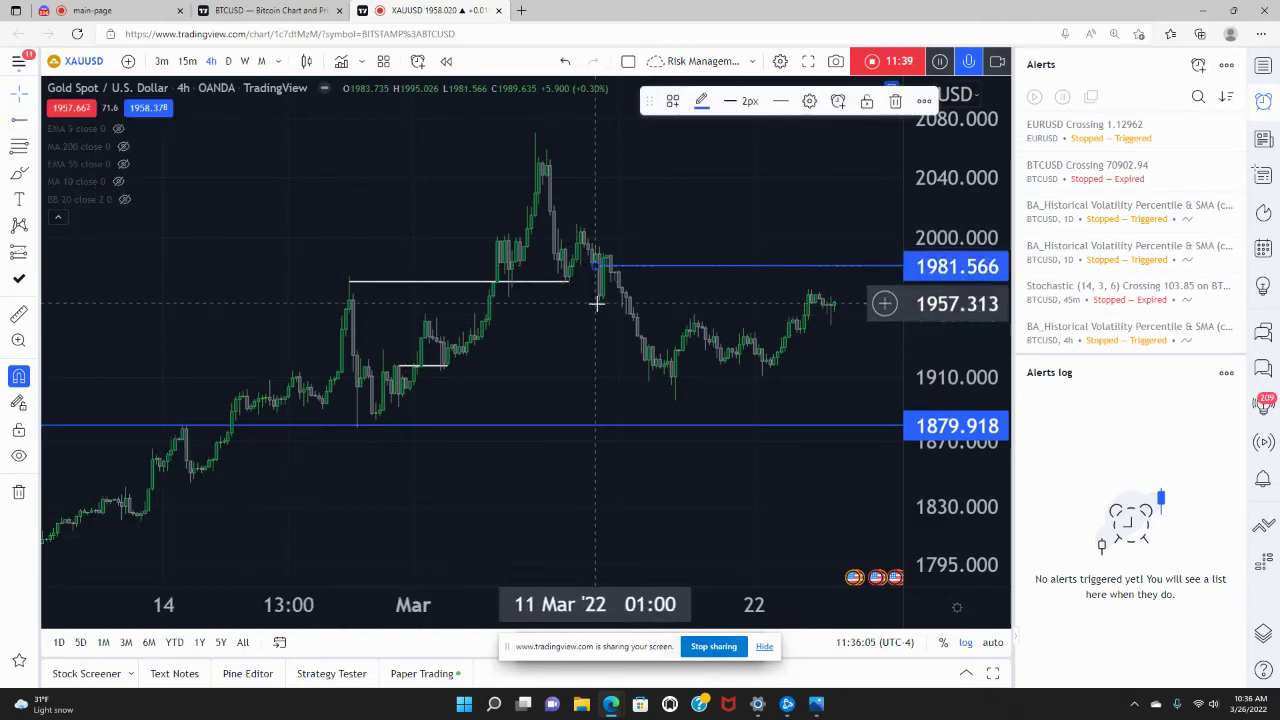
pyautogui.moveTo(623, 271); pyautogui.dragTo(626, 301)
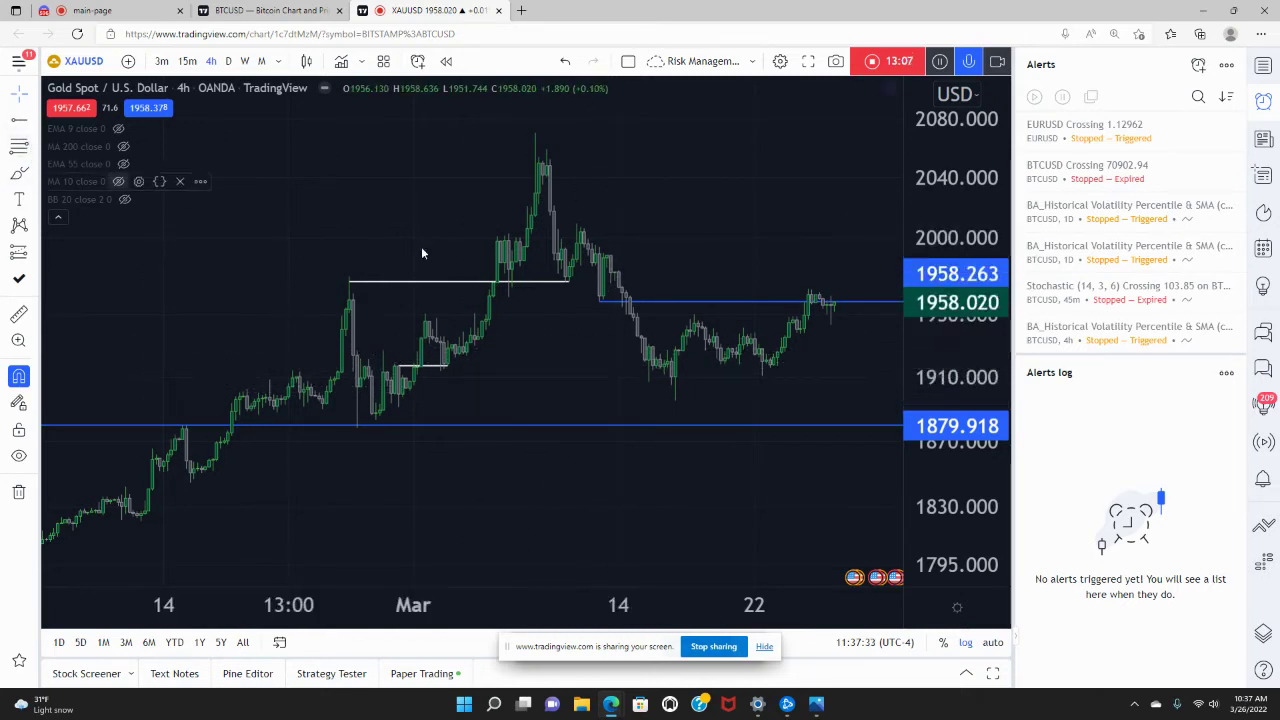
# Step: Draw a Fib retracement from the 16 March low at 1895.065 up to 1949.254 on 22 March, and hide its 0.382 level
pyautogui.click(675, 400)
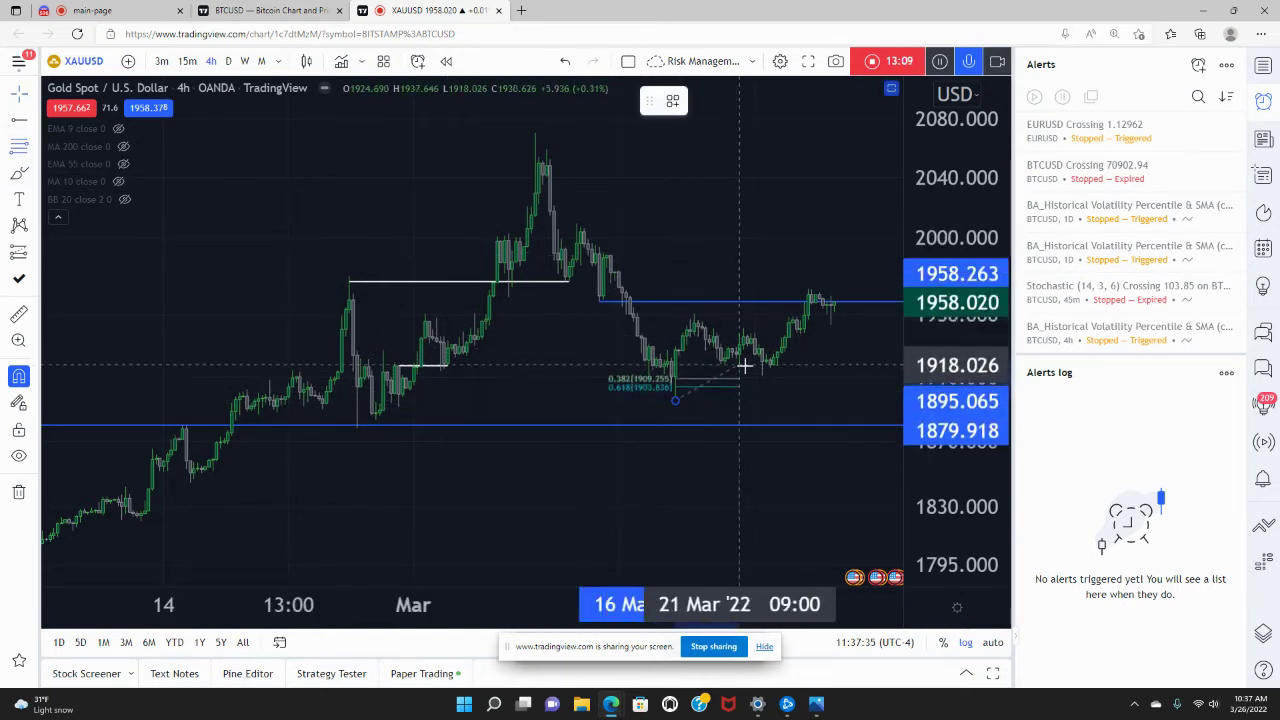
pyautogui.click(772, 312)
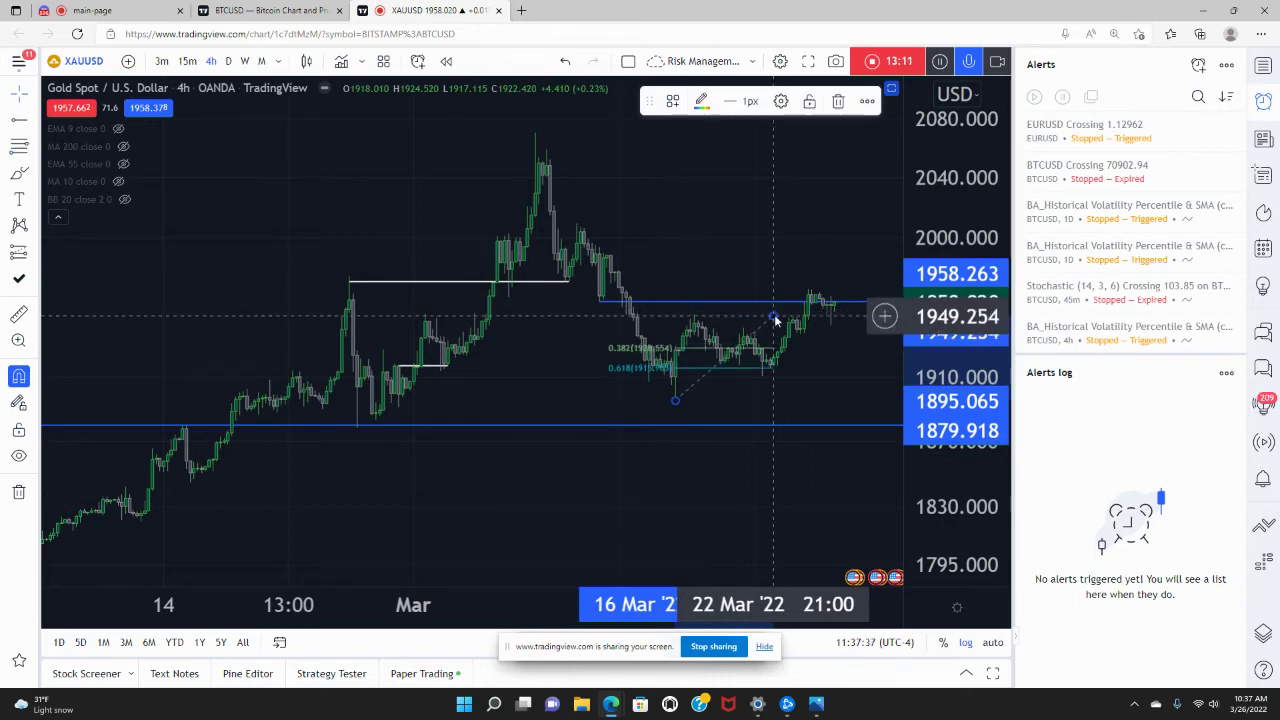
pyautogui.rightClick(774, 318)
pyautogui.click(797, 552)
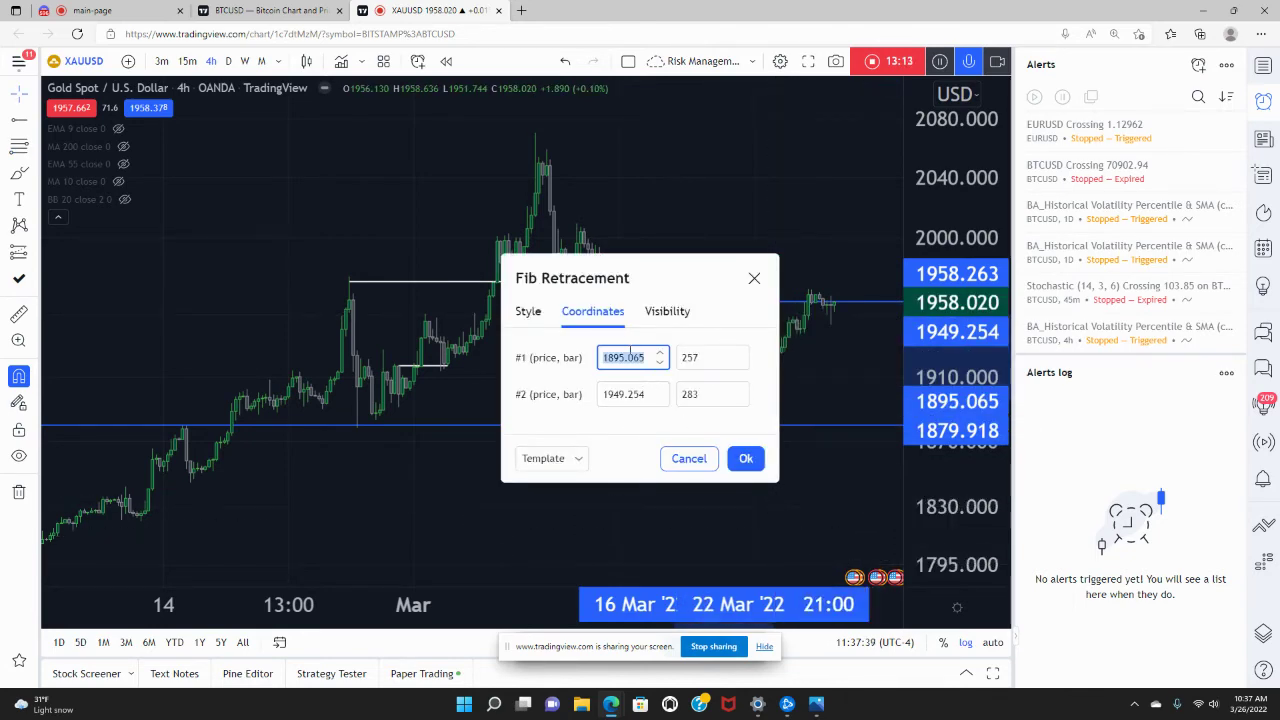
pyautogui.click(528, 309)
pyautogui.click(522, 343)
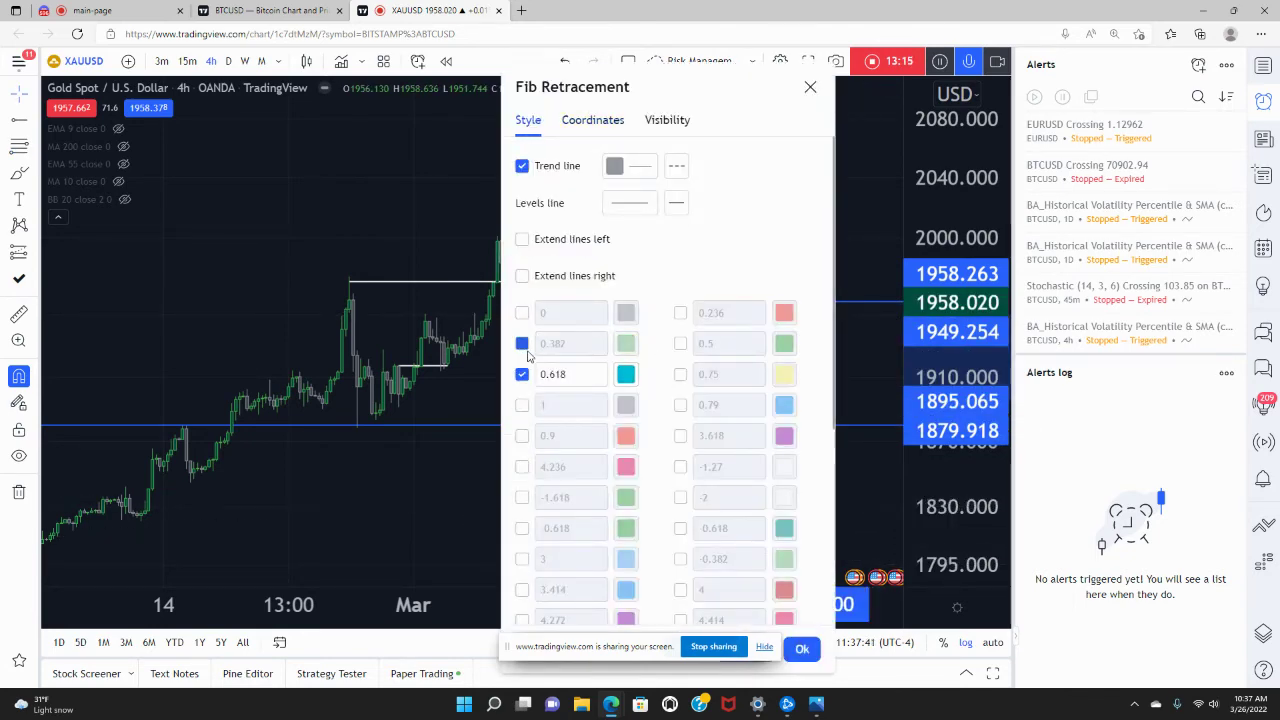
pyautogui.click(801, 648)
pyautogui.click(790, 395)
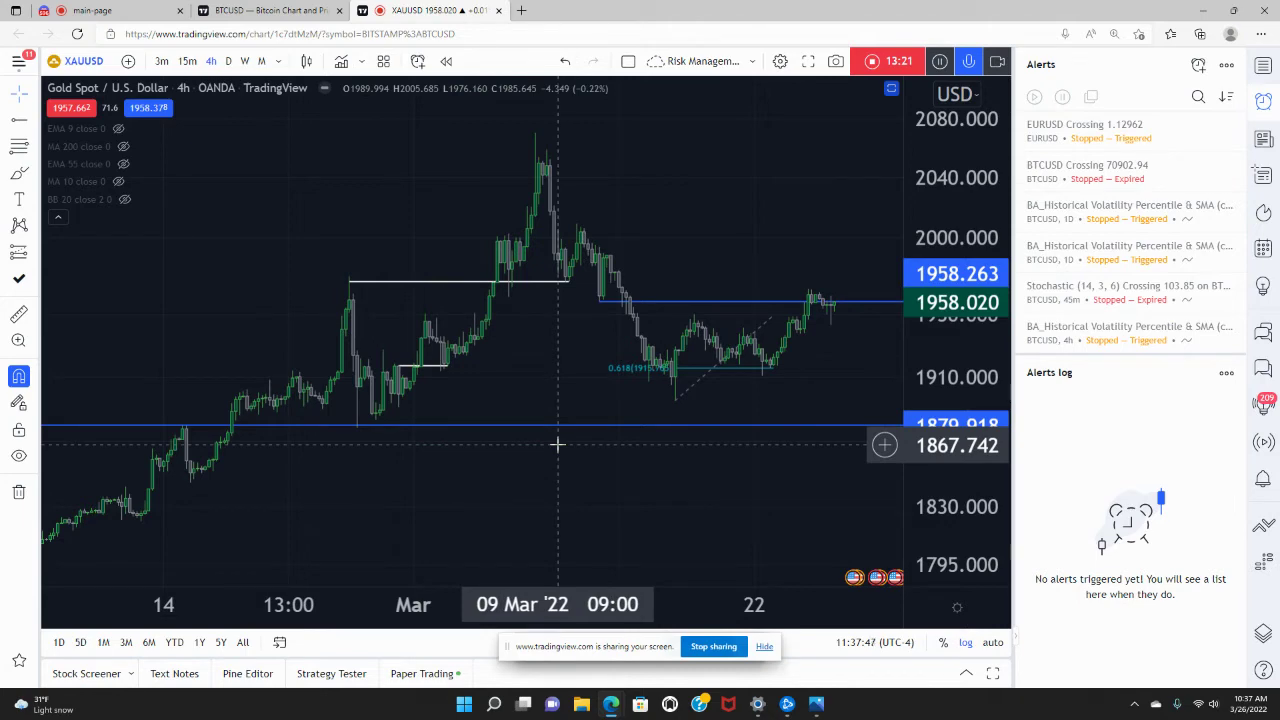
# Step: Place a cross icon just below the 9 March low, at the end of the upper white level line
pyautogui.click(34, 279)
pyautogui.click(112, 103)
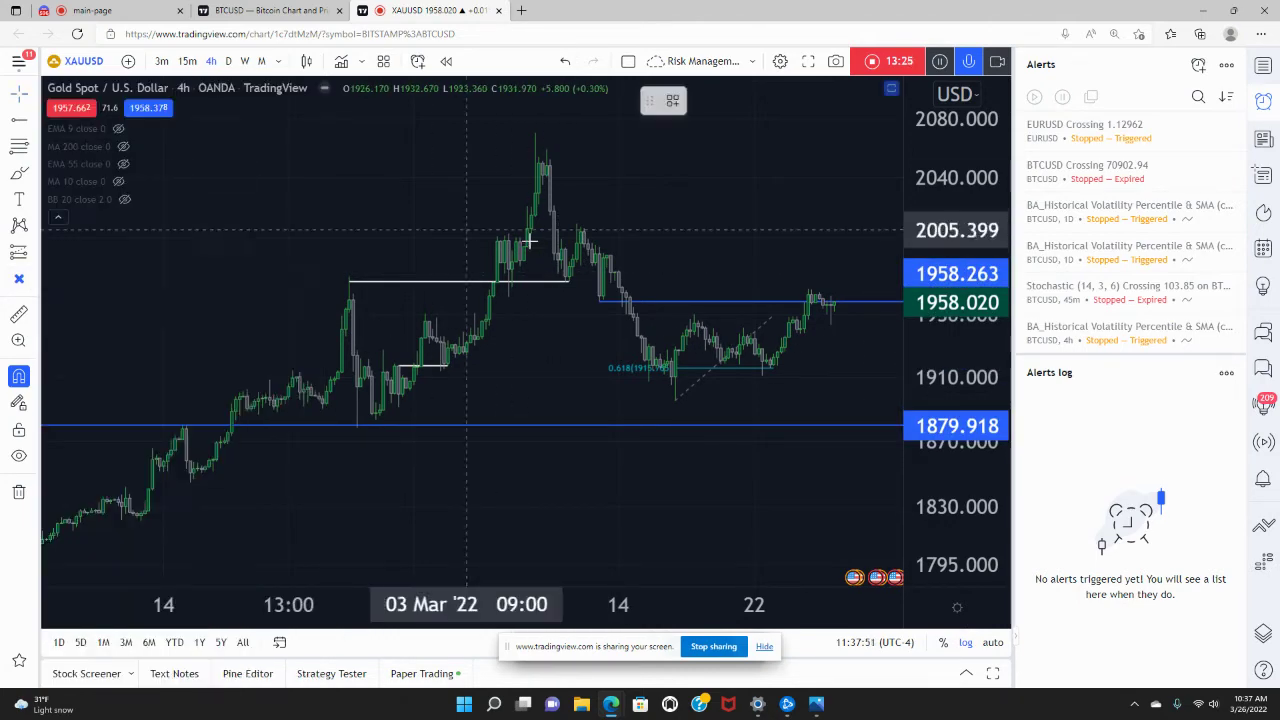
pyautogui.click(577, 303)
pyautogui.moveTo(578, 262); pyautogui.dragTo(569, 290)
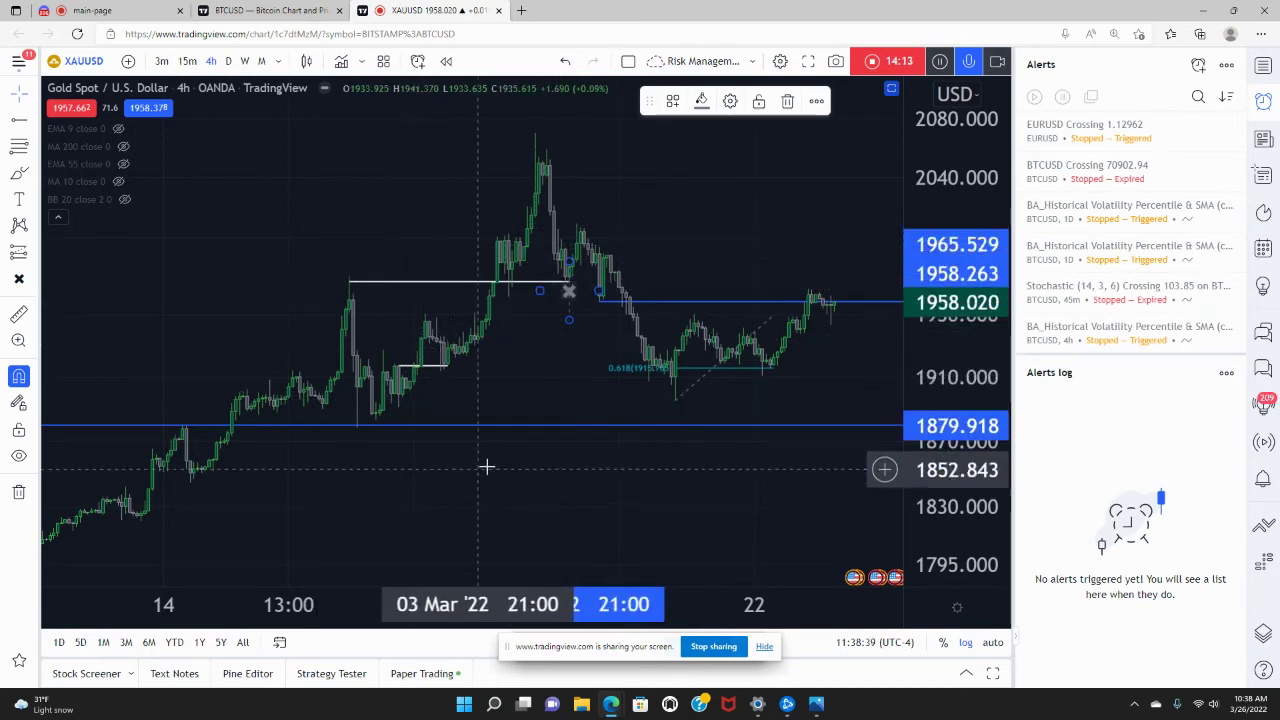
pyautogui.click(481, 428)
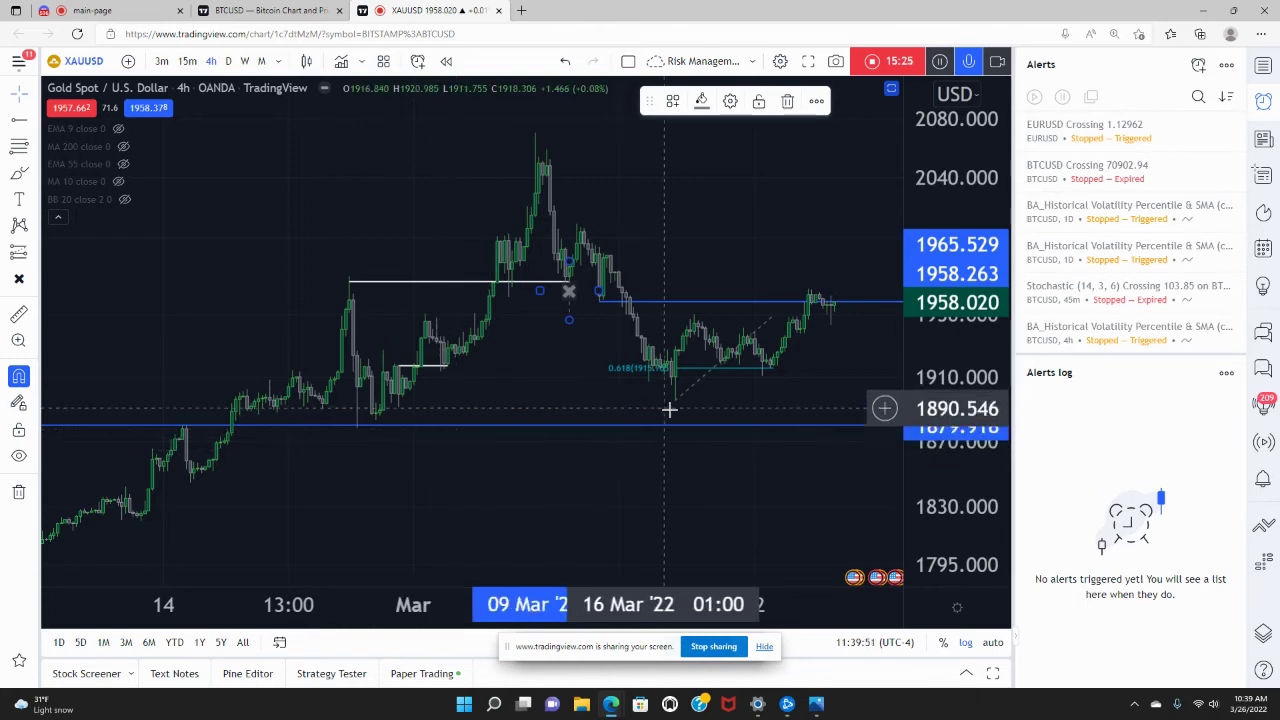
# Step: Switch the chart to the 15-minute interval and remove the horizontal ray at 1958.263
pyautogui.scroll(1, 483, 383)
pyautogui.scroll(1, 563, 417)
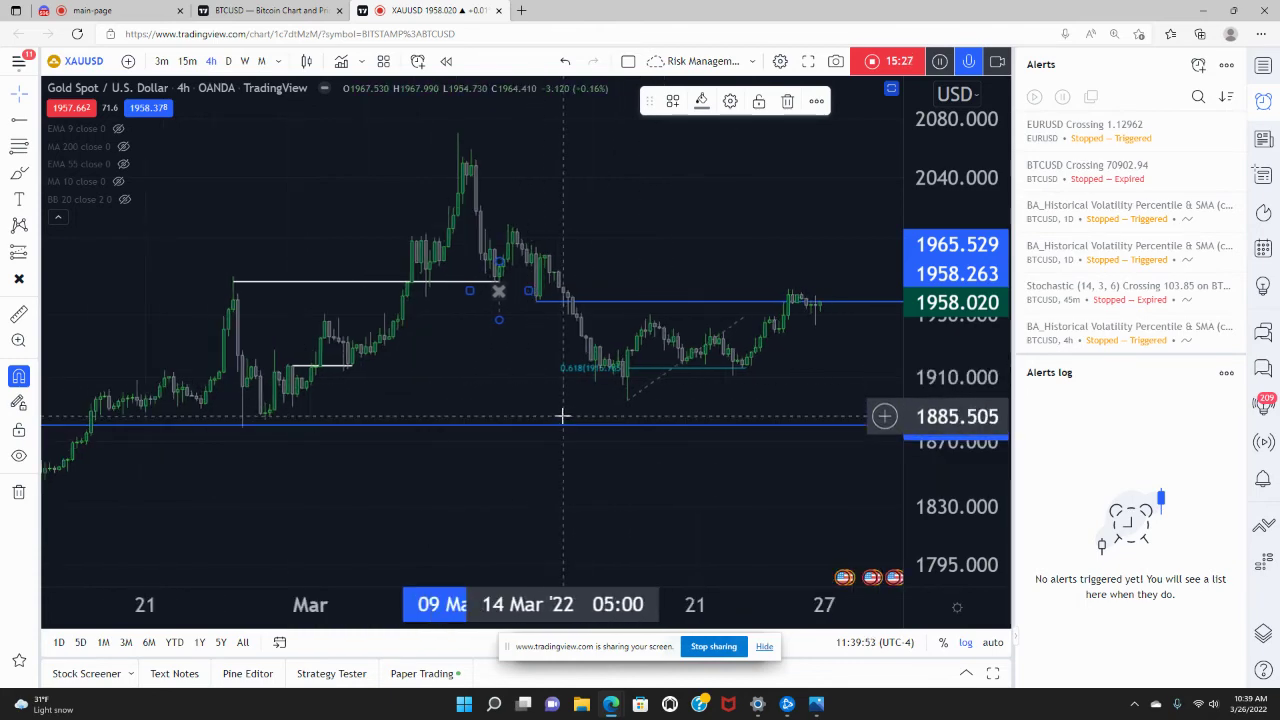
pyautogui.moveTo(503, 397); pyautogui.dragTo(469, 436)
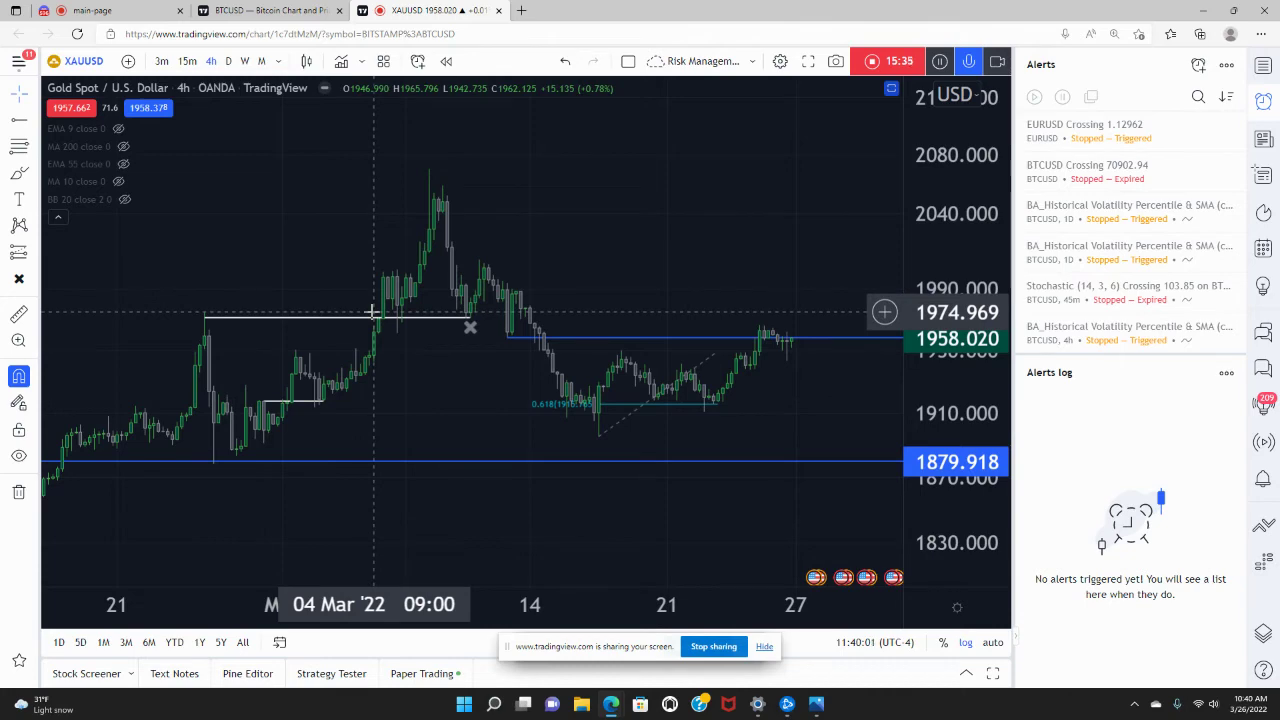
pyautogui.click(187, 61)
pyautogui.scroll(-6, 503, 163)
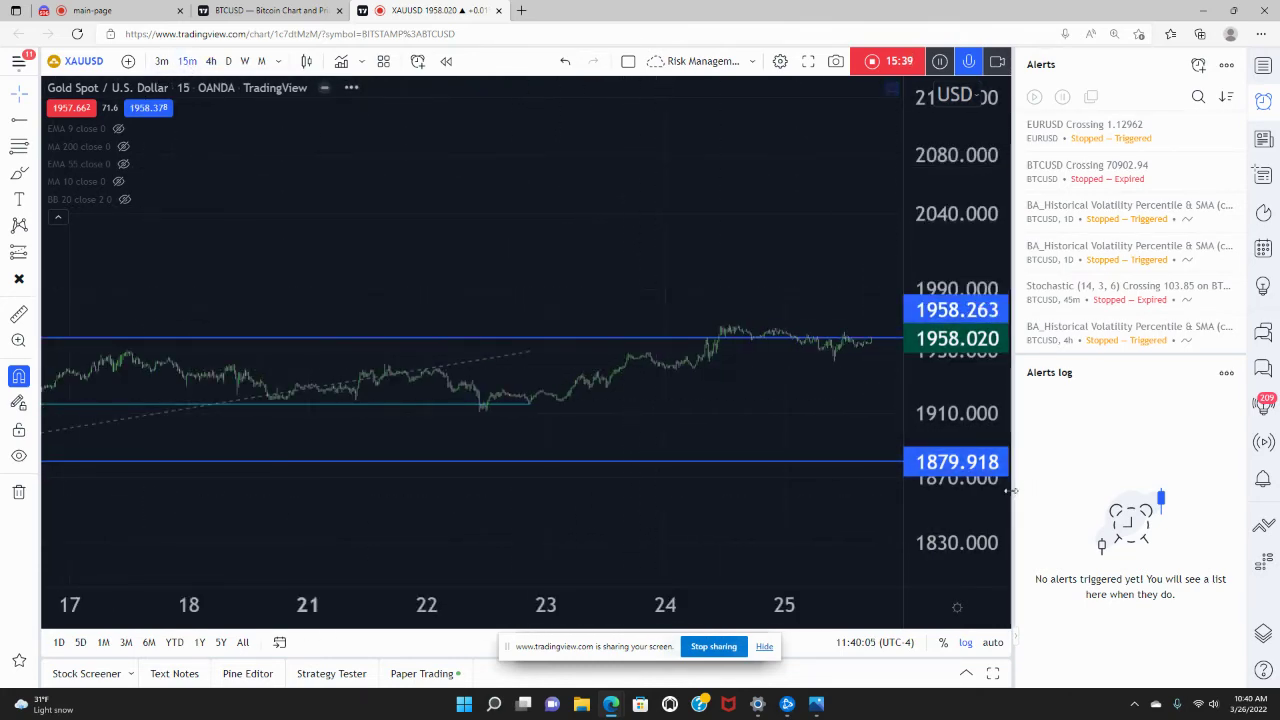
pyautogui.moveTo(816, 210); pyautogui.dragTo(647, 212)
pyautogui.scroll(3, 531, 340)
pyautogui.moveTo(531, 340); pyautogui.dragTo(717, 371)
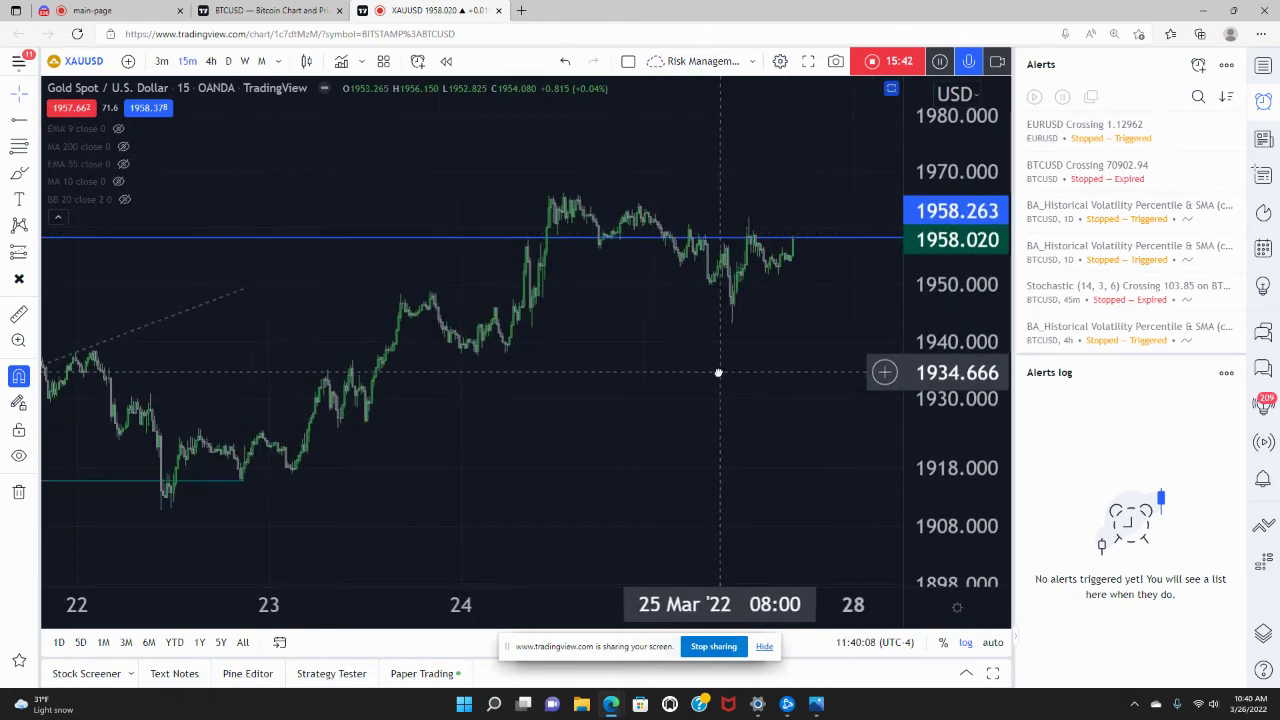
pyautogui.rightClick(669, 243)
pyautogui.click(752, 469)
# Step: Draw horizontal rays at 1924.920 from the 22 March swing high and at 1936.800 from the 23 March swing high
pyautogui.moveTo(586, 414); pyautogui.dragTo(628, 413)
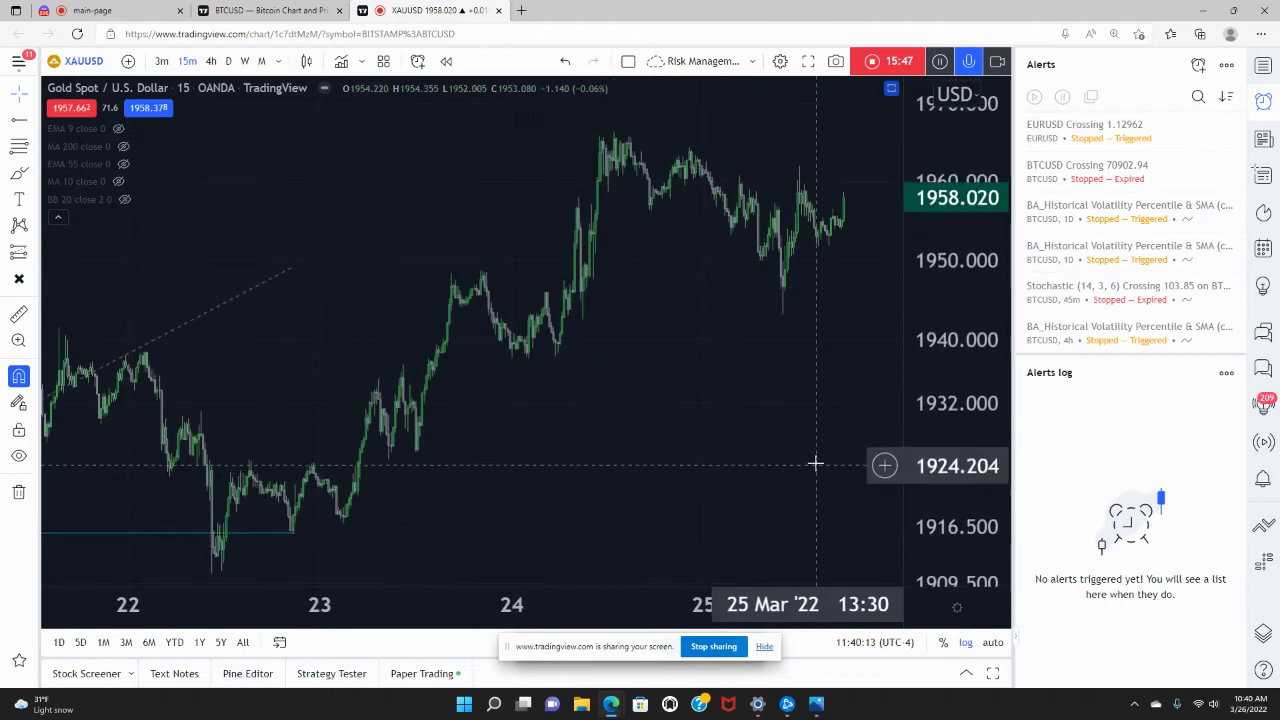
pyautogui.moveTo(813, 459); pyautogui.dragTo(866, 443)
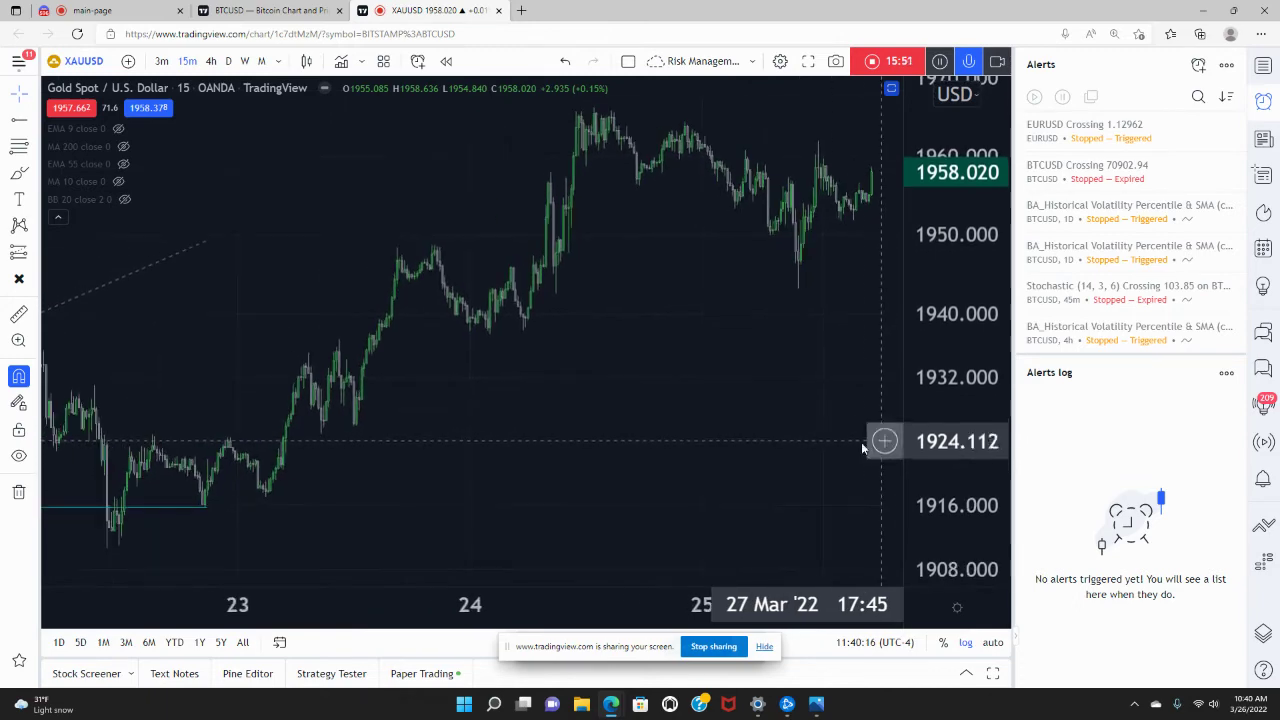
pyautogui.click(30, 120)
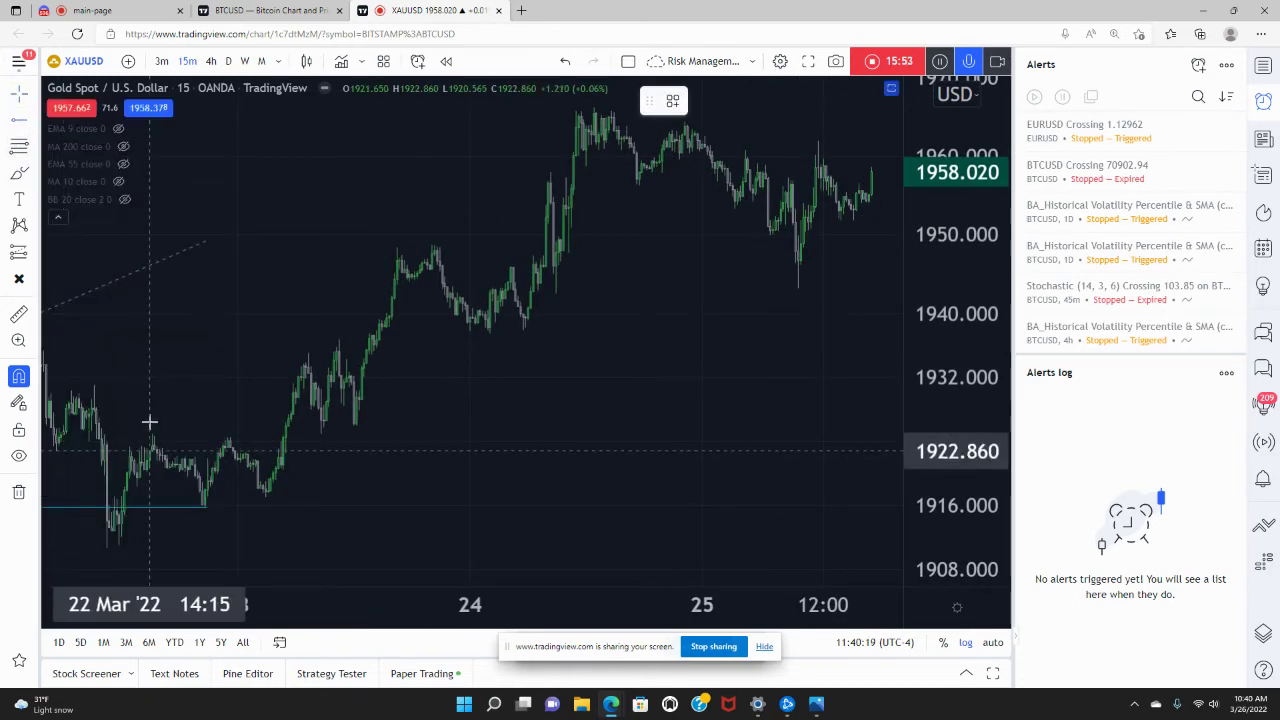
pyautogui.click(150, 424)
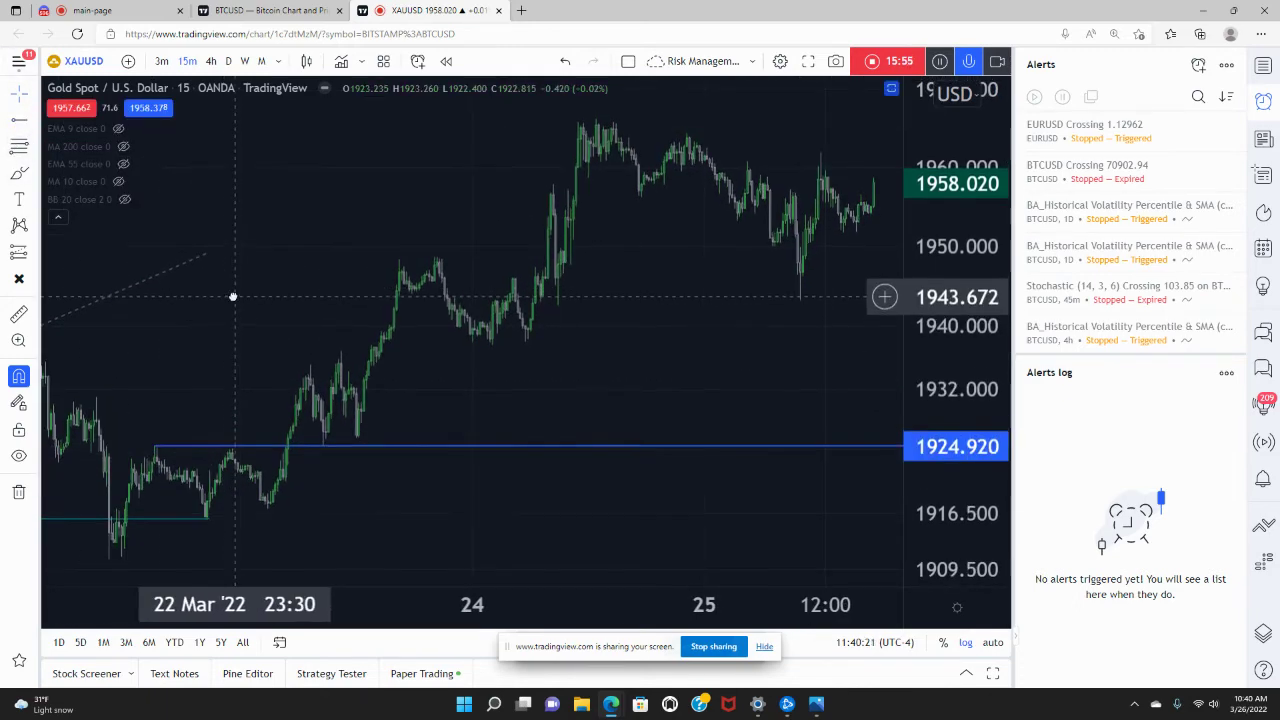
pyautogui.click(19, 121)
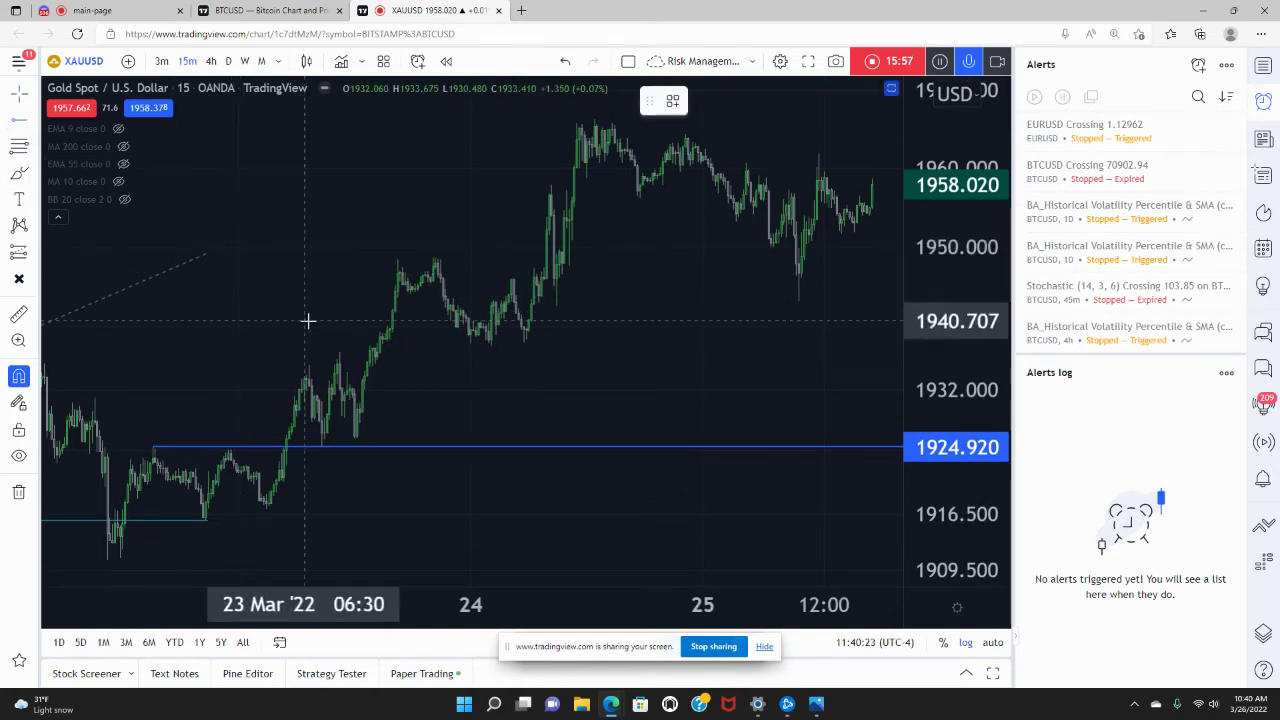
pyautogui.click(340, 352)
# Step: Draw two horizontal rays starting on 24 March, one at 1946.921 and one at 1956.595
pyautogui.hscroll(5, 350, 268)
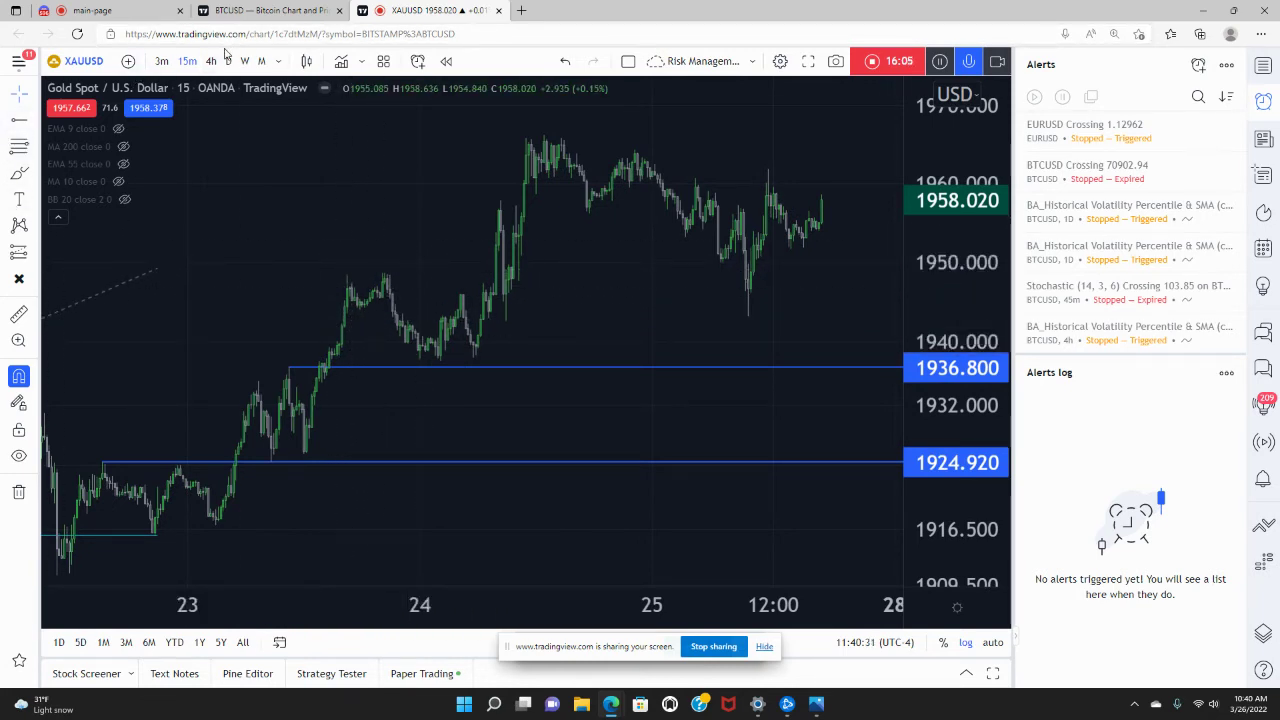
pyautogui.click(12, 122)
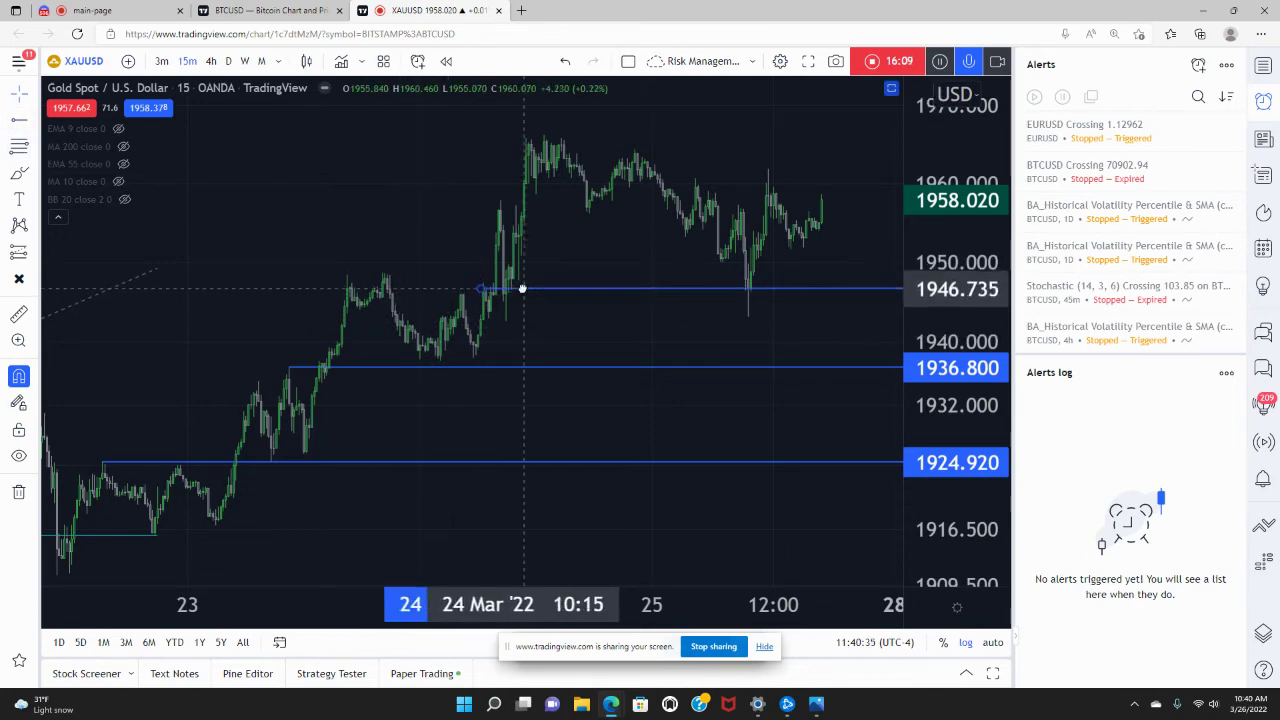
pyautogui.click(520, 288)
pyautogui.hscroll(2, 572, 340)
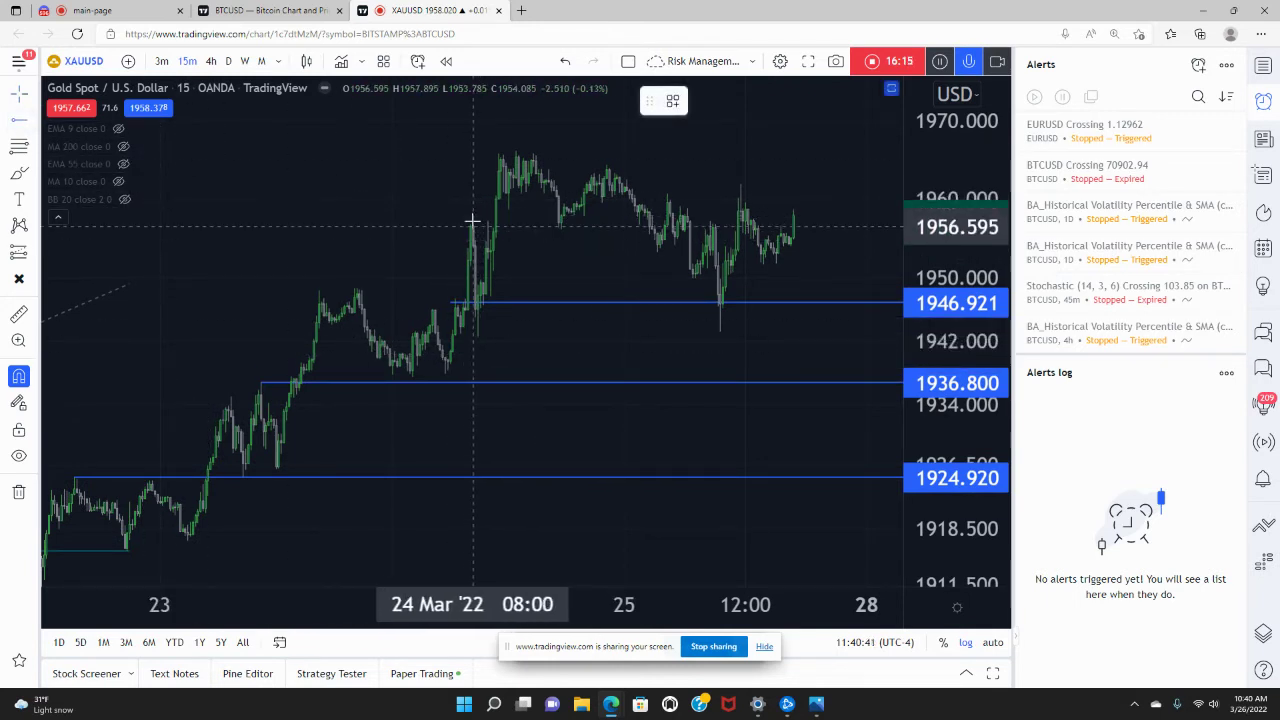
pyautogui.click(472, 227)
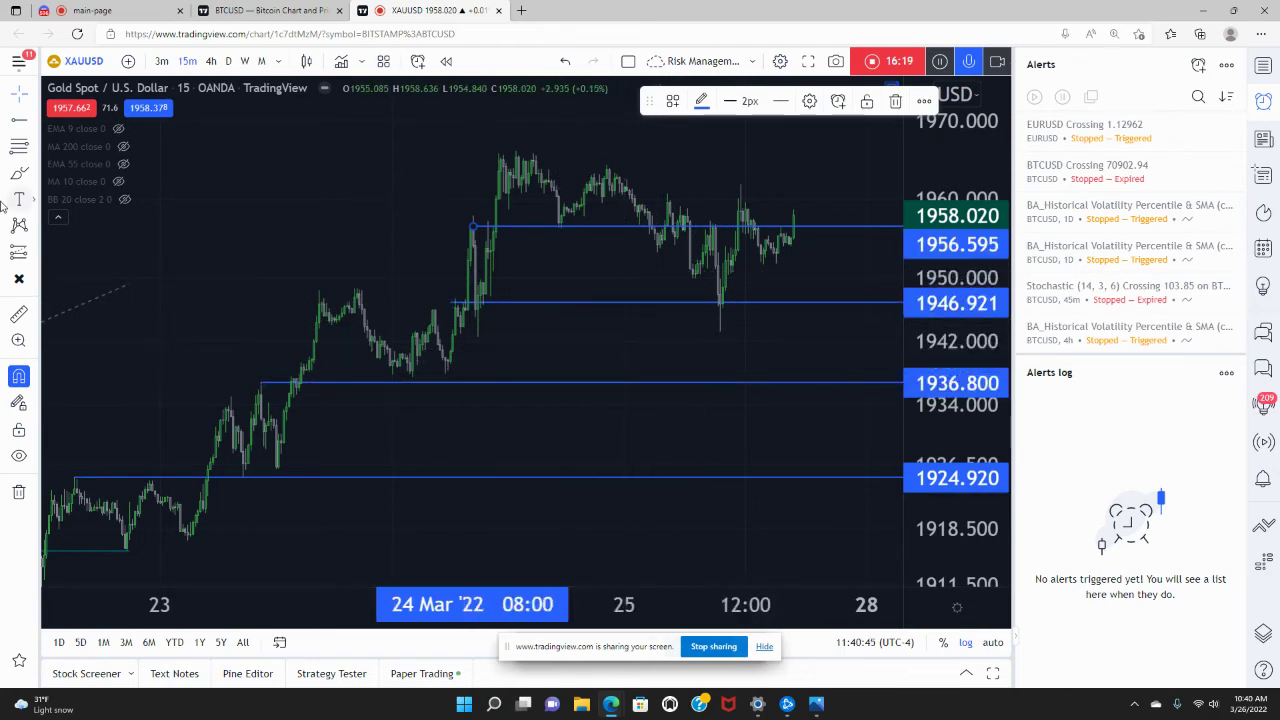
# Step: Draw a Fib retracement from the 24 March high at 1966.206 down to 1956.755 on 25 March at 01:30
pyautogui.click(329, 163)
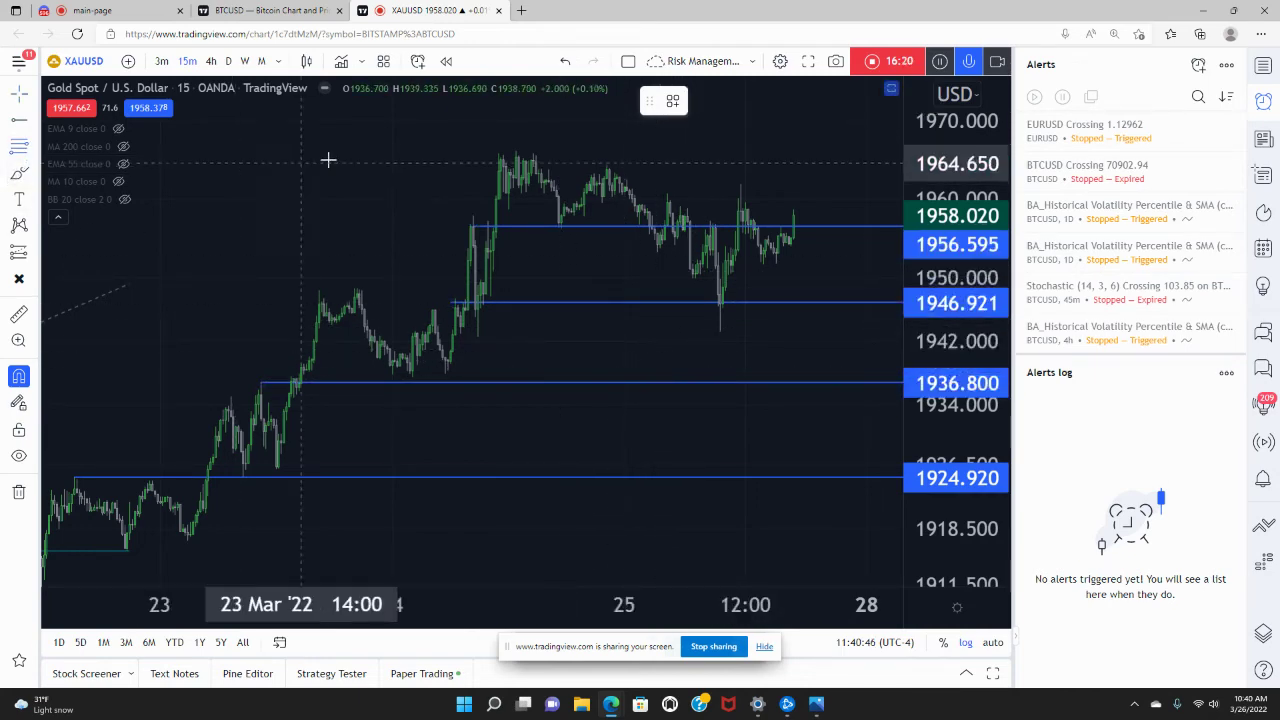
pyautogui.click(515, 145)
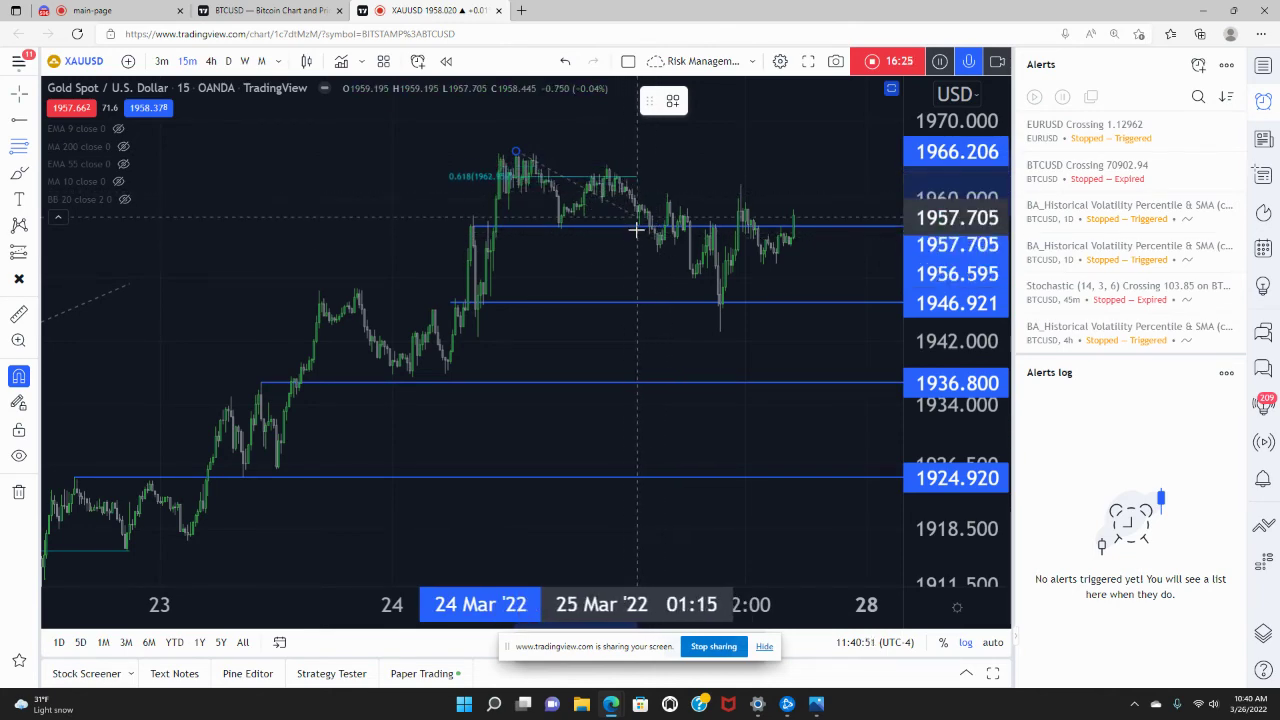
pyautogui.click(639, 226)
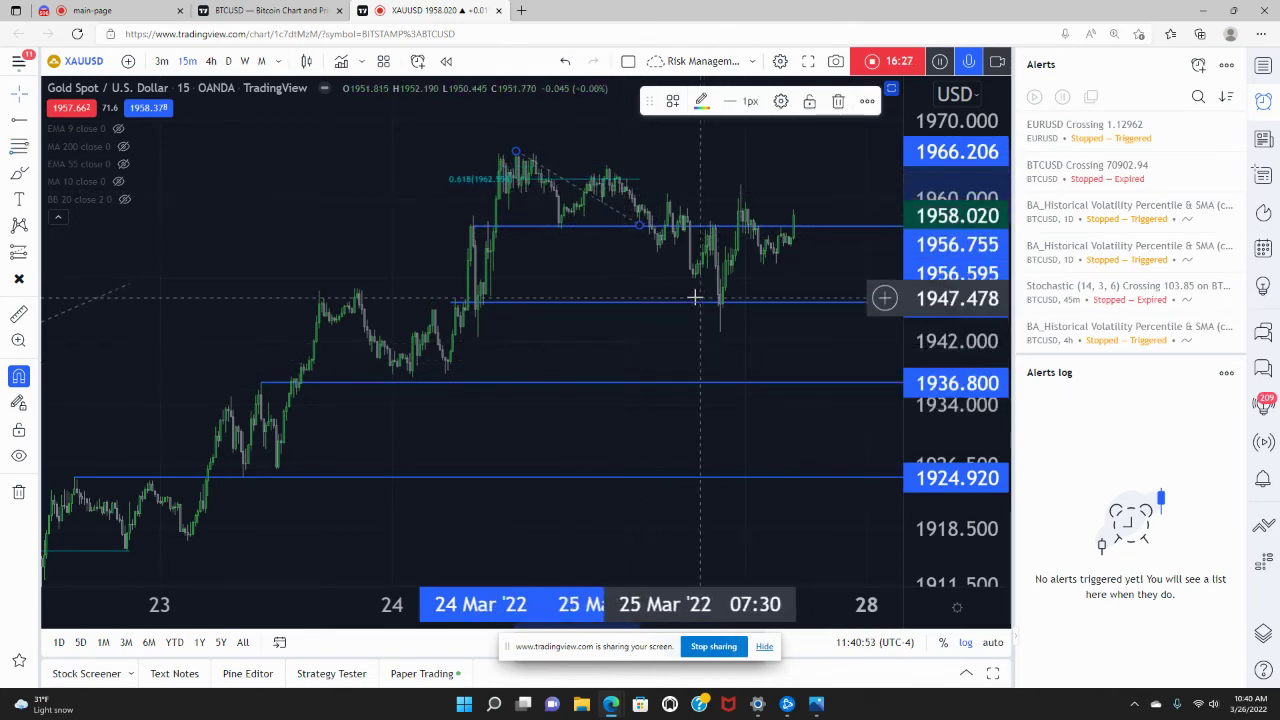
# Step: Place a check mark icon just above the late 24 March high that meets the 0.618 retracement level
pyautogui.click(36, 280)
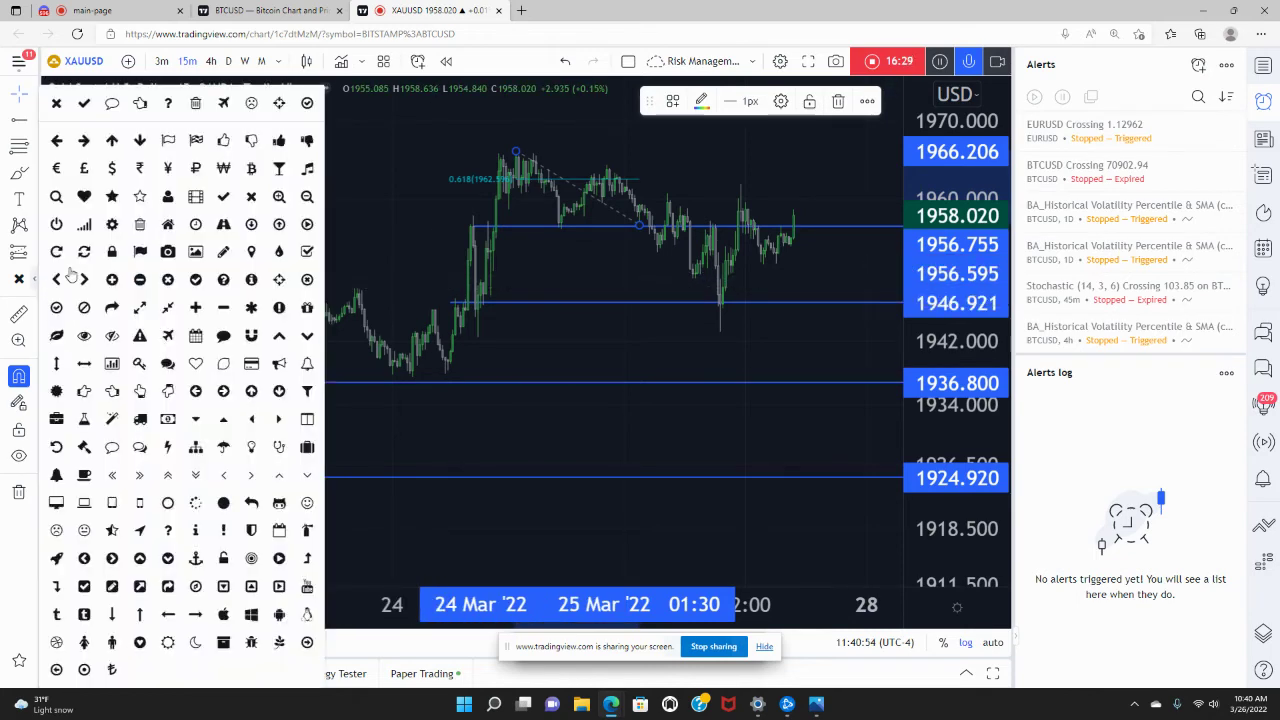
pyautogui.click(86, 104)
pyautogui.moveTo(620, 185); pyautogui.dragTo(609, 152)
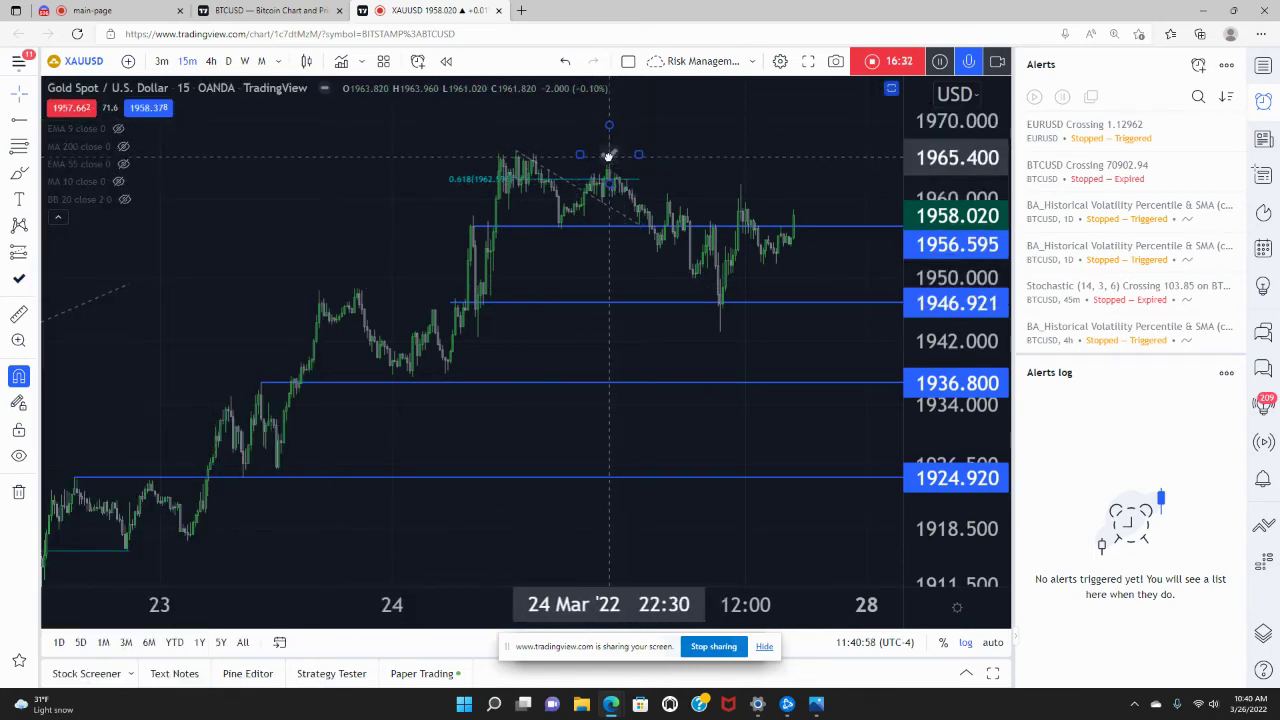
pyautogui.click(640, 282)
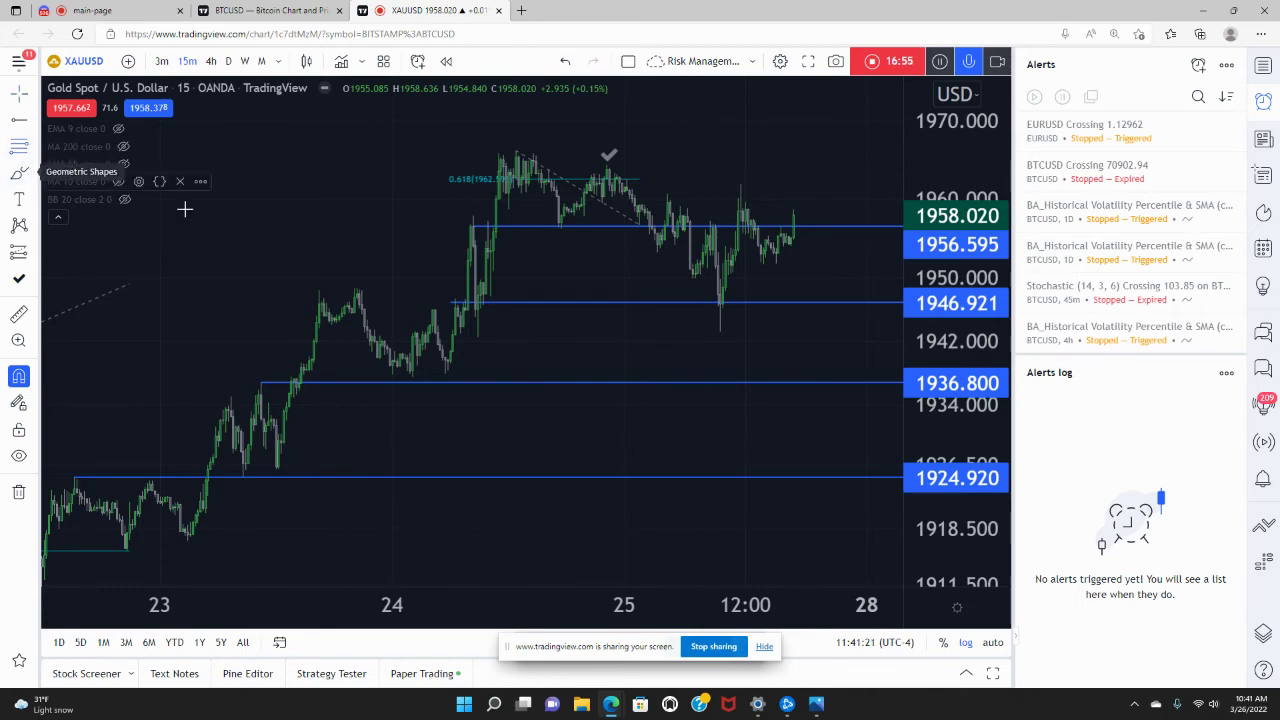
# Step: Draw a Fib retracement from the 24 March 01:45 low at 1937.860 up to the height of the 24 March high
pyautogui.click(409, 375)
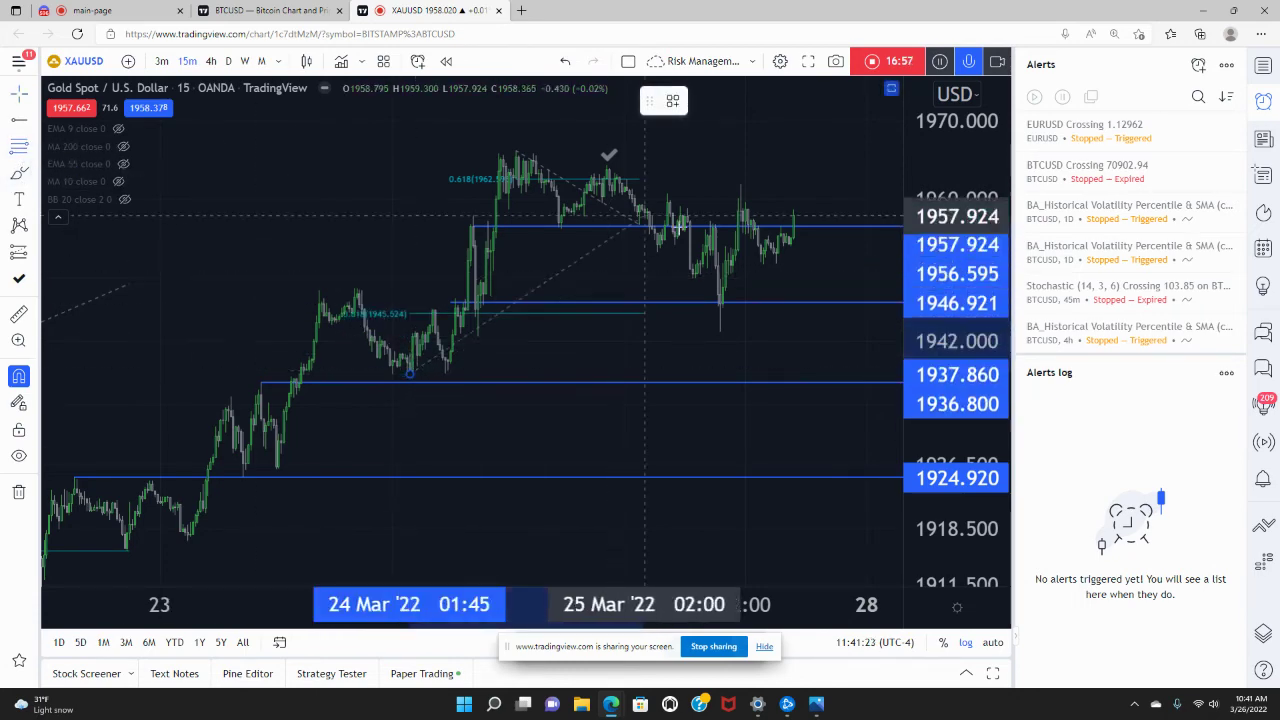
pyautogui.click(728, 151)
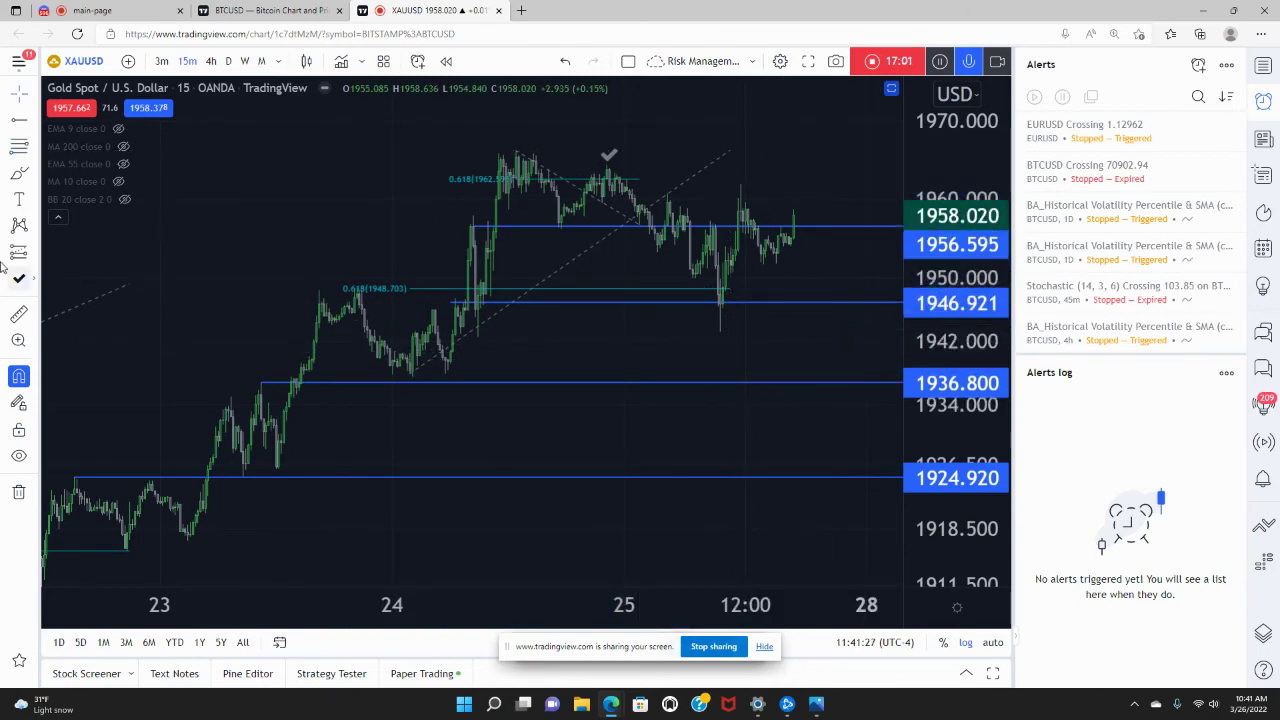
pyautogui.click(36, 283)
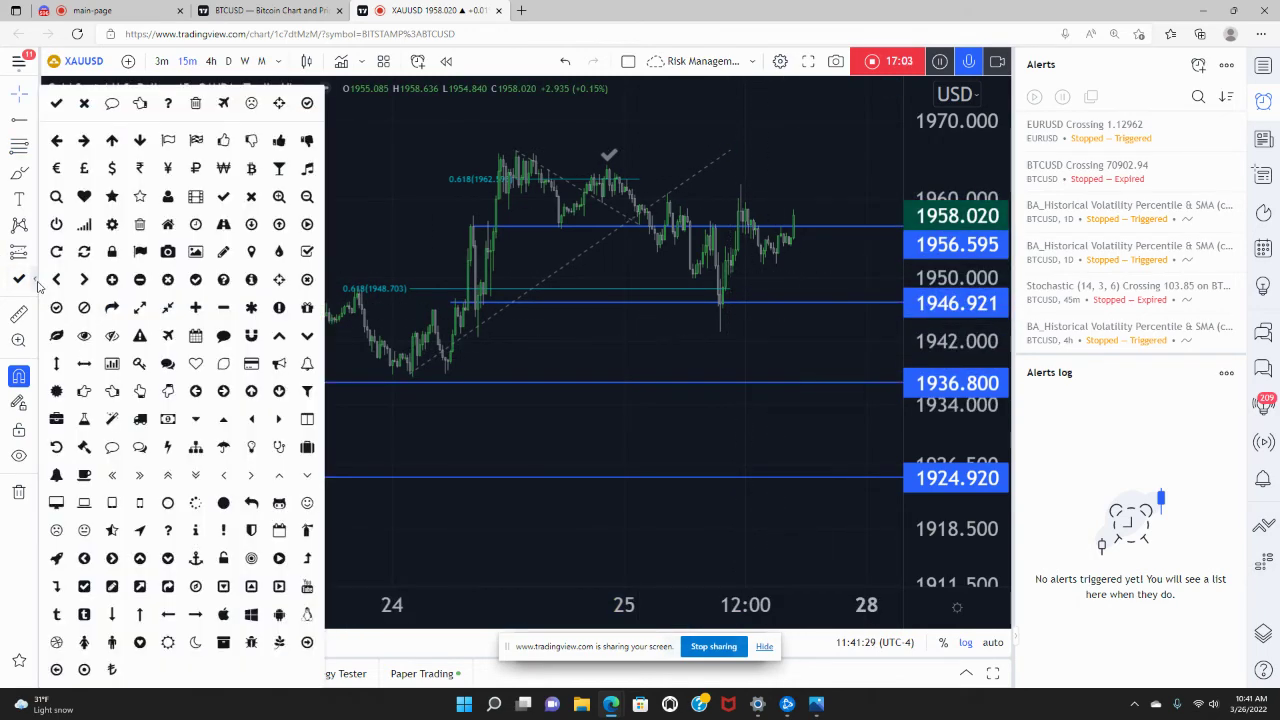
pyautogui.click(33, 259)
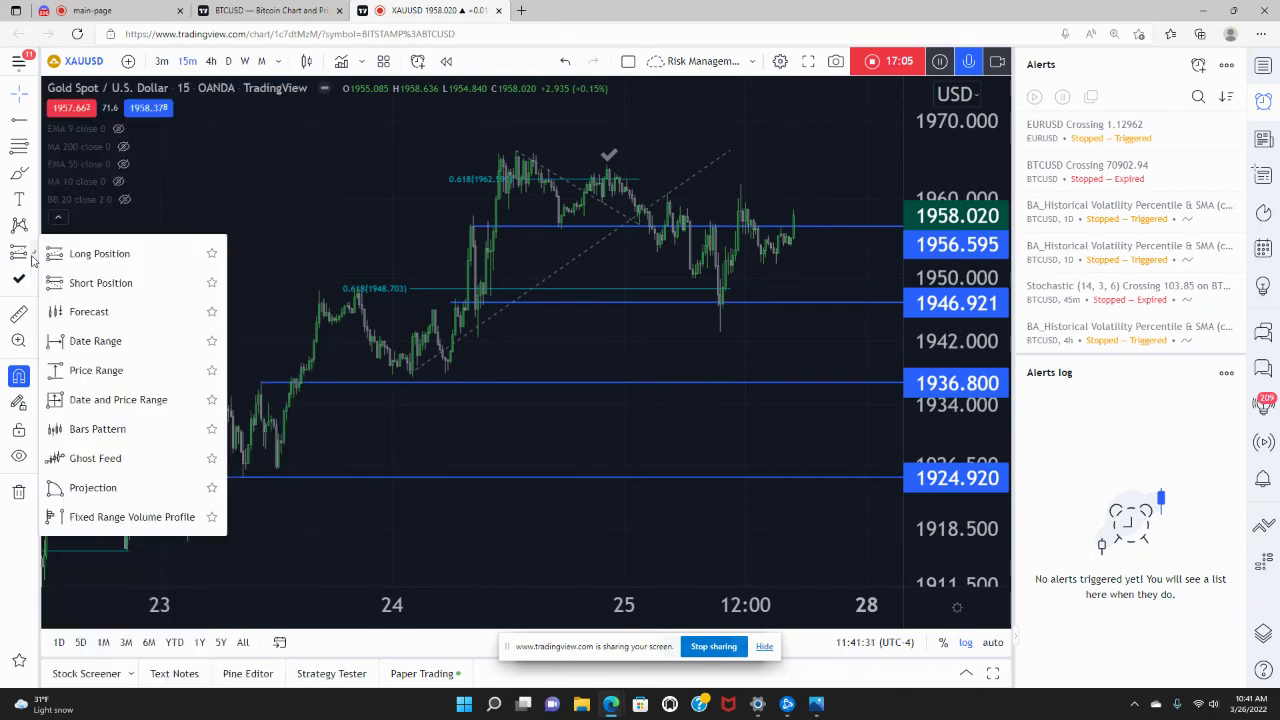
pyautogui.click(34, 236)
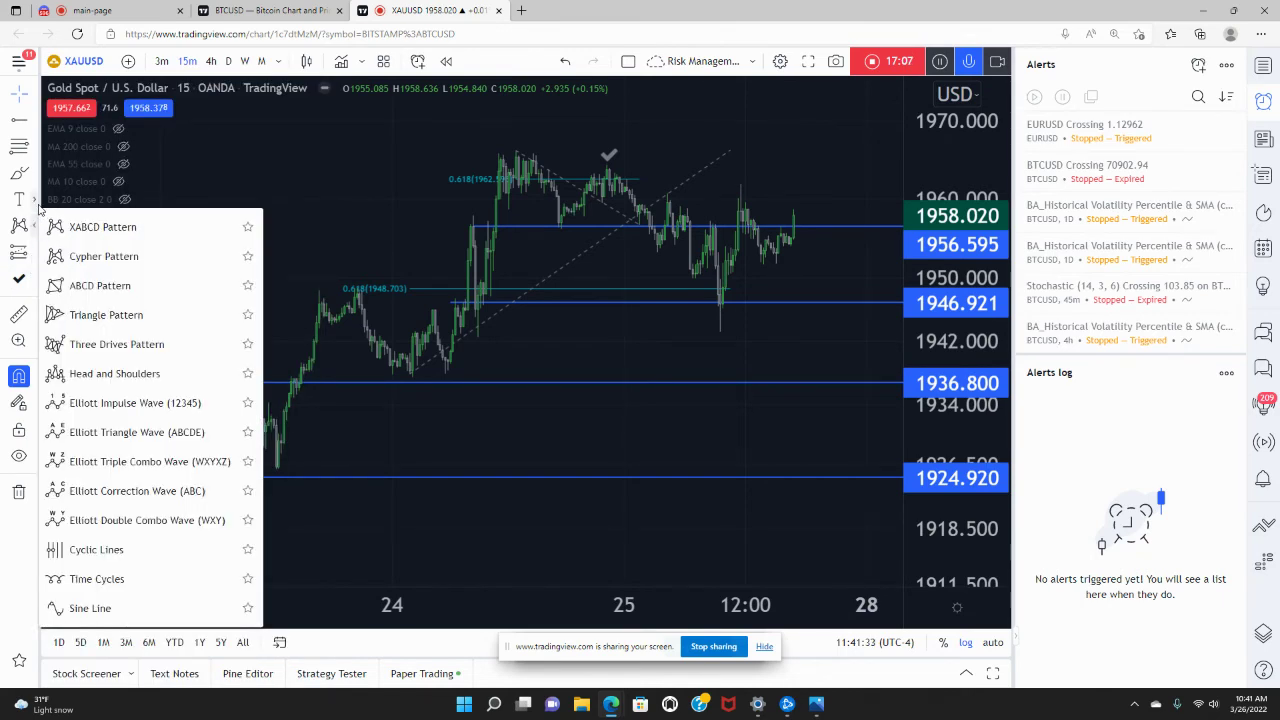
# Step: Draw an arc under the 25 March low, from 05:45 to 13:00 at about 1948.687, dipping to 1943.672
pyautogui.click(37, 204)
pyautogui.click(34, 174)
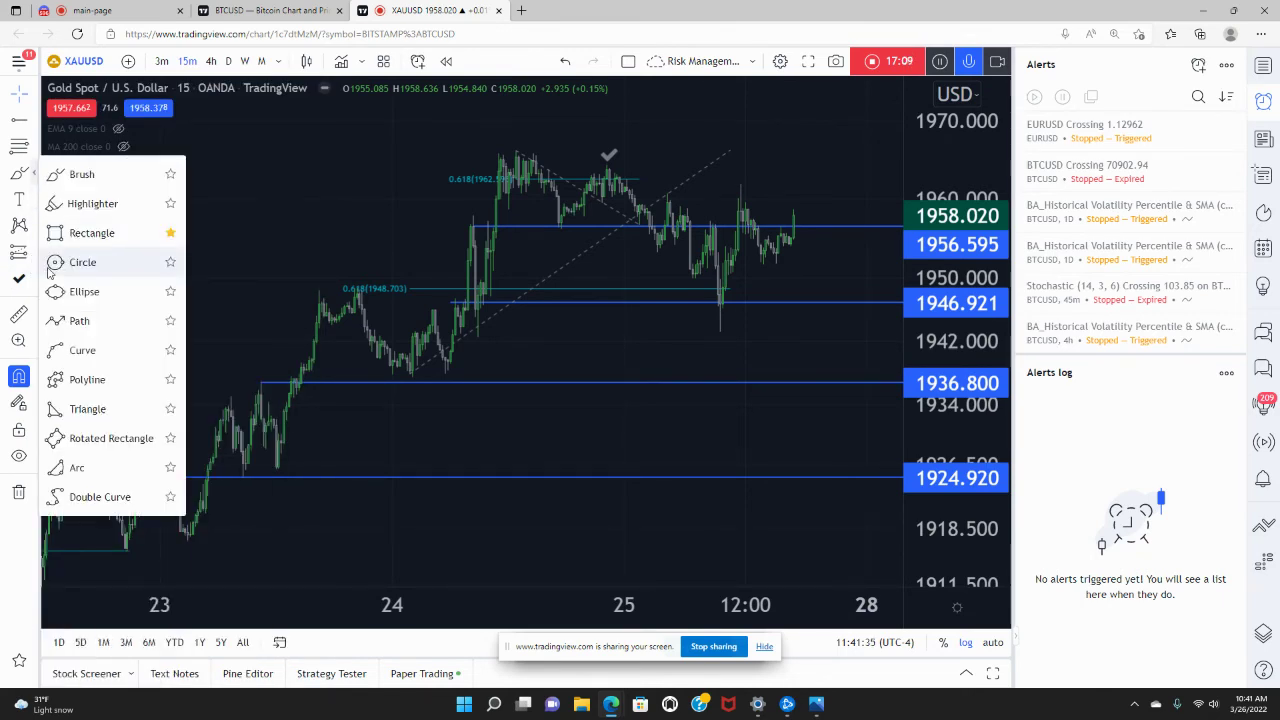
pyautogui.click(103, 464)
pyautogui.click(683, 288)
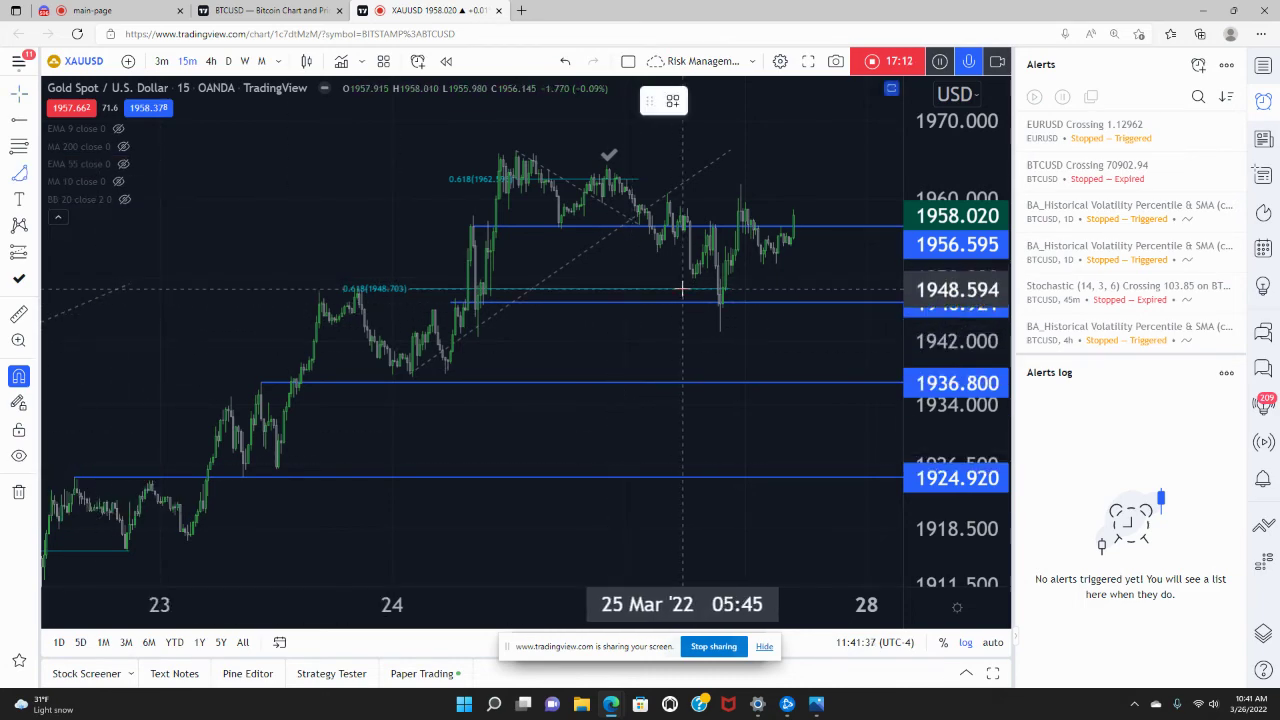
pyautogui.click(755, 288)
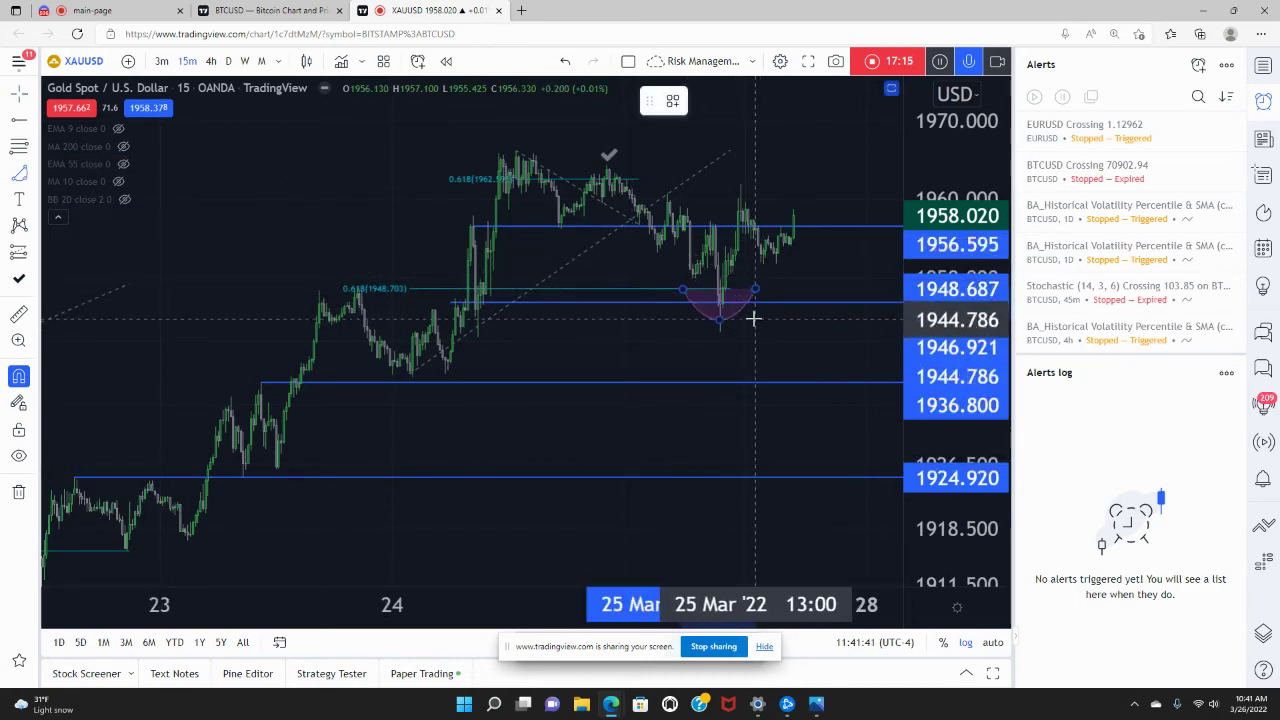
pyautogui.click(752, 326)
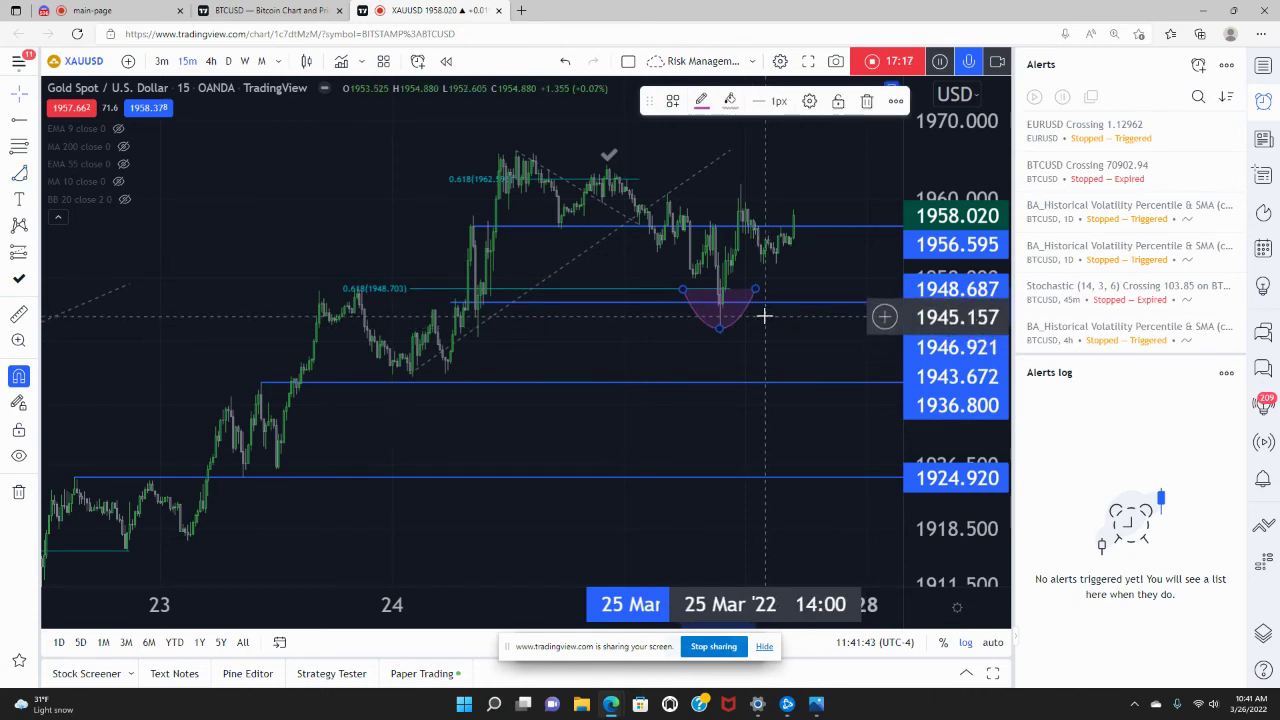
pyautogui.click(766, 363)
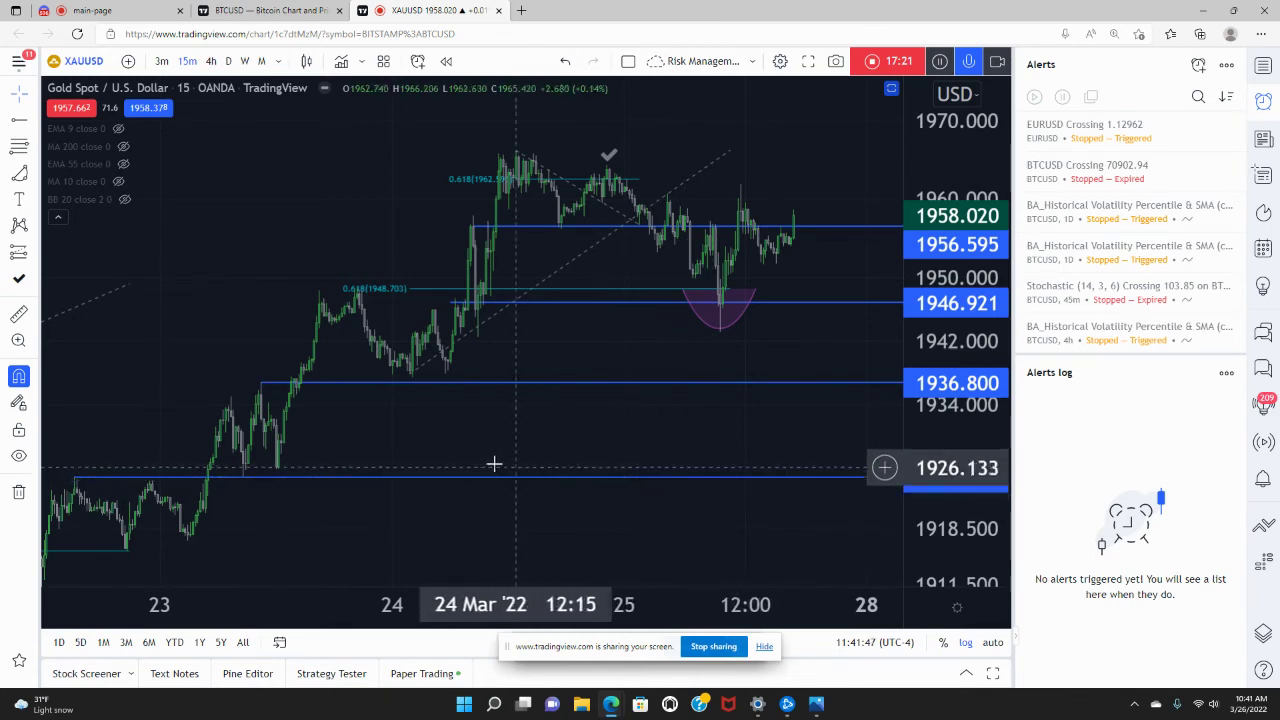
# Step: Draw a trend line from 24 March 08:00 at 1956.595 to the 16:45 low at 1956.240
pyautogui.scroll(1, 494, 466)
pyautogui.scroll(3, 505, 461)
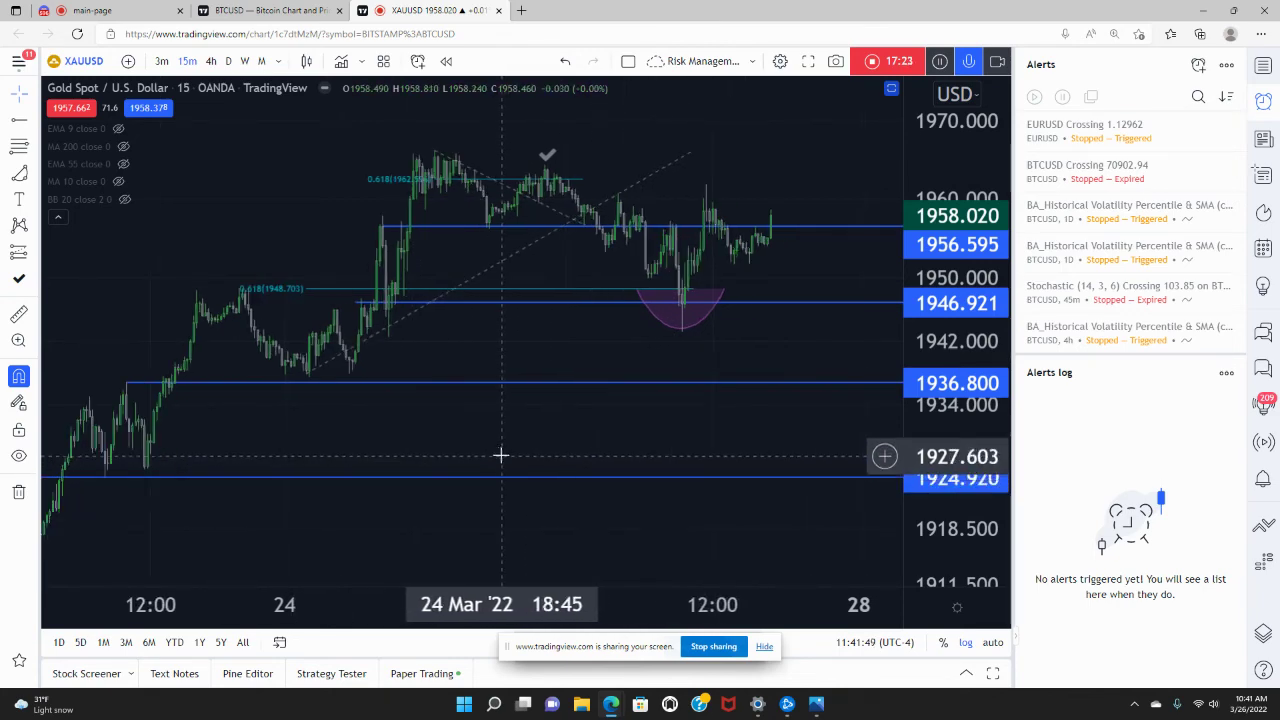
pyautogui.rightClick(545, 432)
pyautogui.moveTo(410, 437); pyautogui.dragTo(531, 481)
pyautogui.scroll(1, 504, 485)
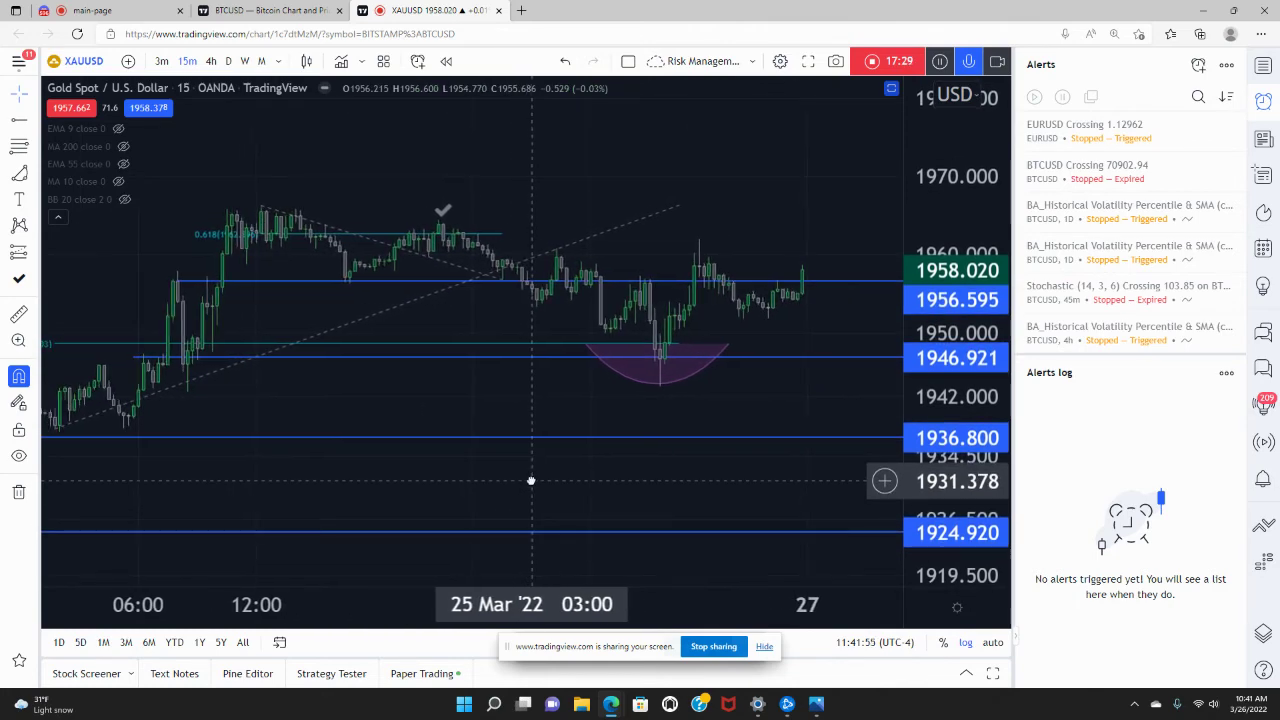
pyautogui.moveTo(940, 390); pyautogui.dragTo(875, 290)
pyautogui.moveTo(726, 197); pyautogui.dragTo(726, 206)
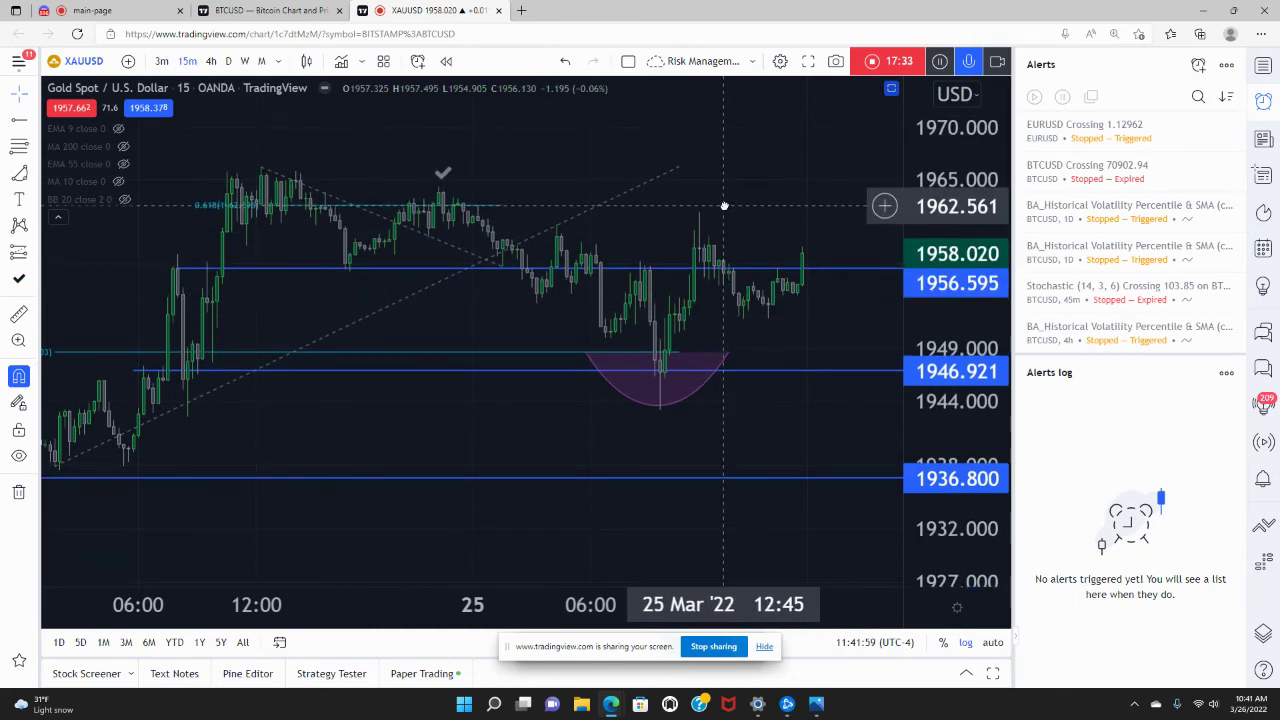
pyautogui.click(36, 119)
pyautogui.click(62, 122)
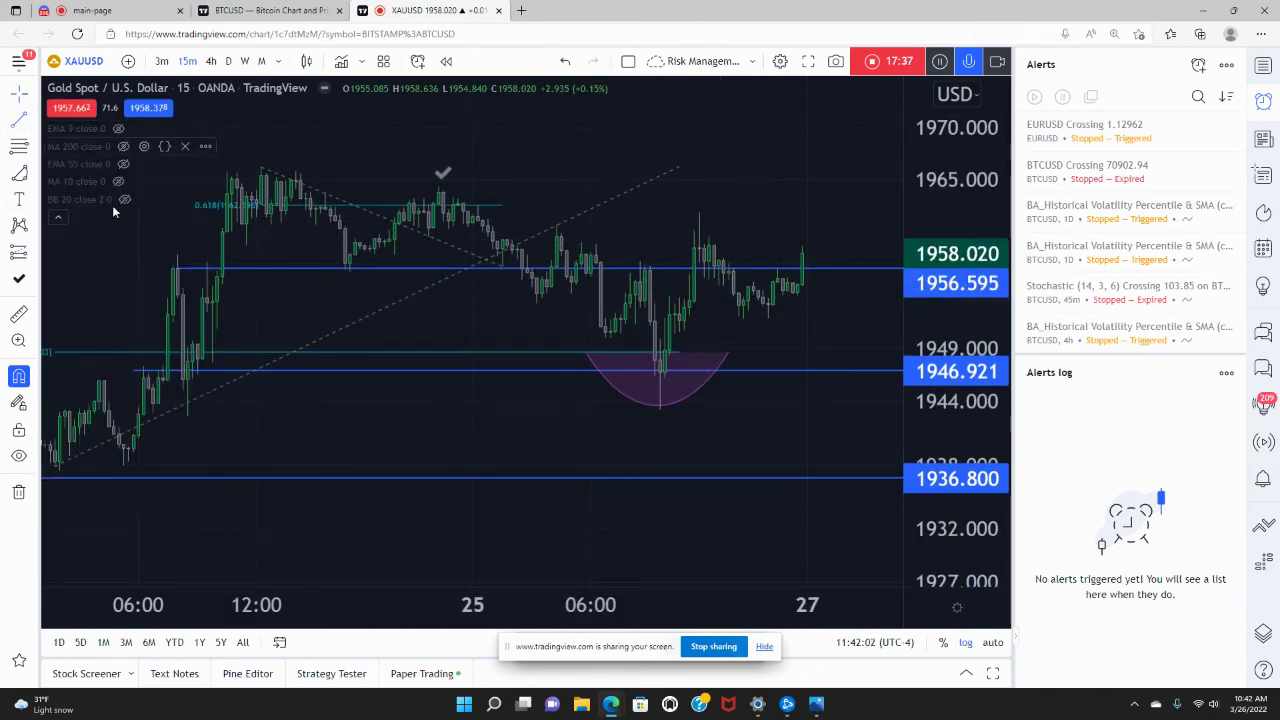
pyautogui.click(176, 270)
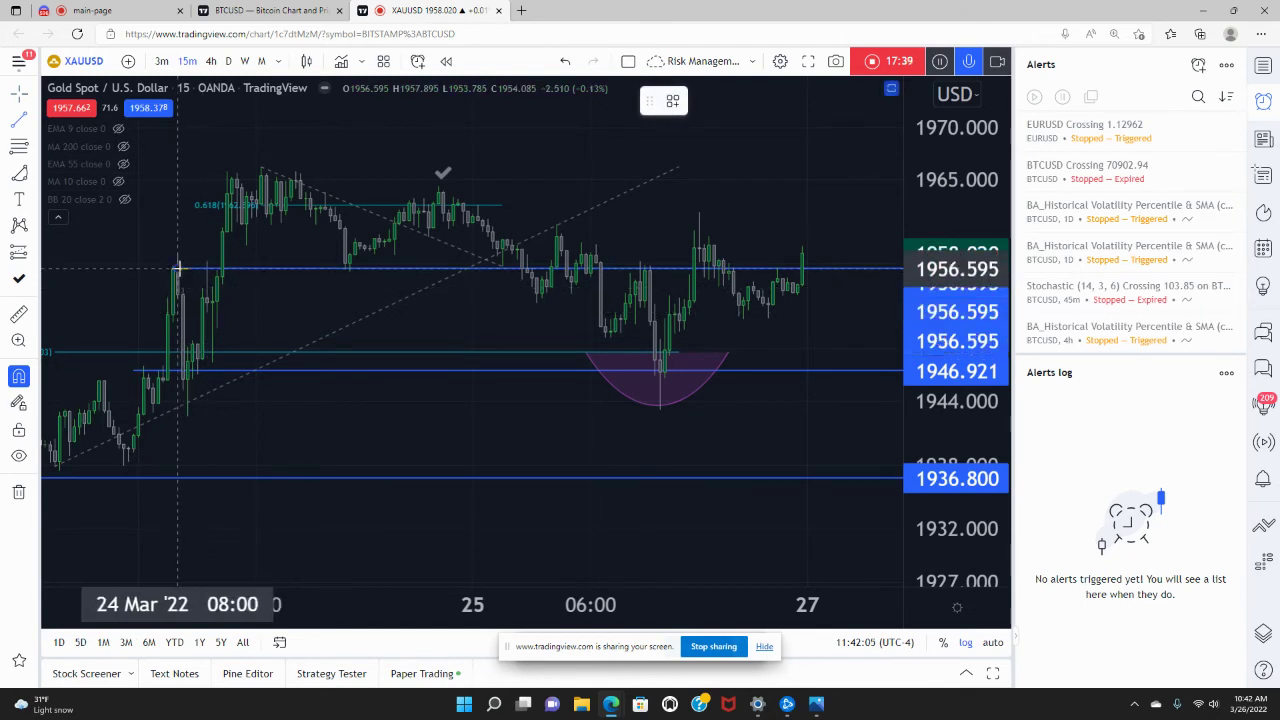
pyautogui.click(350, 271)
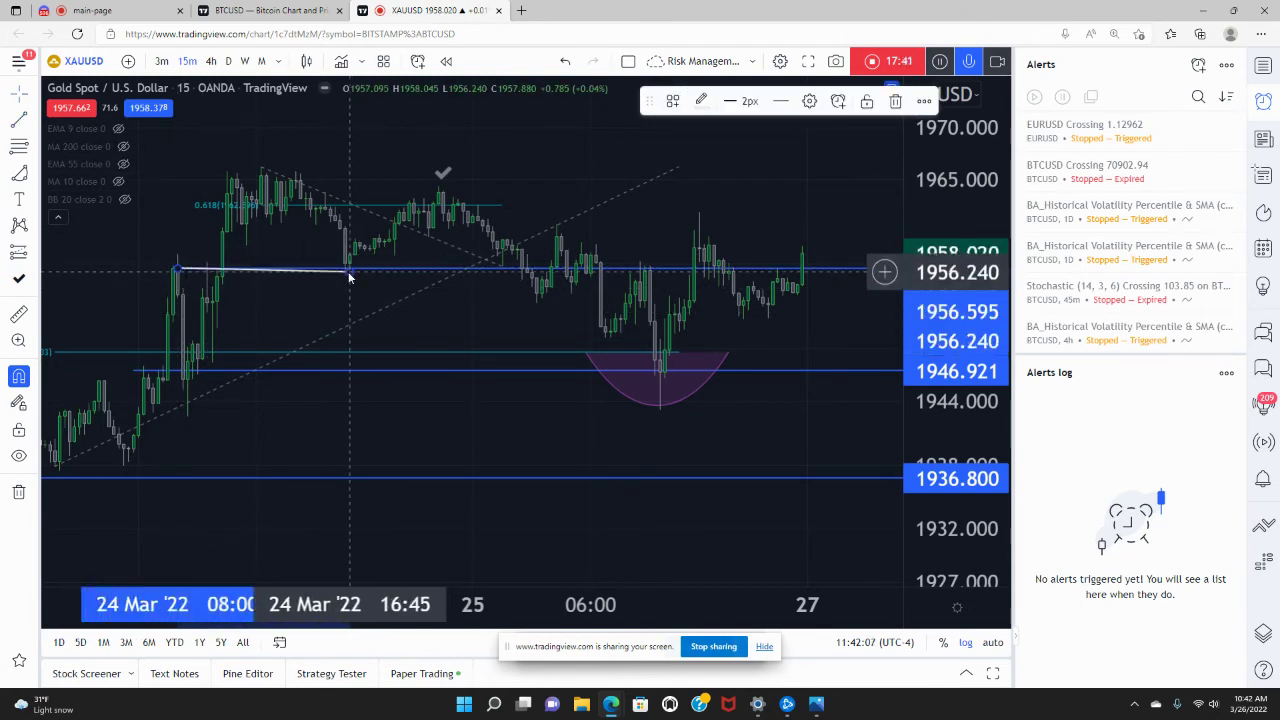
# Step: Set the trend line's second price to 1956.595 and remove the overlapping horizontal ray at that level
pyautogui.rightClick(348, 271)
pyautogui.click(398, 536)
pyautogui.click(573, 120)
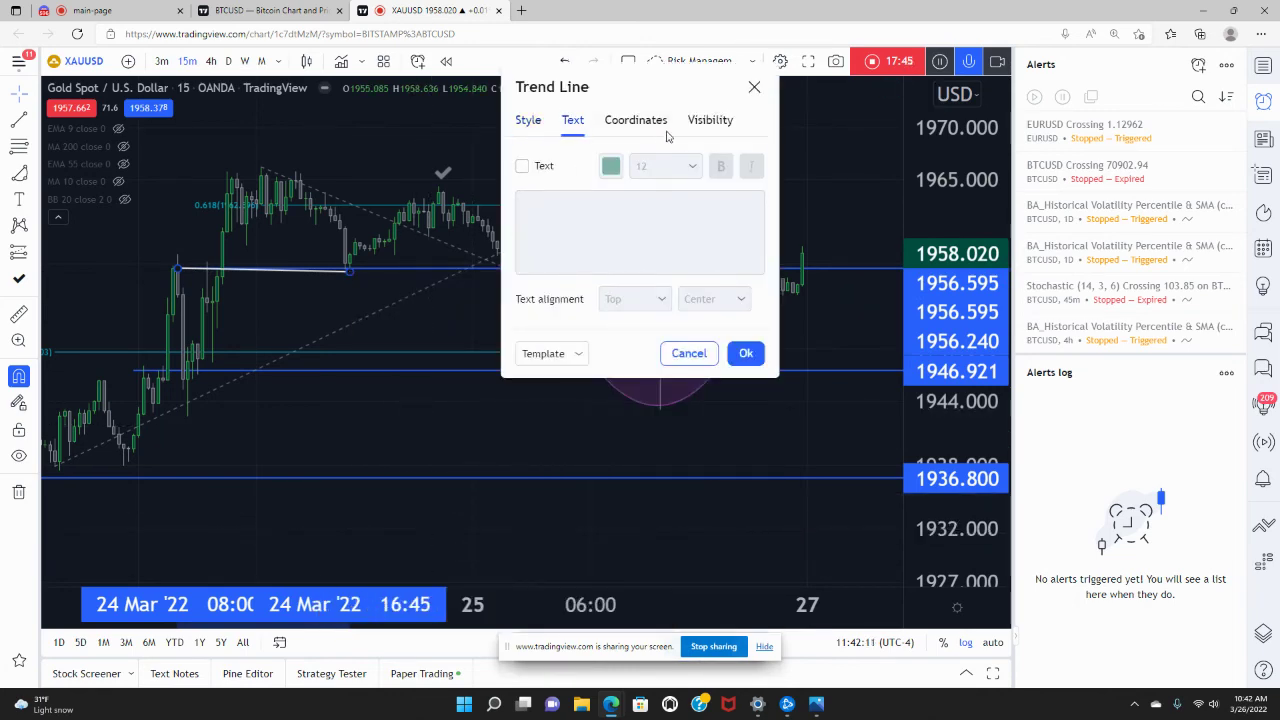
pyautogui.click(652, 121)
pyautogui.click(528, 120)
pyautogui.click(634, 121)
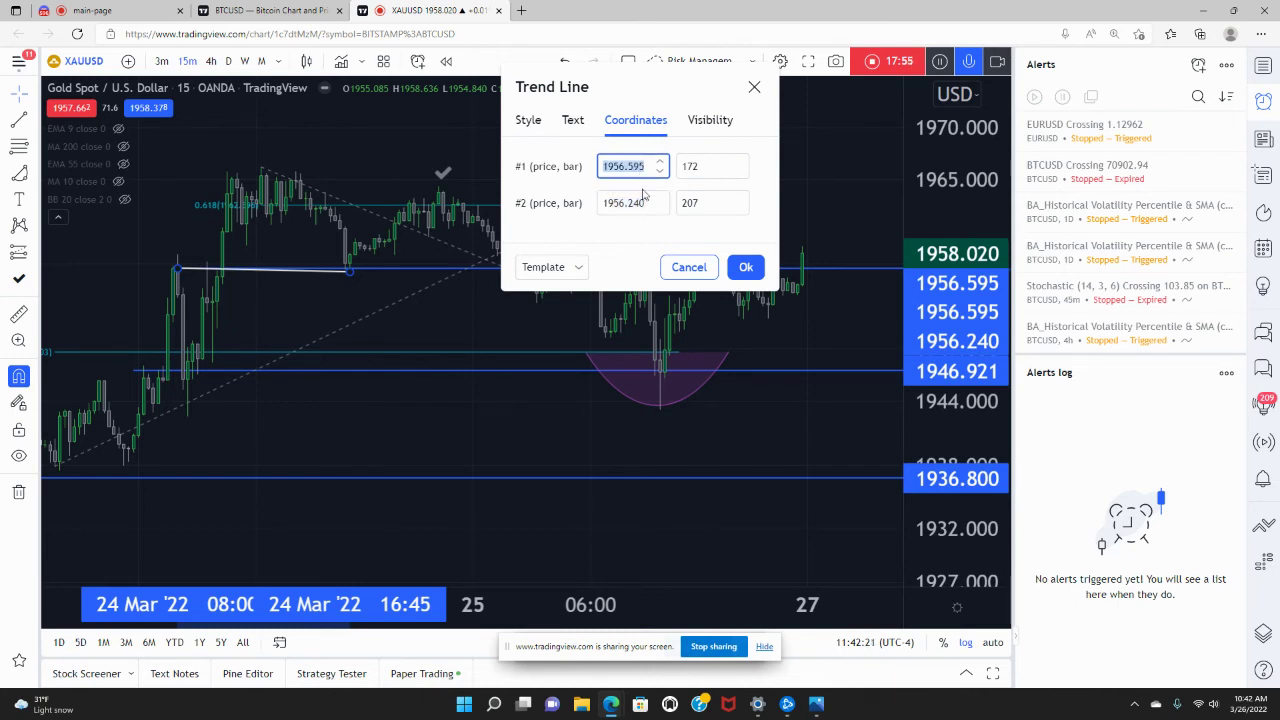
pyautogui.click(746, 268)
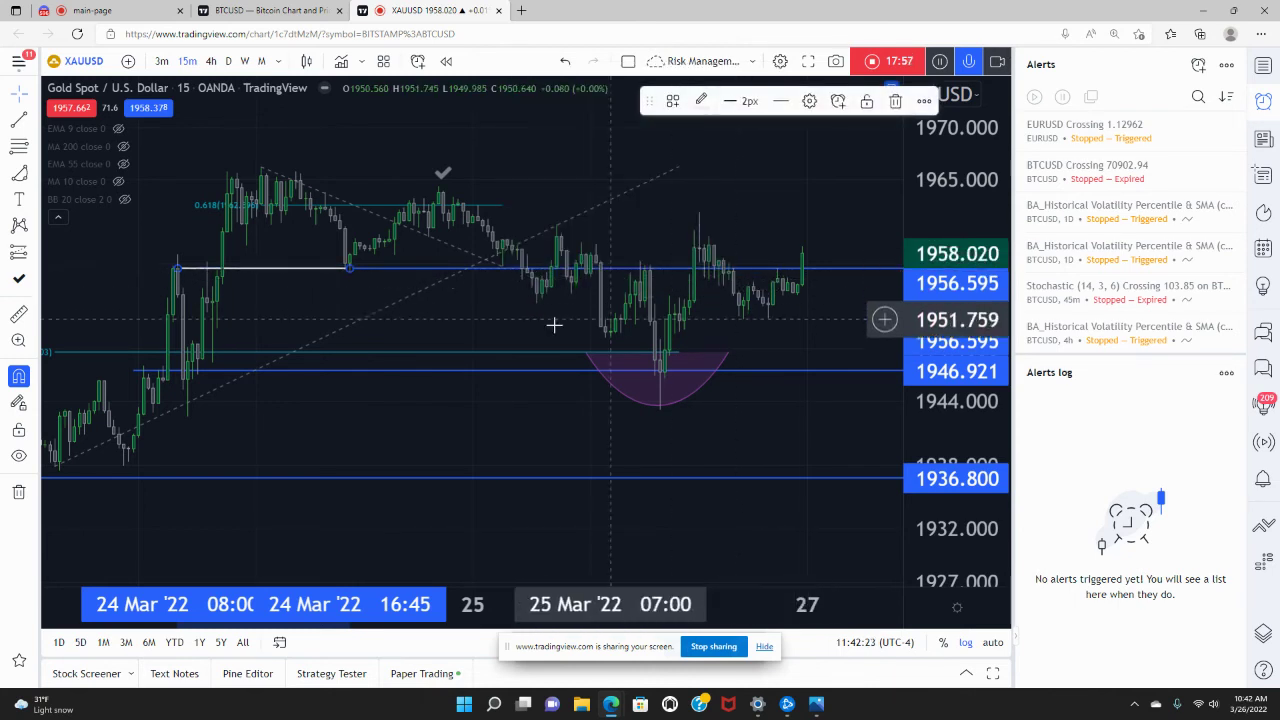
pyautogui.rightClick(438, 276)
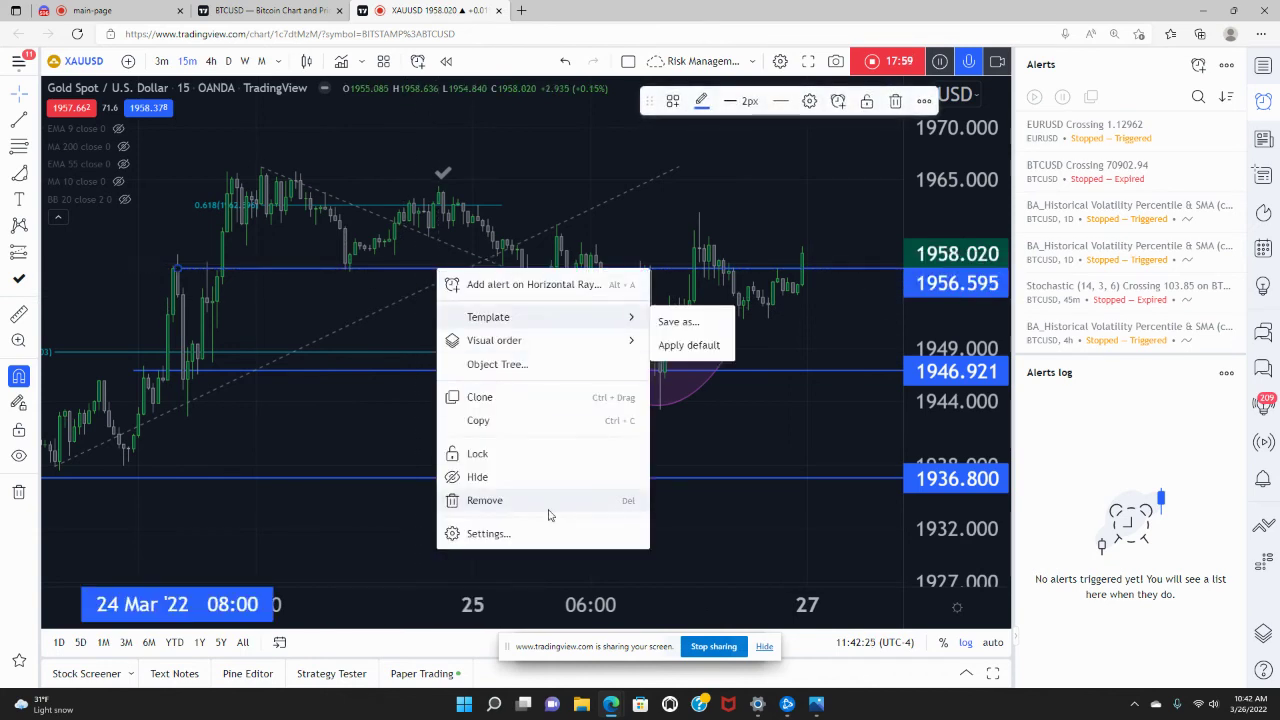
pyautogui.click(548, 504)
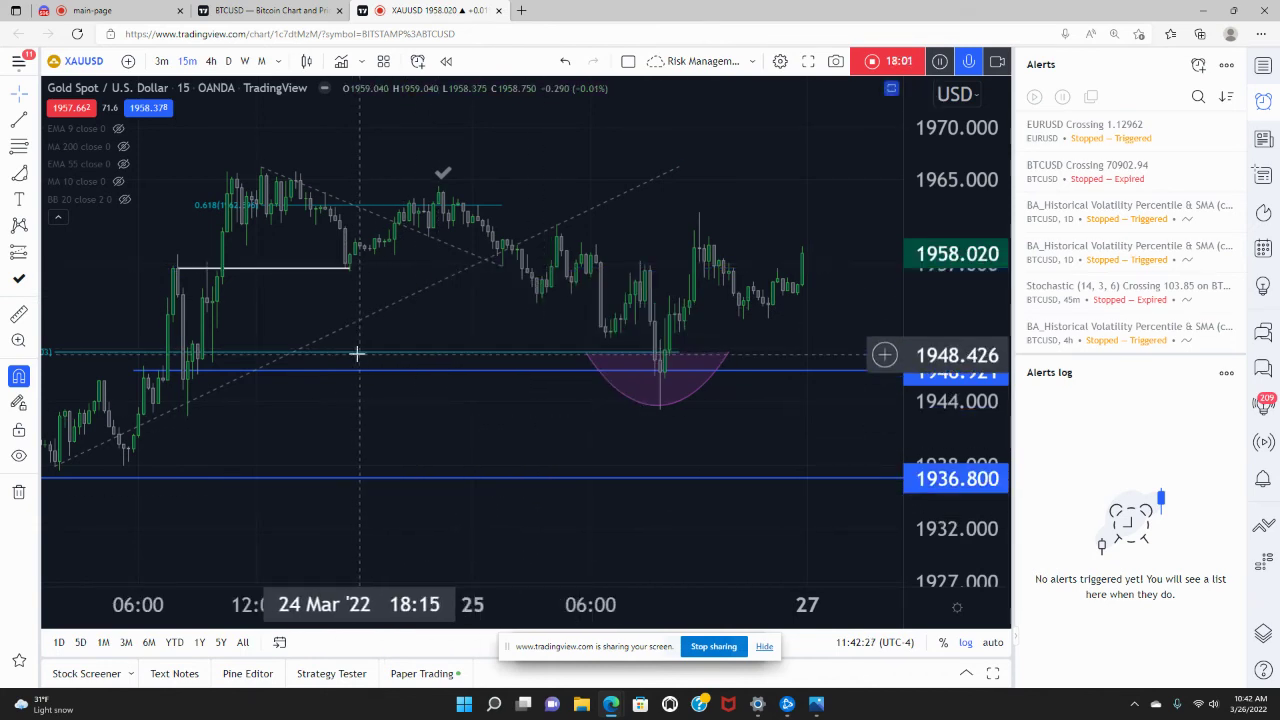
# Step: Extend the trend line to 25 March at 02:15 with its end price at 1956.595, and shift it slightly upward
pyautogui.moveTo(350, 268); pyautogui.dragTo(516, 259)
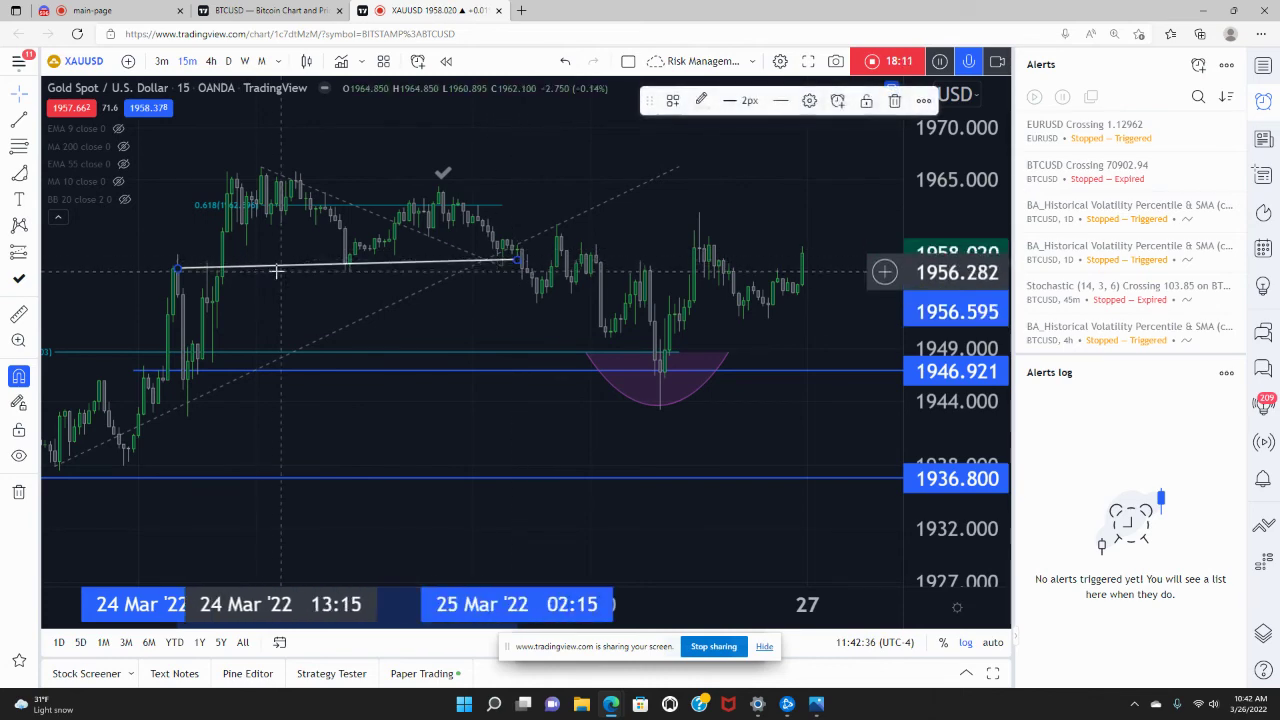
pyautogui.rightClick(181, 270)
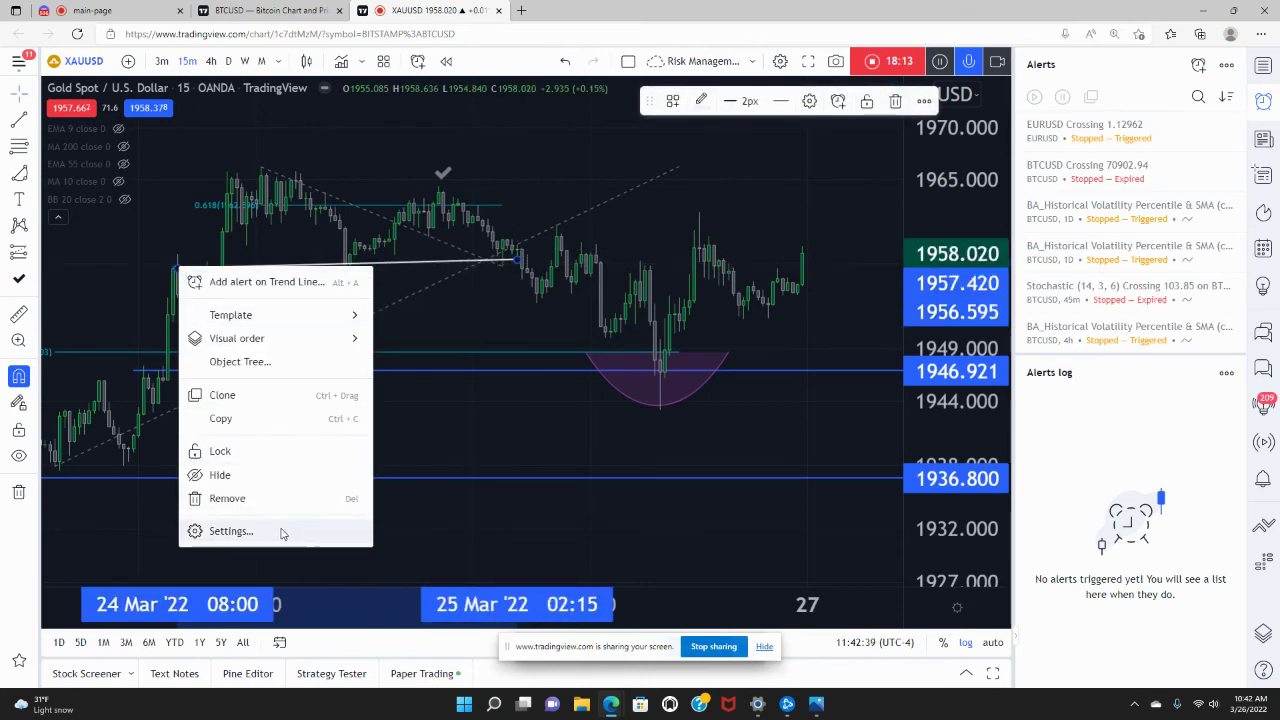
pyautogui.click(280, 531)
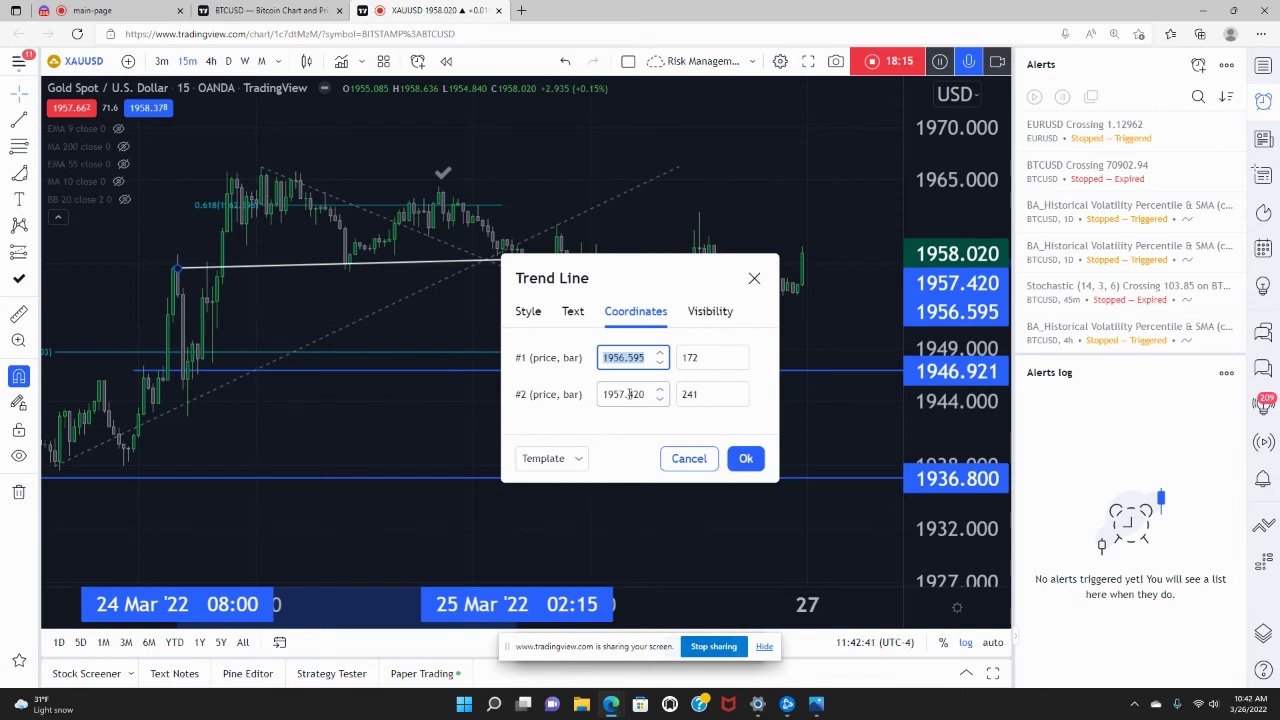
pyautogui.click(740, 457)
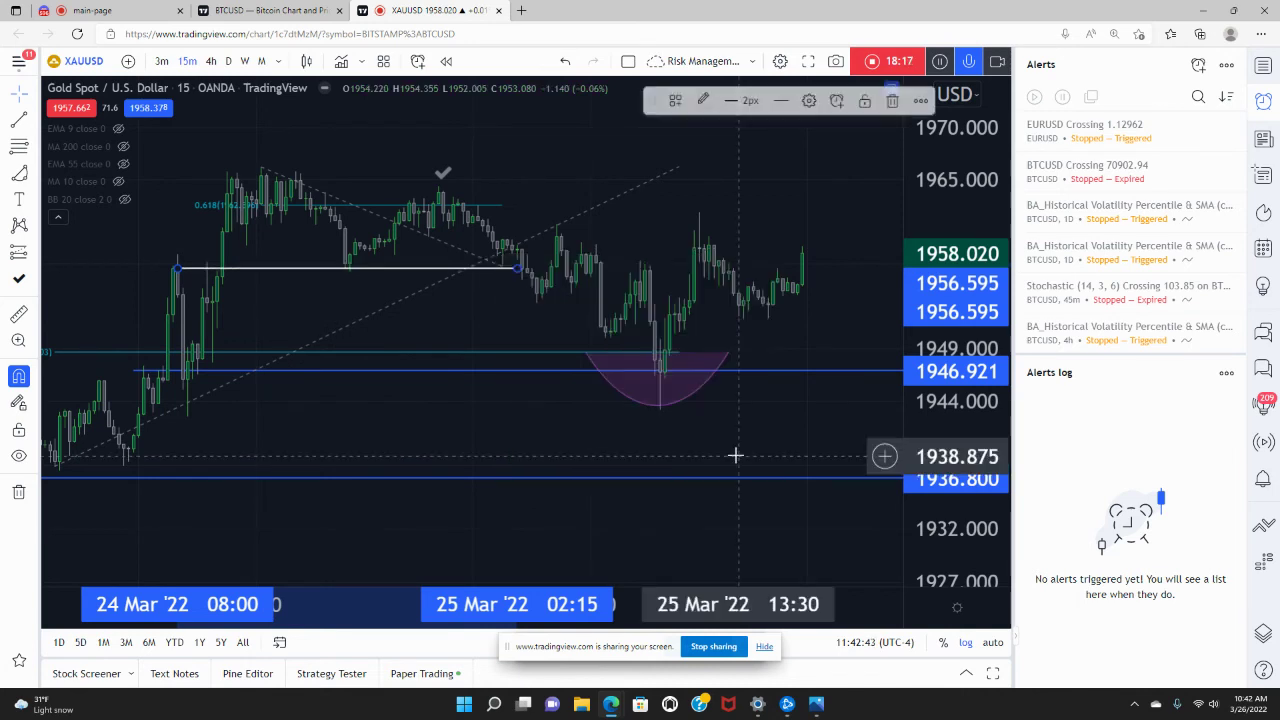
pyautogui.click(512, 270)
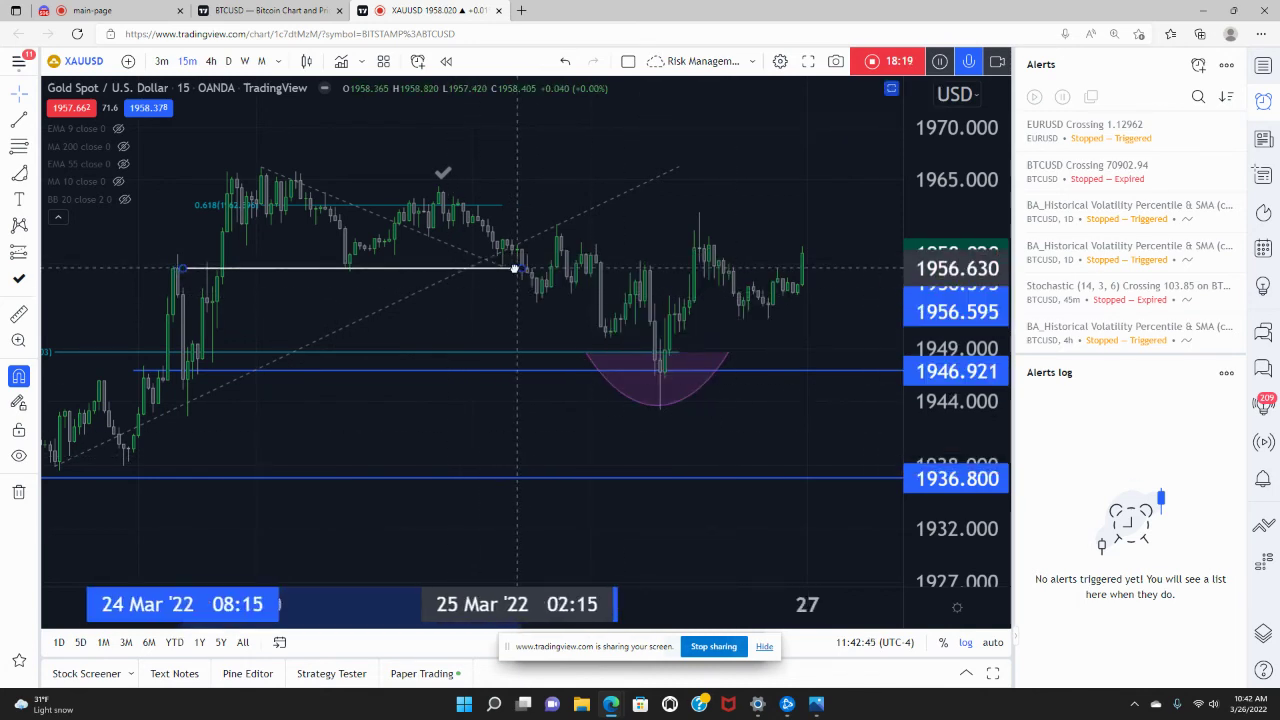
pyautogui.moveTo(480, 277); pyautogui.dragTo(471, 263)
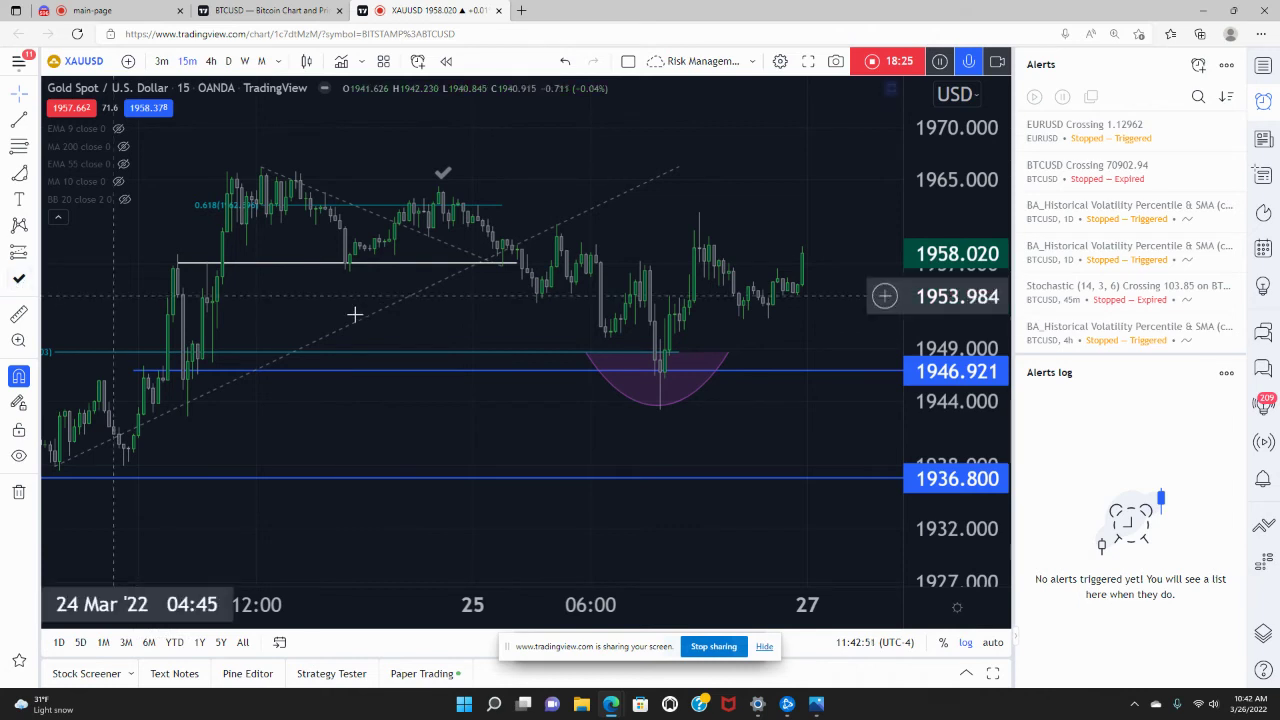
# Step: Place check mark icons just below the trend line at the 24 March 16:45 low and the 25 March 01:30 low
pyautogui.click(350, 284)
pyautogui.moveTo(347, 279); pyautogui.dragTo(342, 284)
pyautogui.click(18, 279)
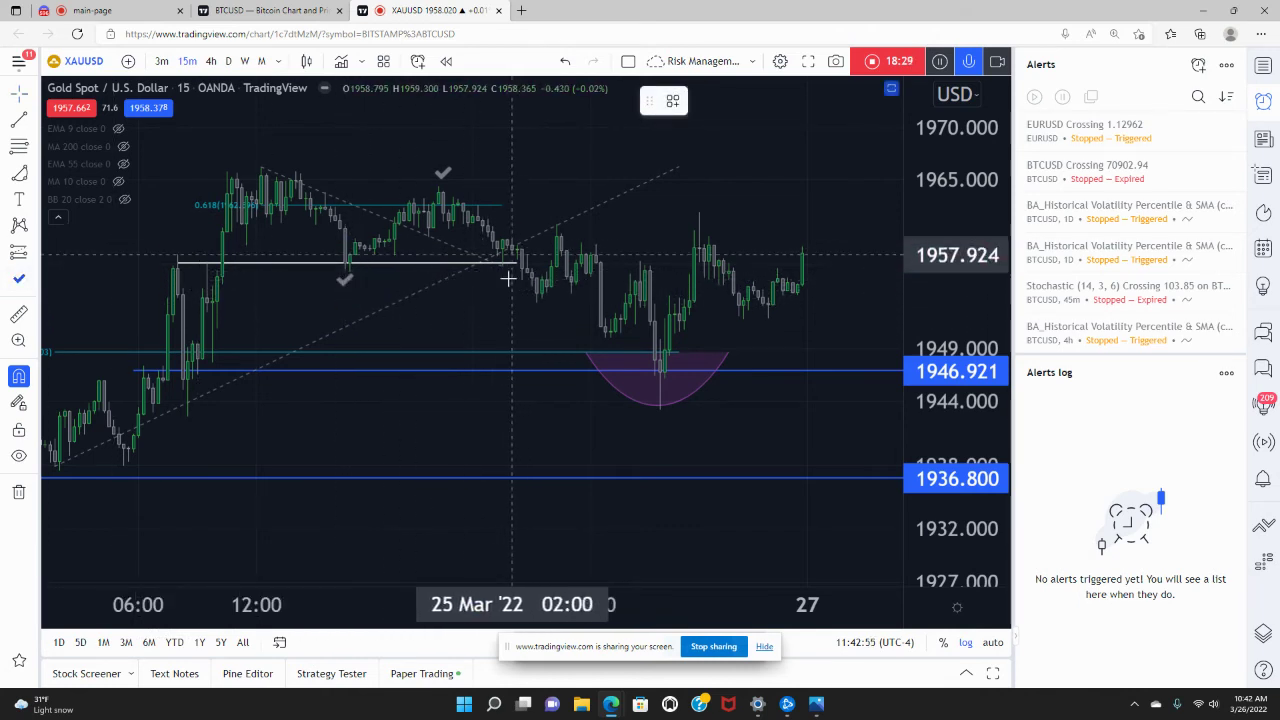
pyautogui.click(503, 281)
pyautogui.click(503, 281)
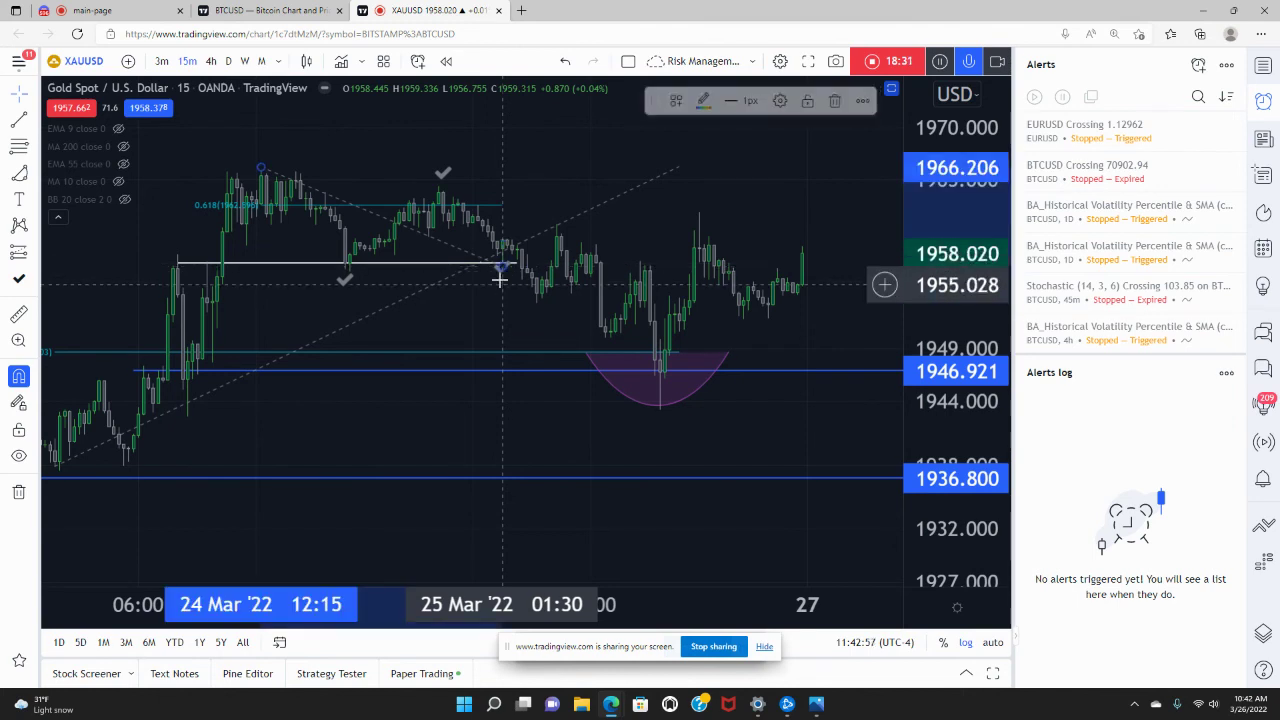
pyautogui.click(503, 281)
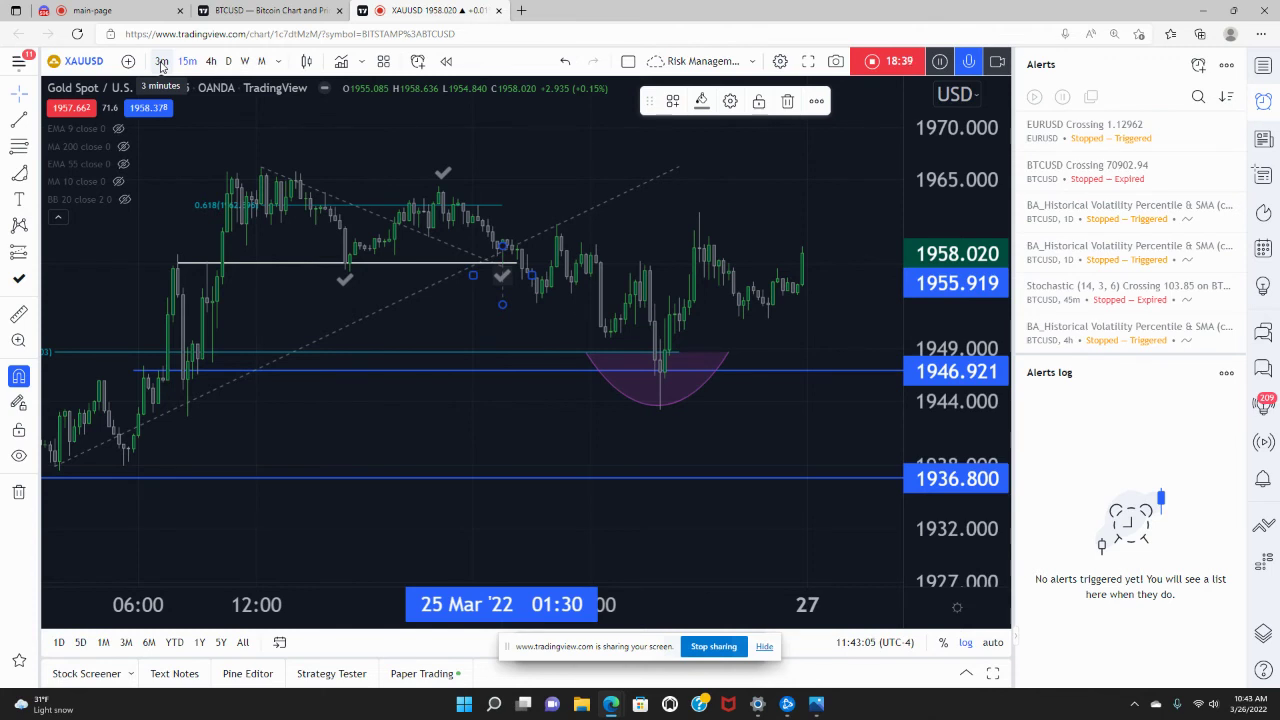
pyautogui.moveTo(506, 286); pyautogui.dragTo(499, 275)
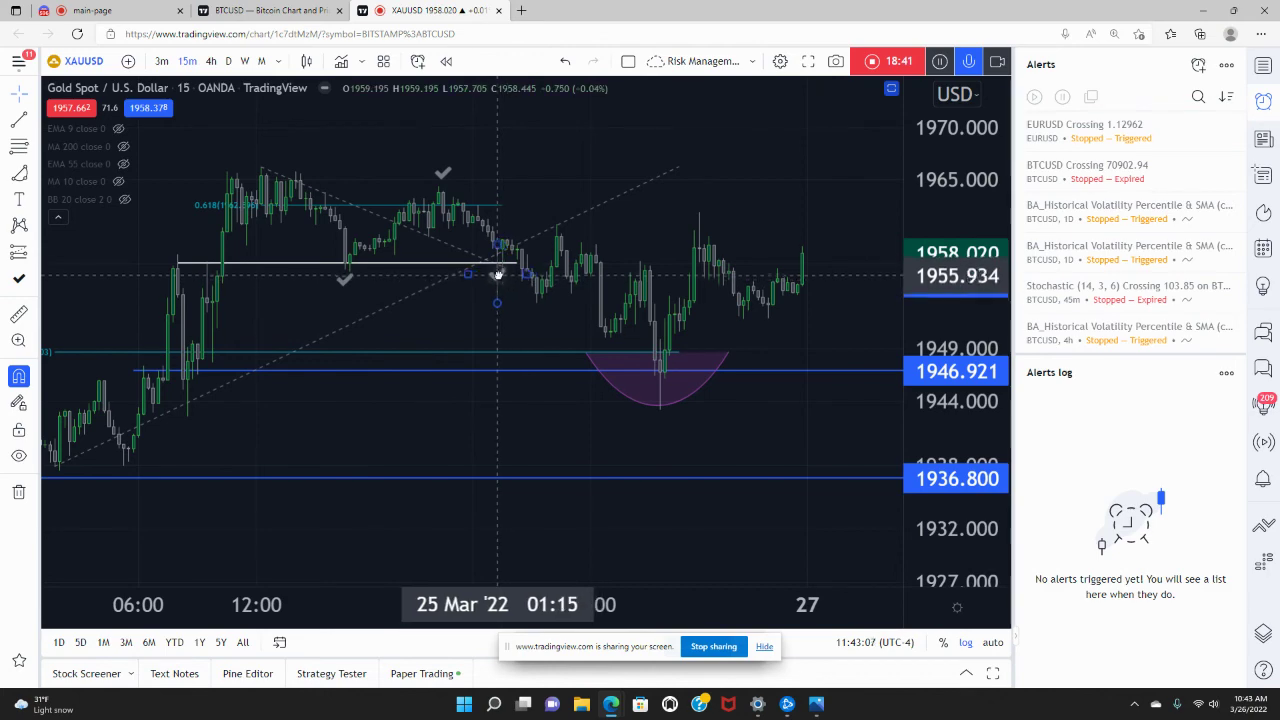
# Step: Place an X icon next to the second check mark, just below the trend line's end on 25 March
pyautogui.click(33, 279)
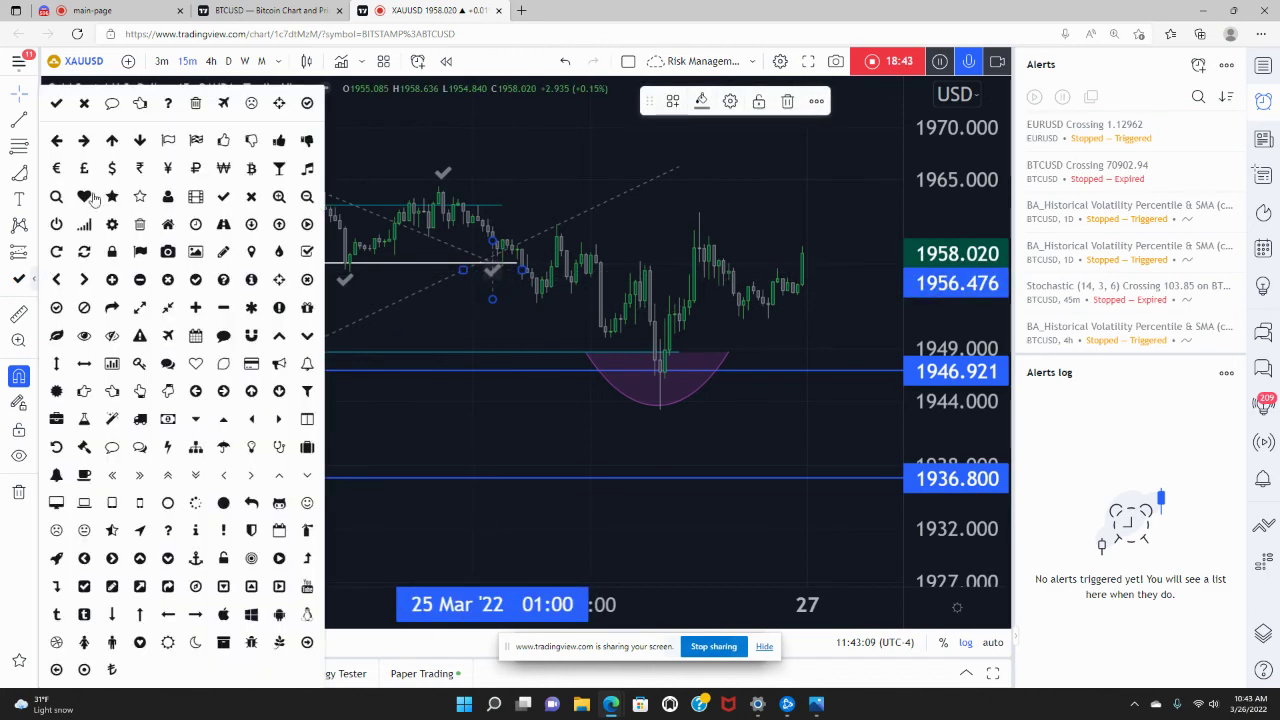
pyautogui.click(86, 106)
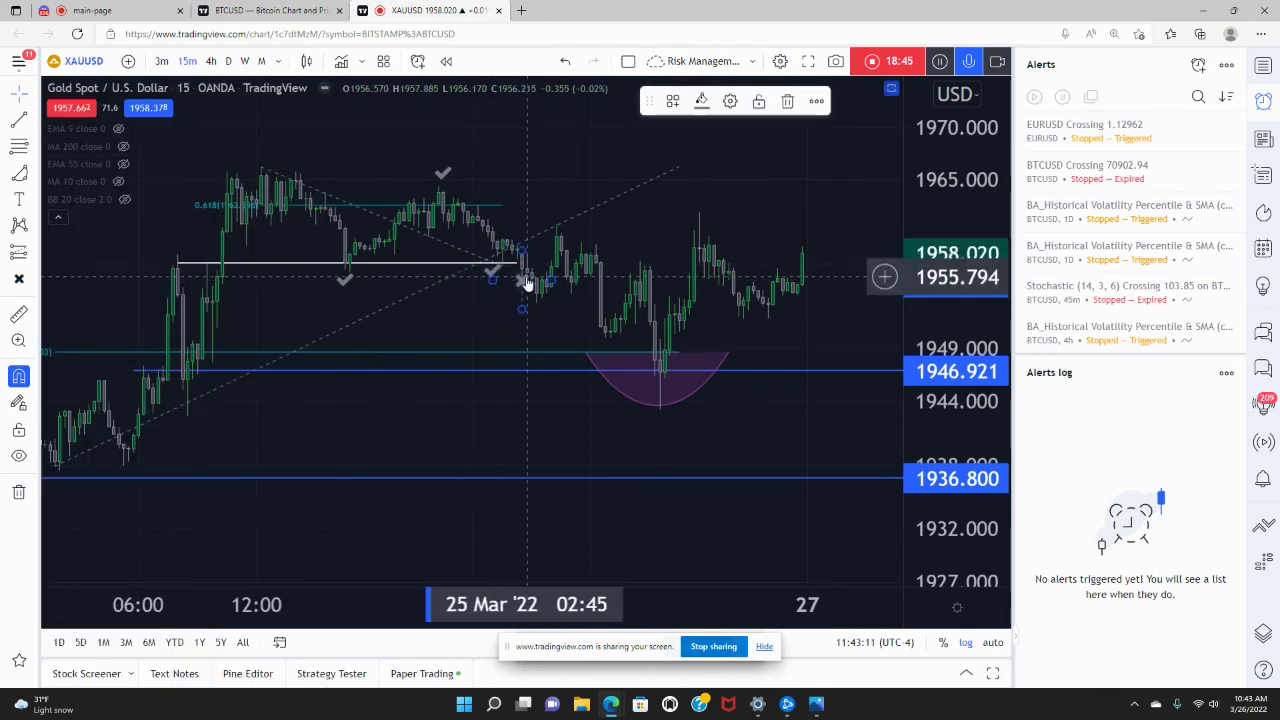
pyautogui.click(513, 271)
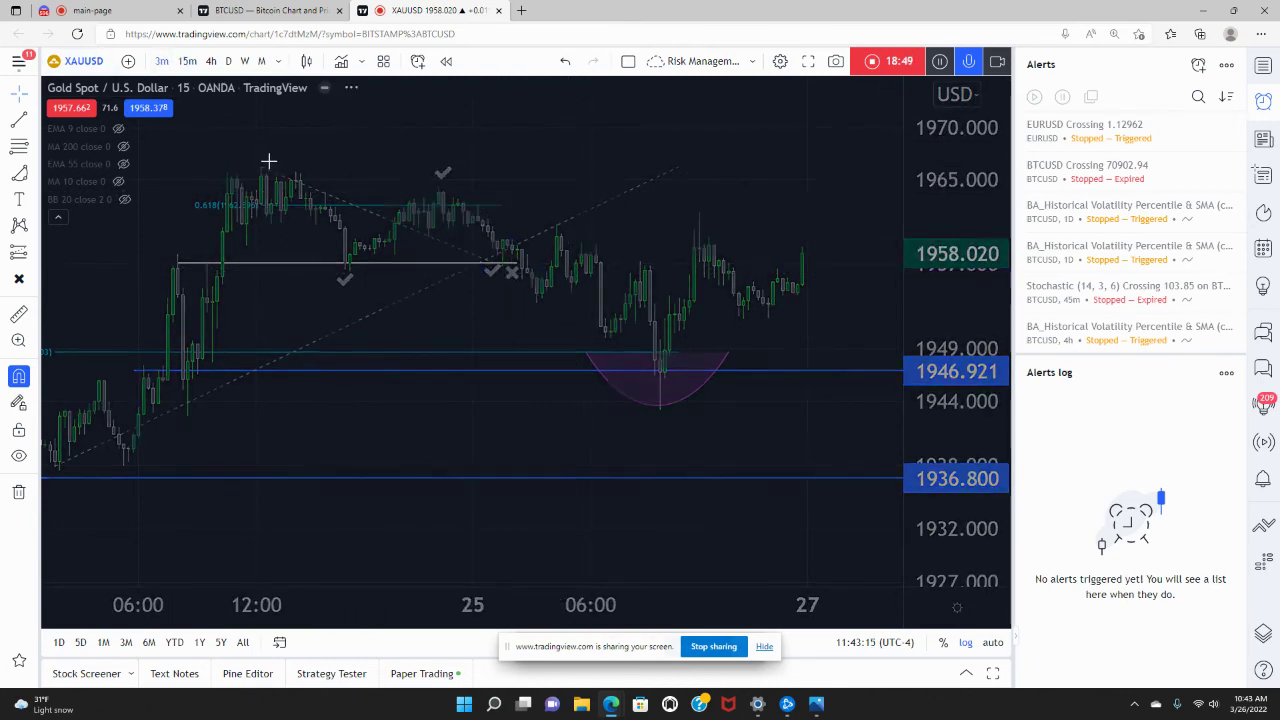
# Step: Switch the chart to the 3-minute interval and move the X icon to 25 March 02:21 at 1956.905
pyautogui.click(161, 61)
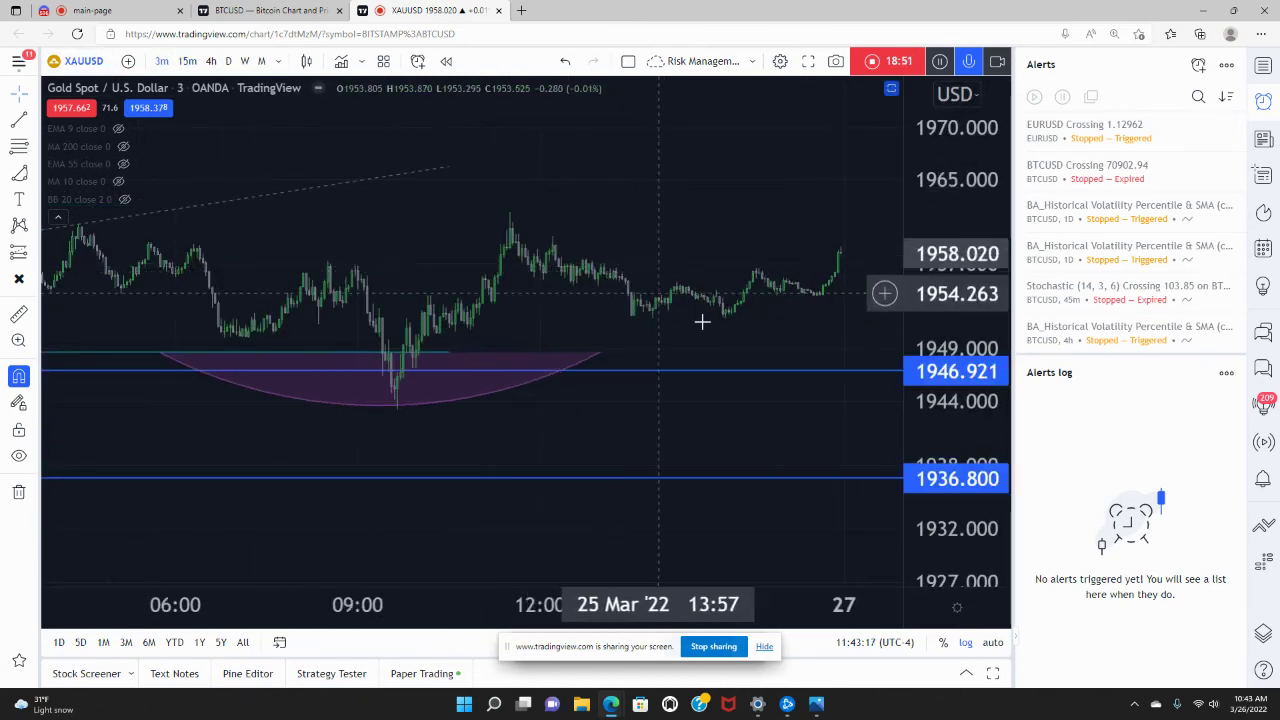
pyautogui.moveTo(580, 217); pyautogui.dragTo(700, 183)
pyautogui.scroll(2, 605, 212)
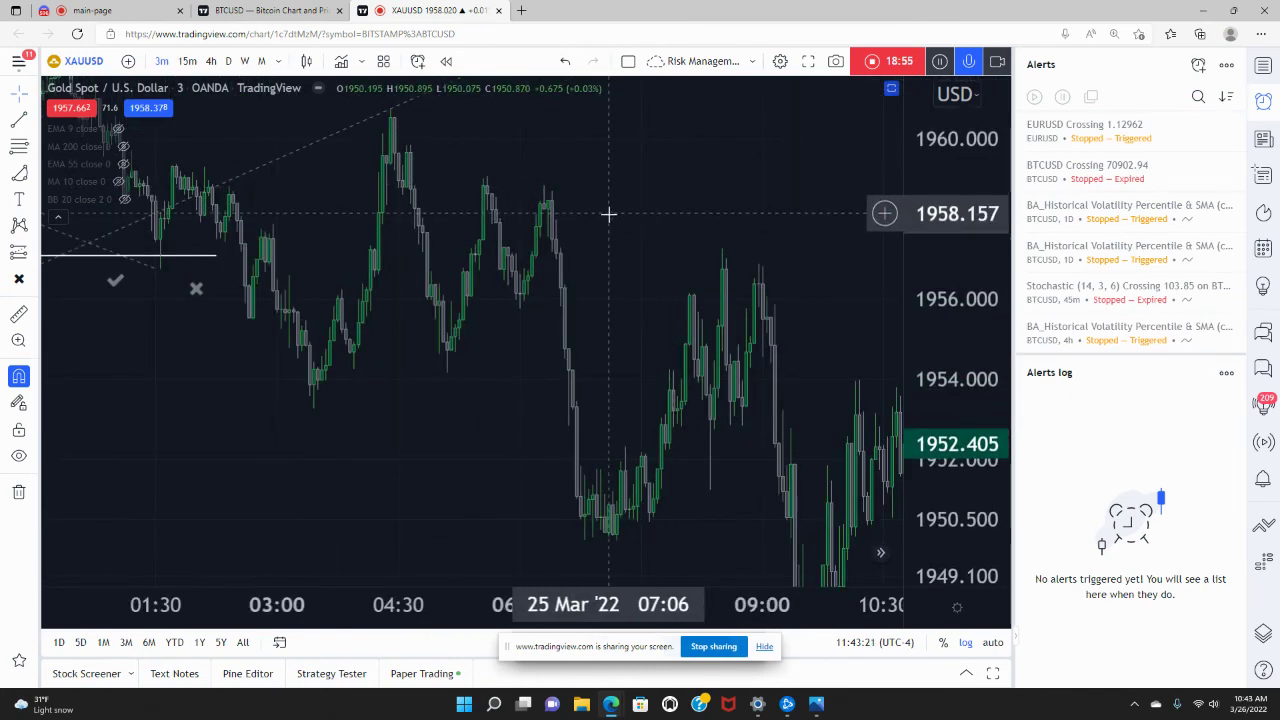
pyautogui.moveTo(605, 212); pyautogui.dragTo(731, 263)
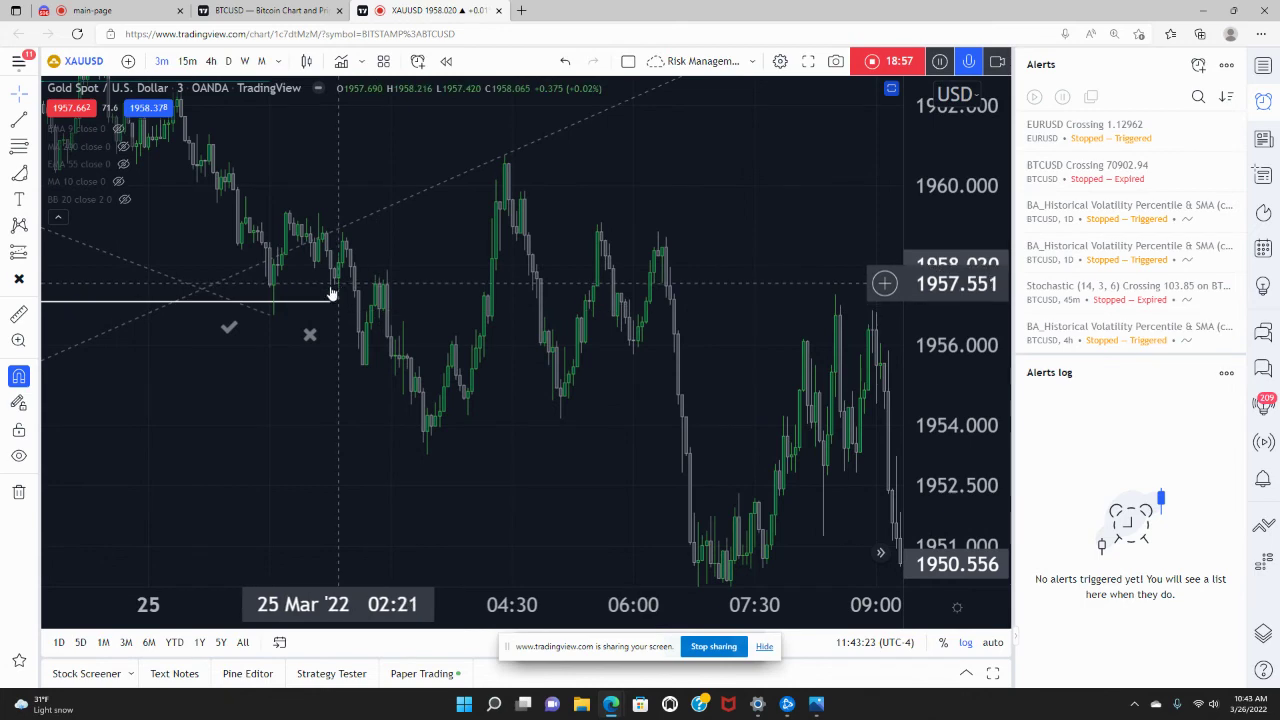
pyautogui.scroll(3, 391, 254)
pyautogui.hscroll(-2, 300, 315)
pyautogui.hscroll(-3, 300, 328)
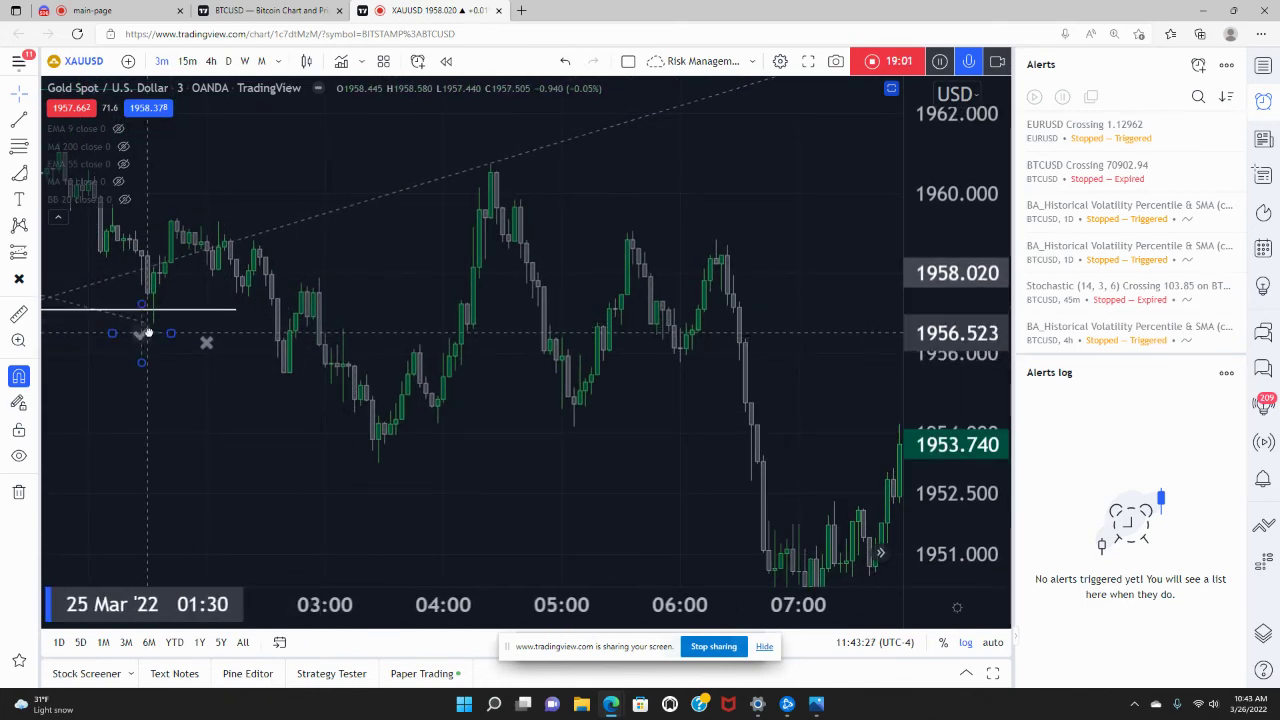
pyautogui.moveTo(223, 345); pyautogui.dragTo(247, 314)
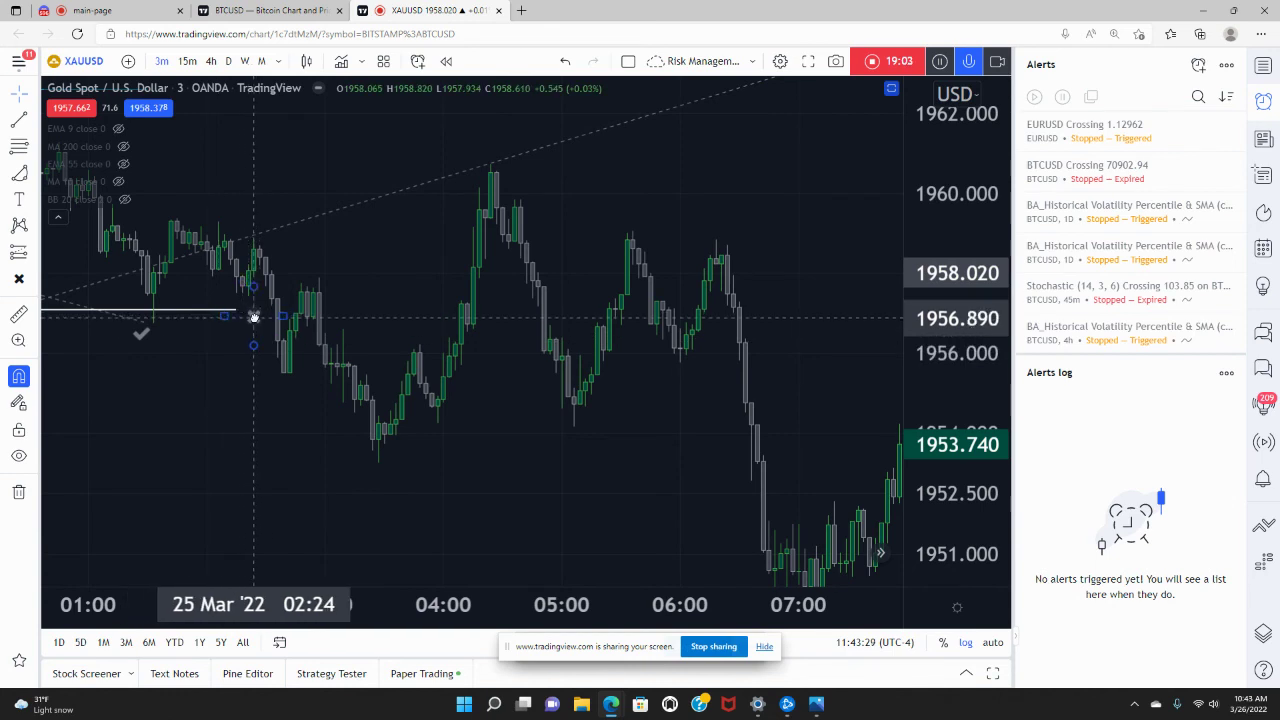
# Step: Draw a horizontal ray at 1957.624 starting from the 25 March candle low just above and before the X icon
pyautogui.click(34, 120)
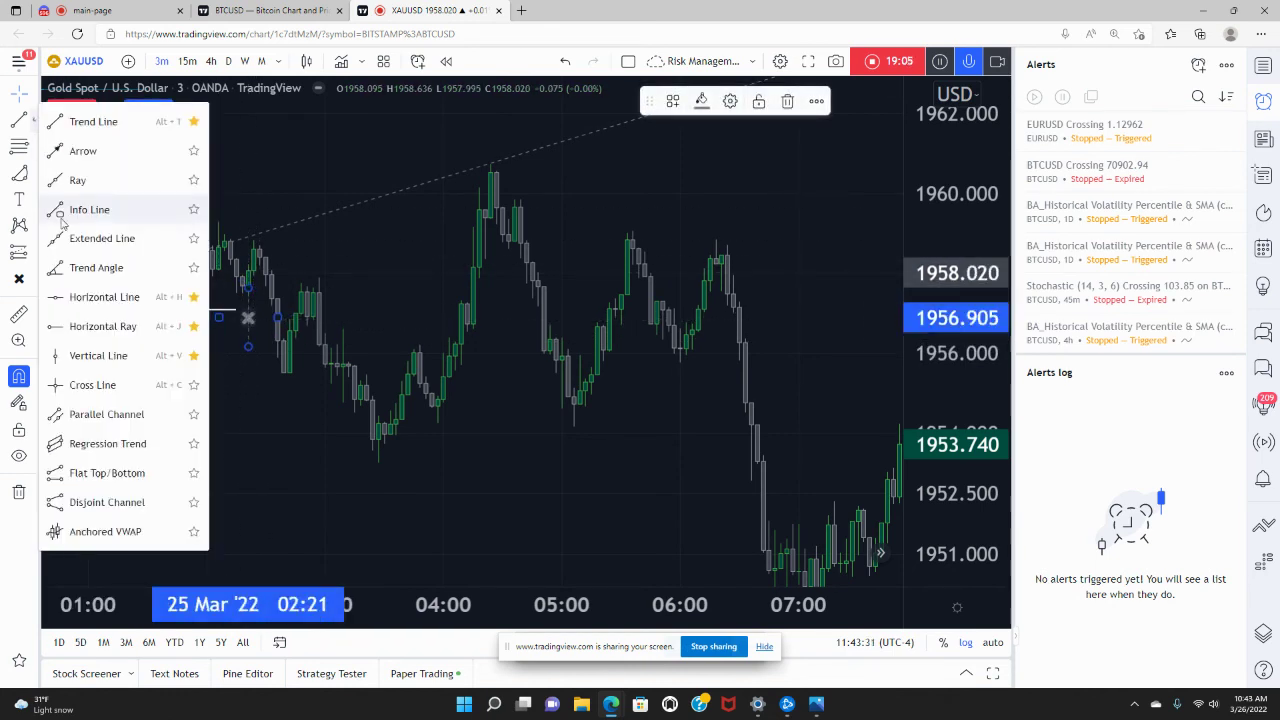
pyautogui.click(71, 328)
pyautogui.click(241, 293)
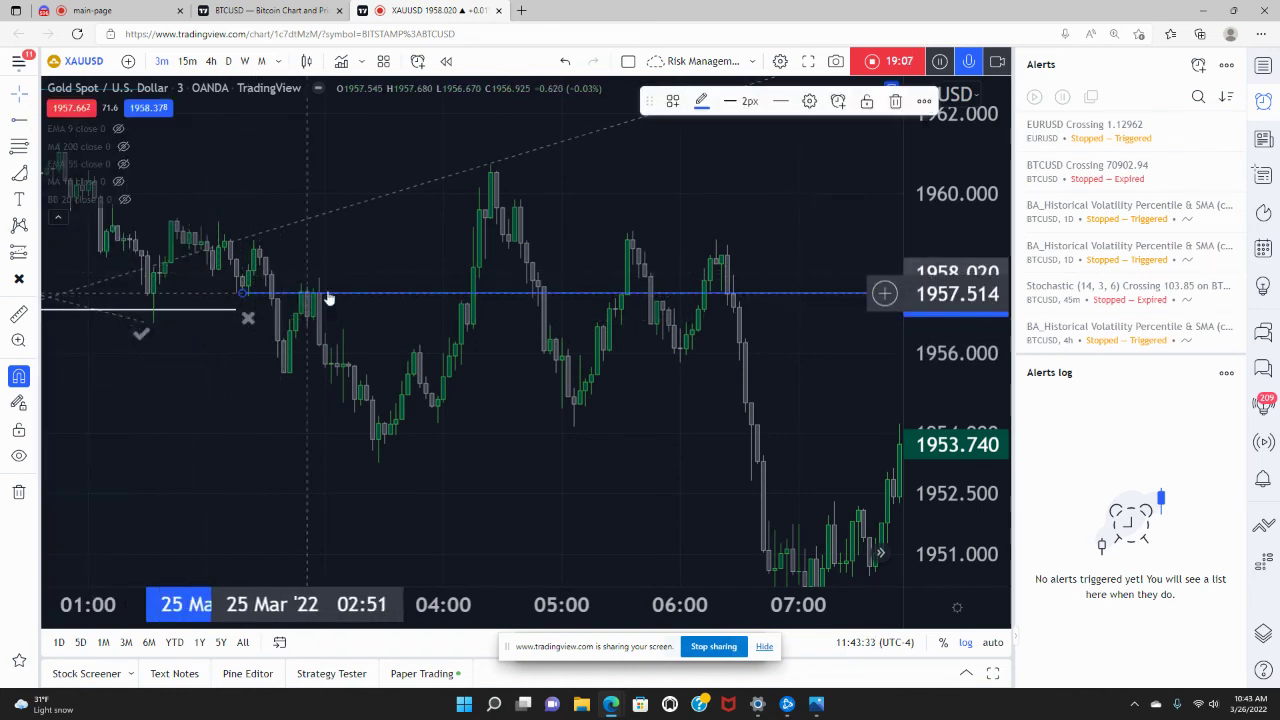
pyautogui.click(397, 334)
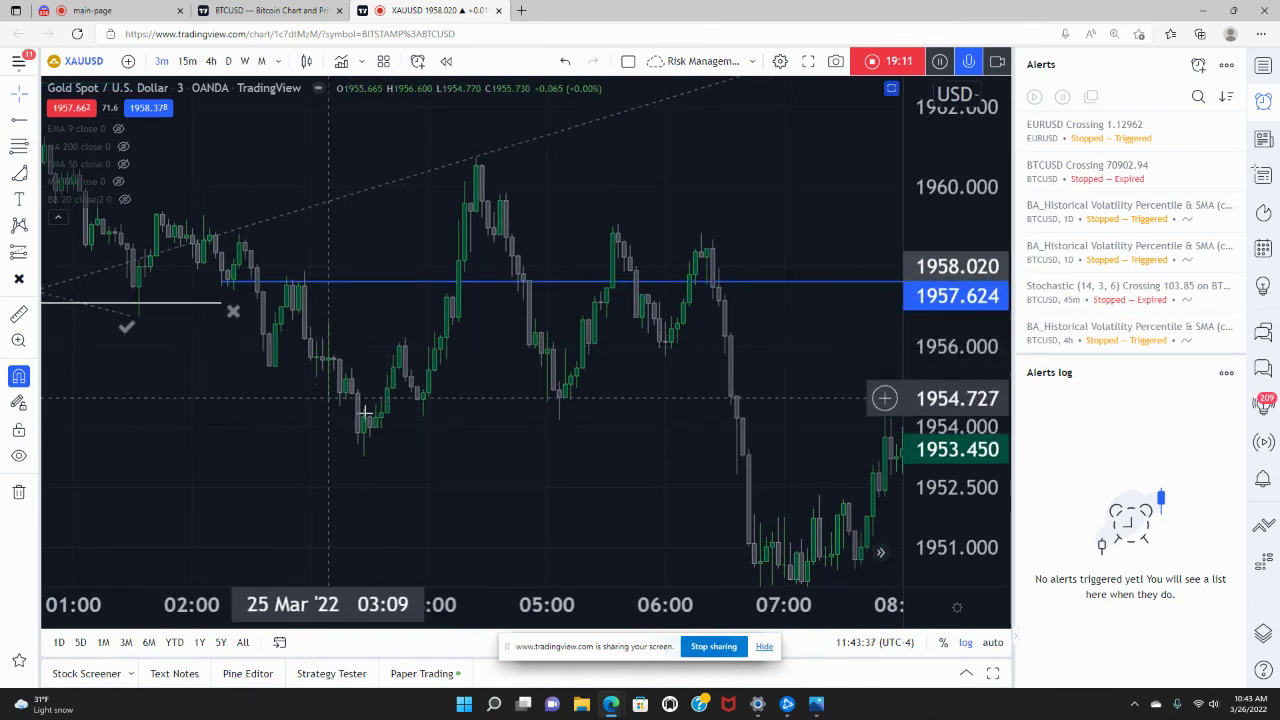
# Step: Draw a trend line from the 25 March 02:42 low at 1955.520 to 03:21 at 1955.470
pyautogui.click(37, 127)
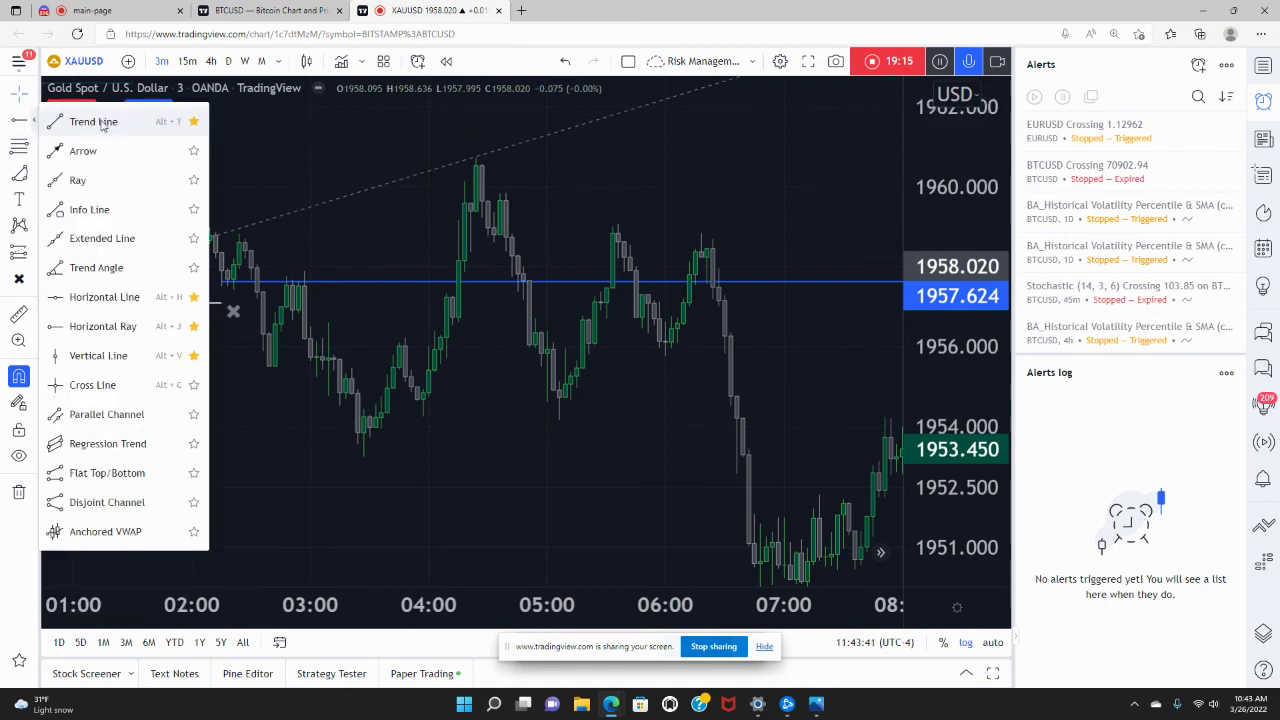
pyautogui.click(111, 125)
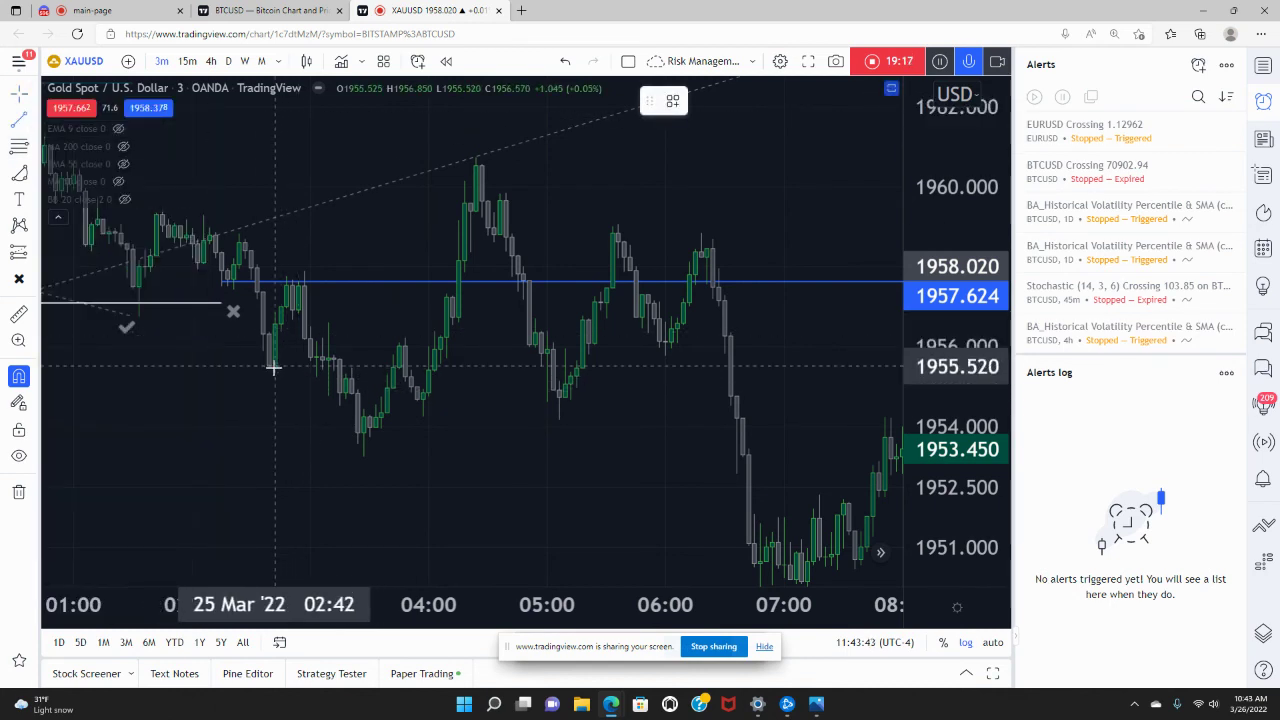
pyautogui.click(273, 367)
pyautogui.click(352, 369)
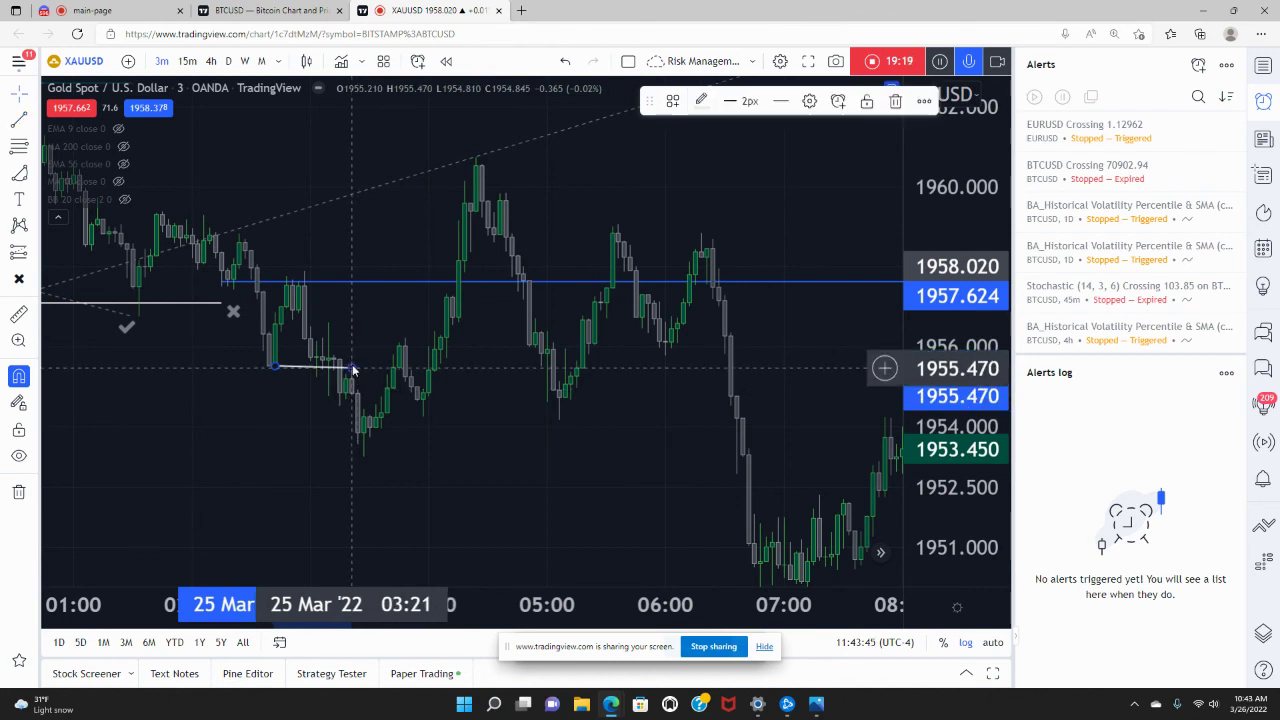
# Step: Check the price and bar coordinates of the new short trend line below the horizontal ray
pyautogui.rightClick(275, 370)
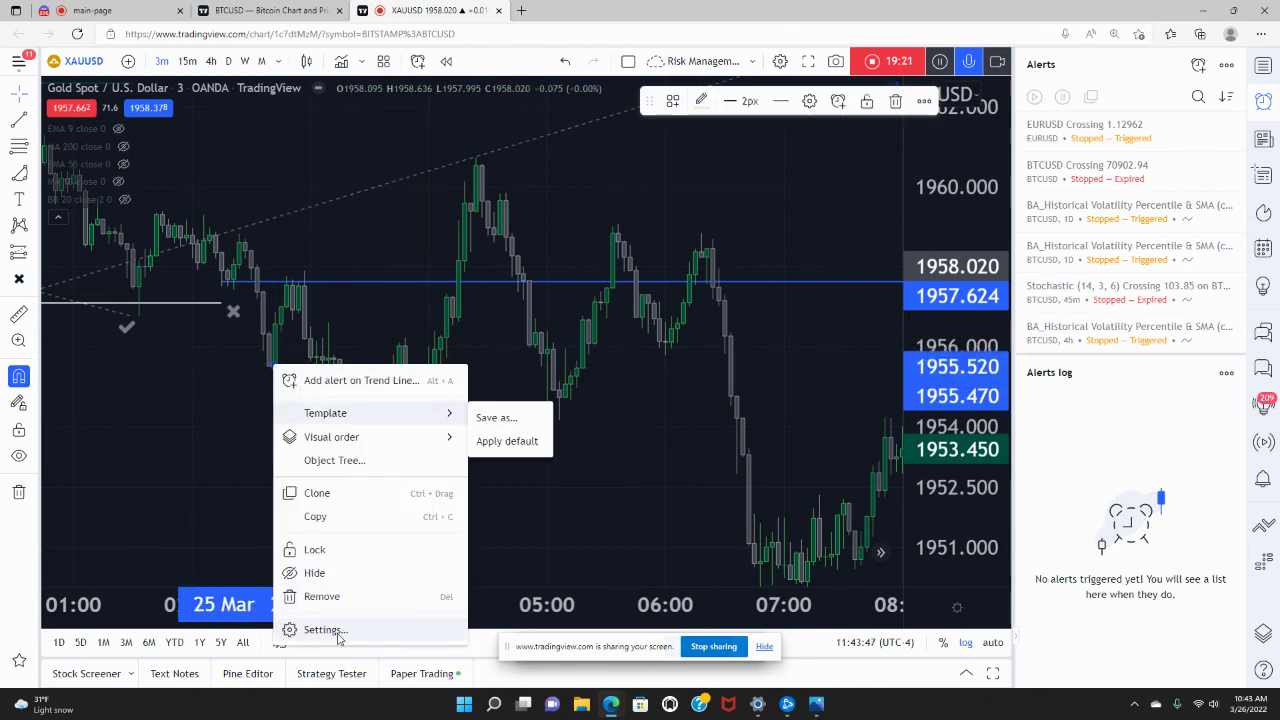
pyautogui.click(337, 629)
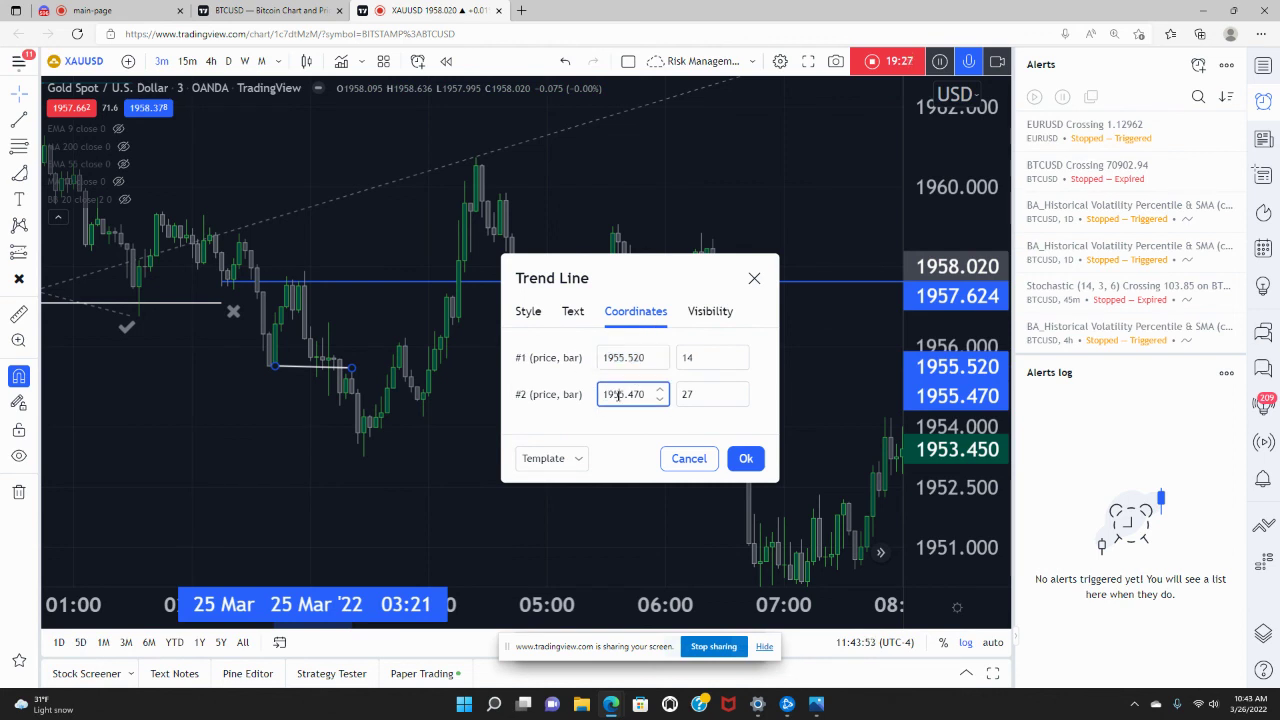
pyautogui.click(745, 458)
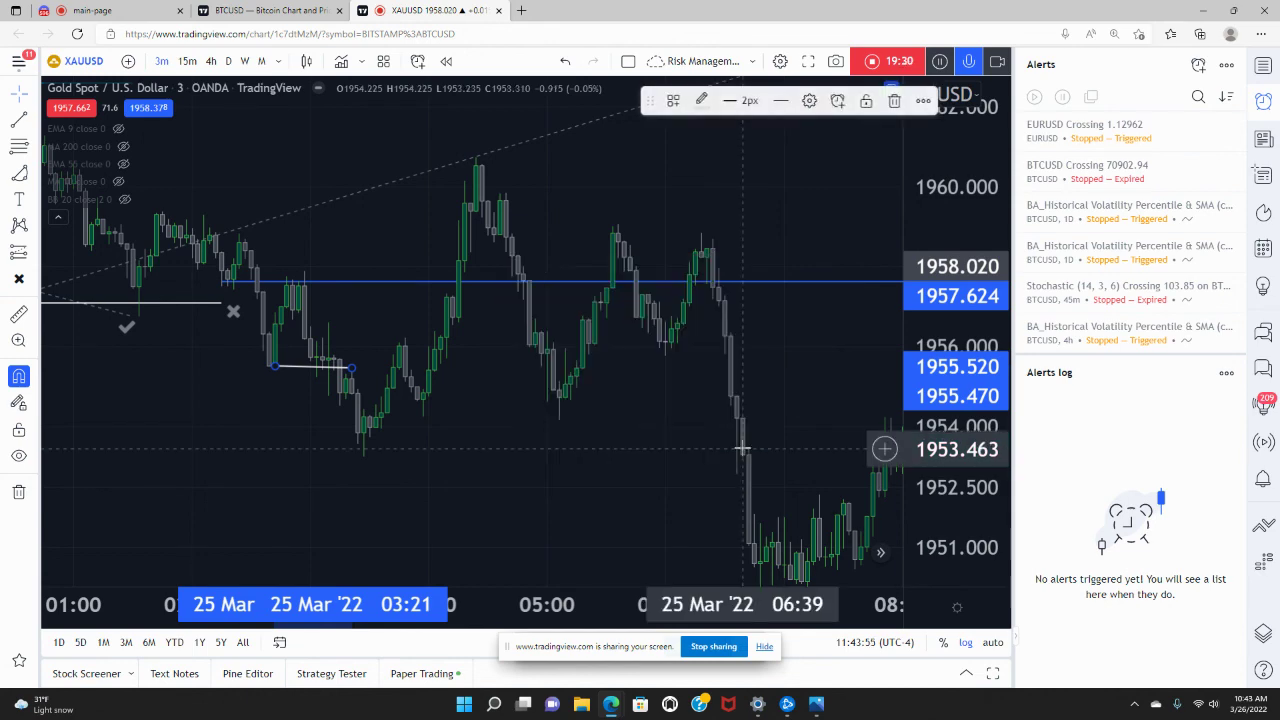
pyautogui.rightClick(281, 372)
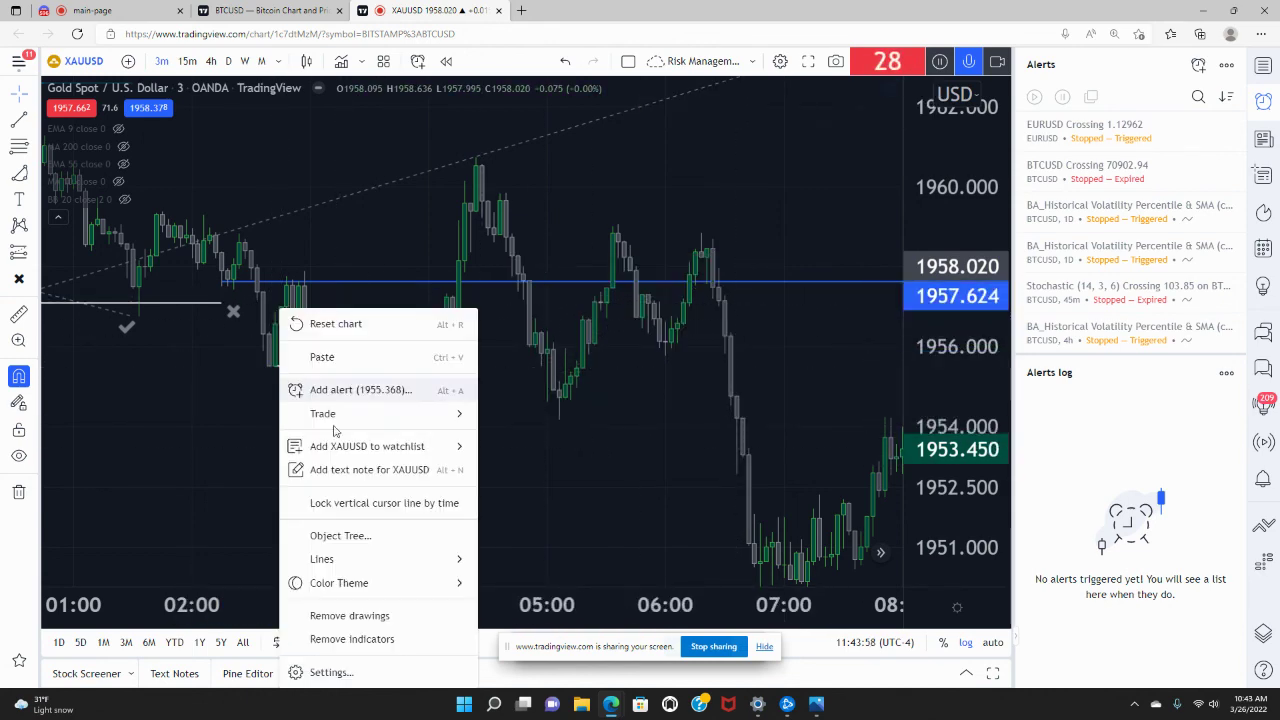
pyautogui.click(330, 672)
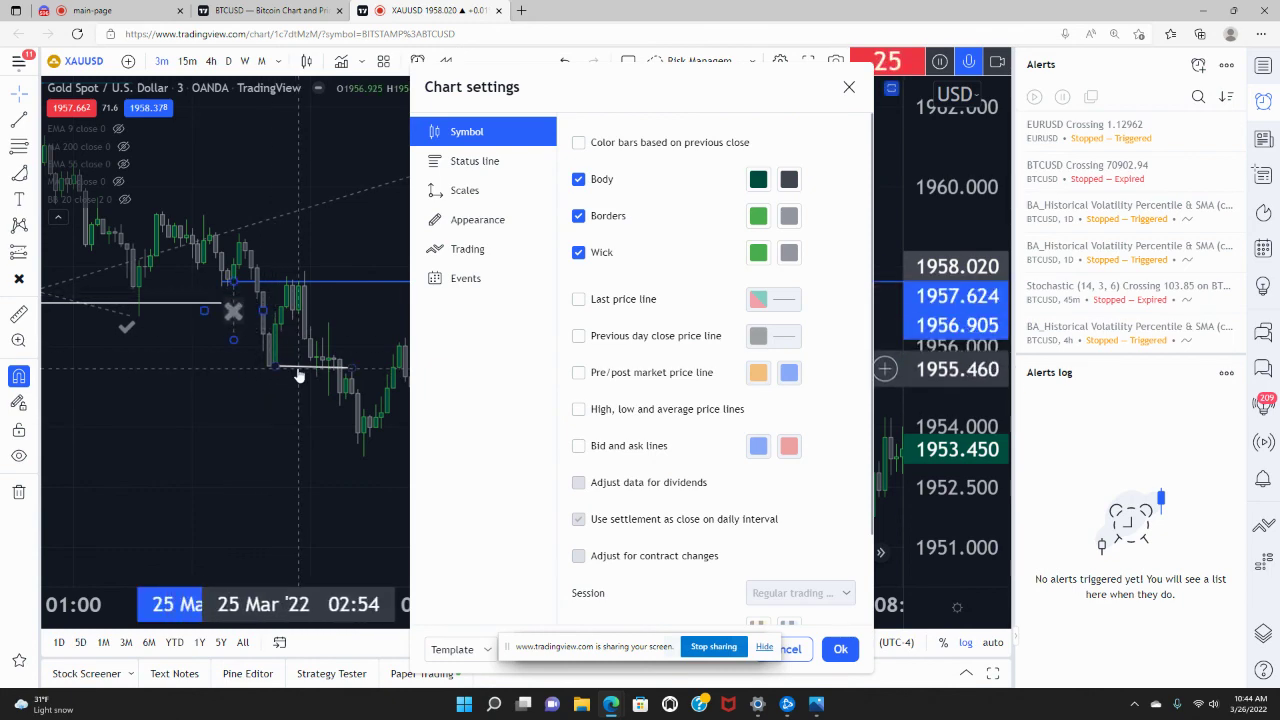
pyautogui.click(830, 651)
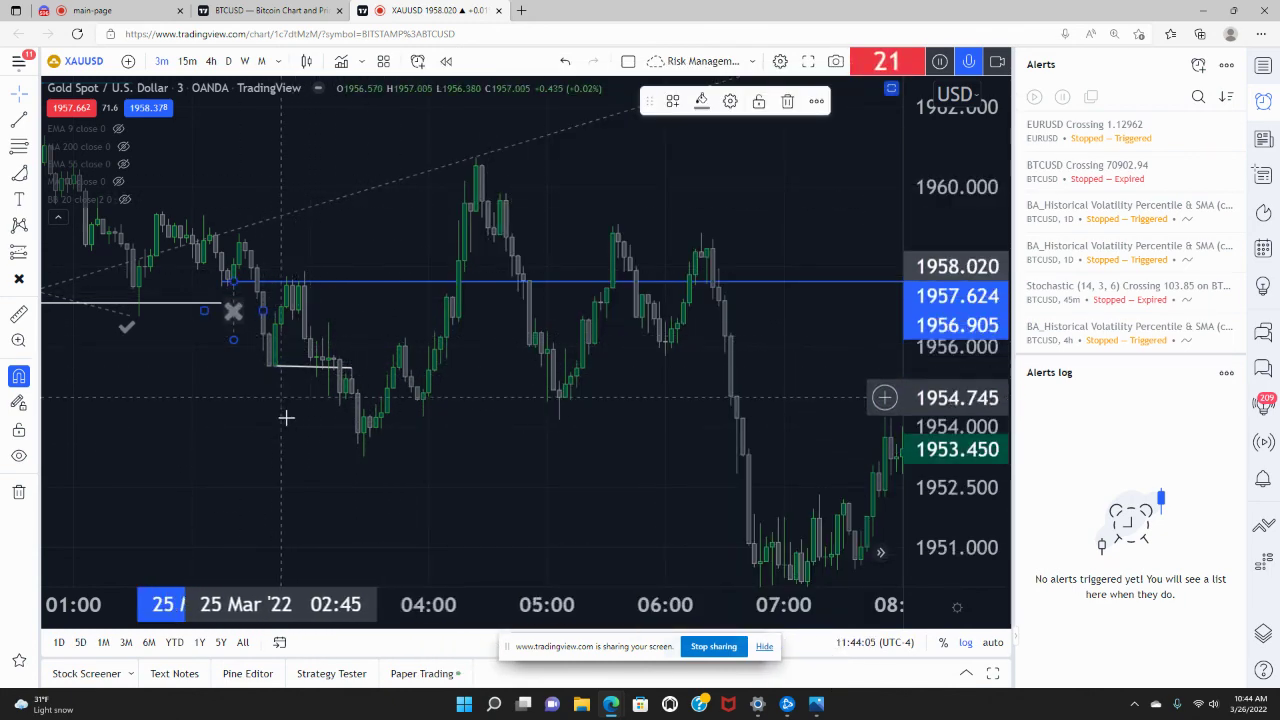
# Step: Try to level the short trend line through its price coordinates
pyautogui.rightClick(308, 372)
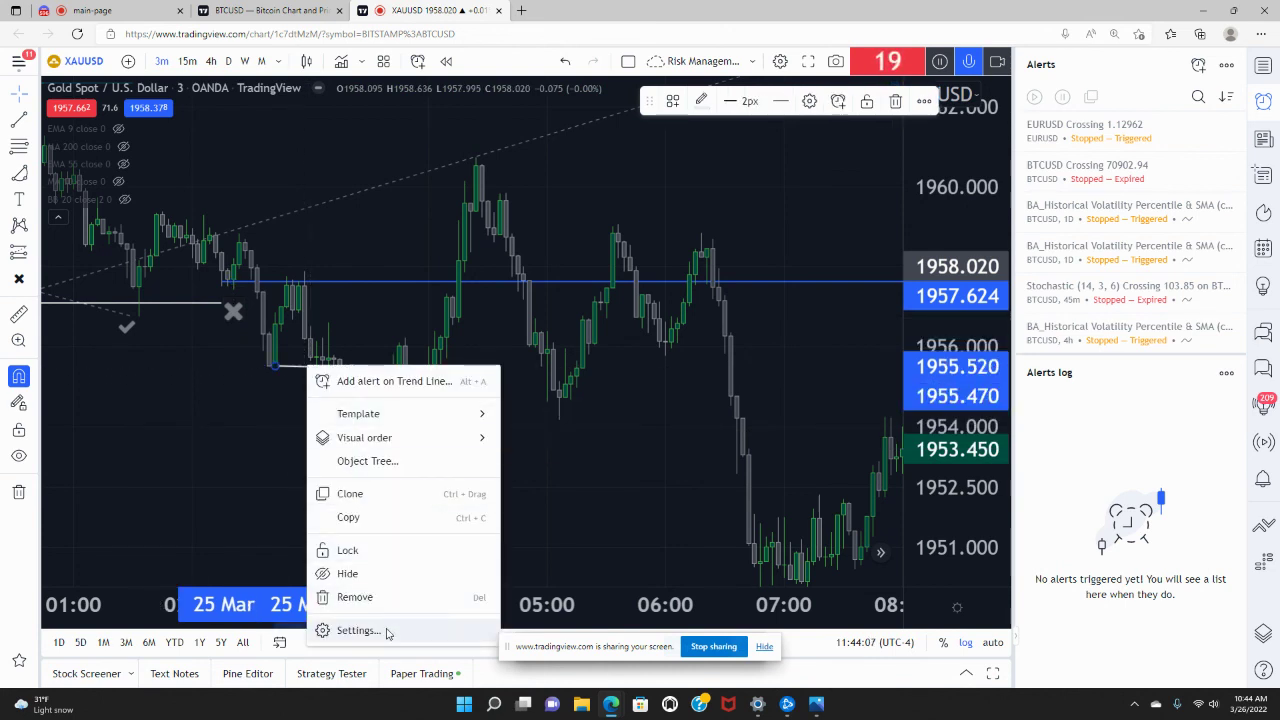
pyautogui.click(356, 630)
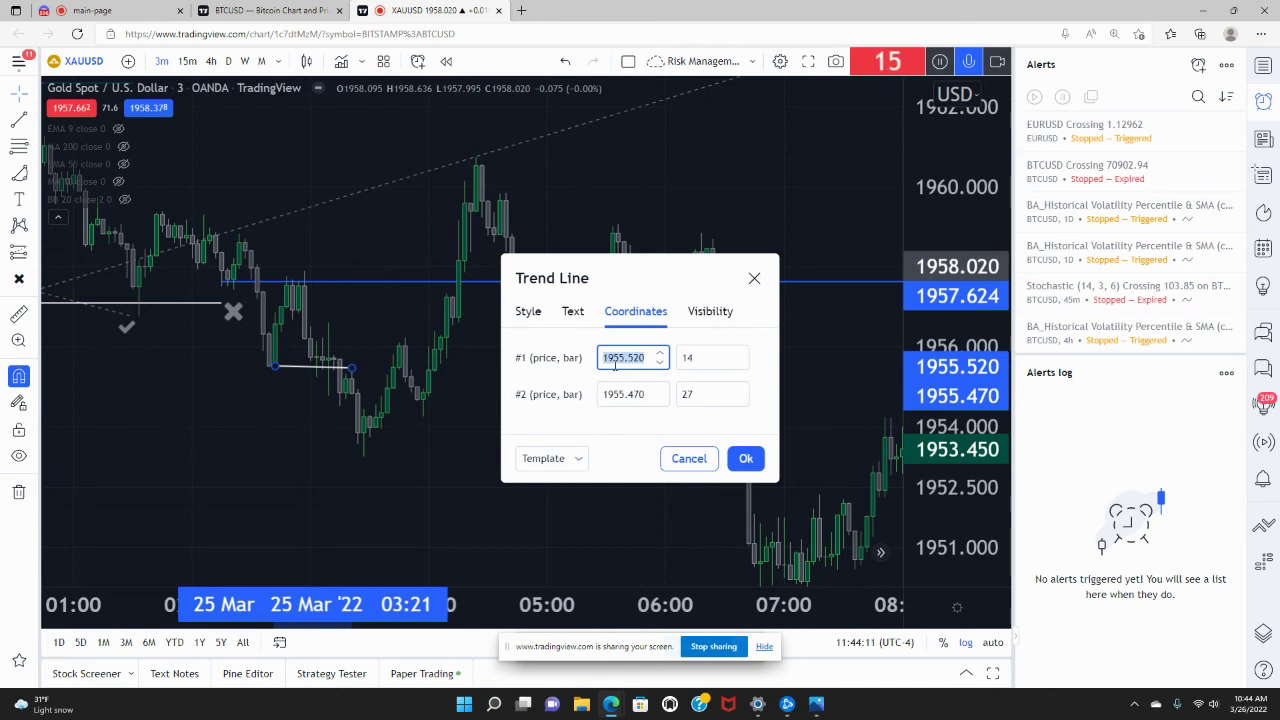
pyautogui.click(746, 459)
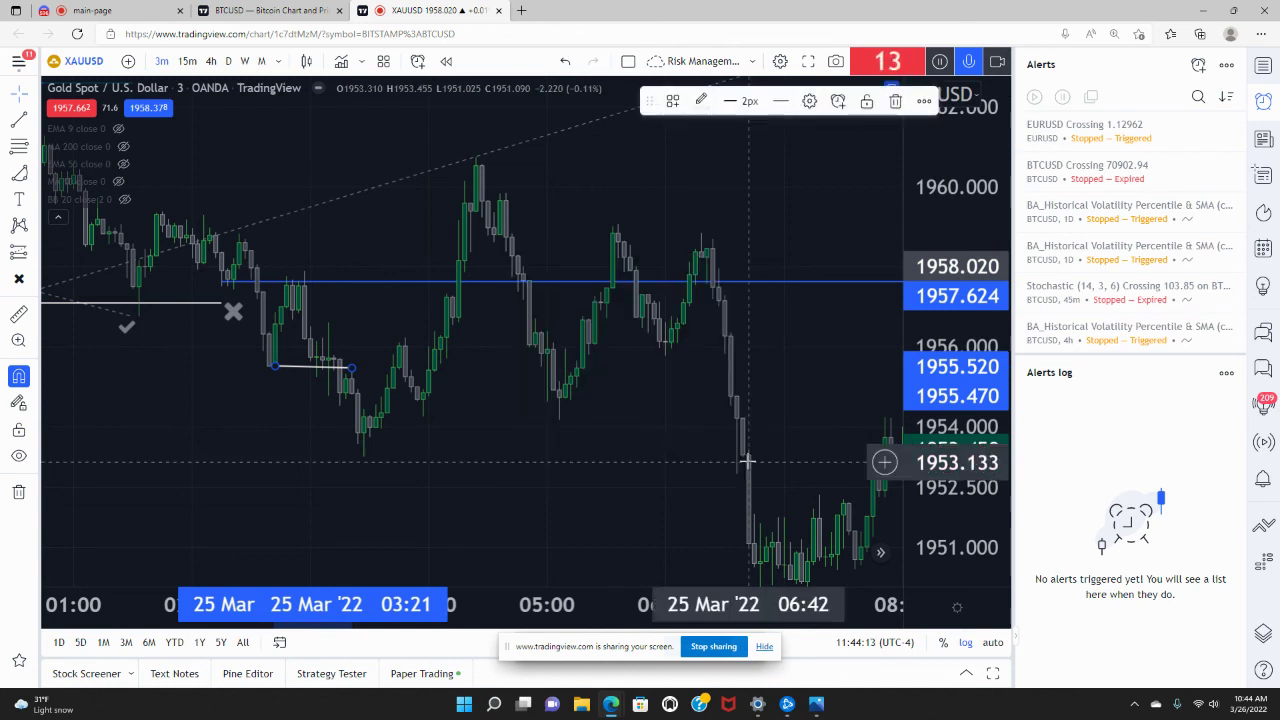
pyautogui.click(320, 374)
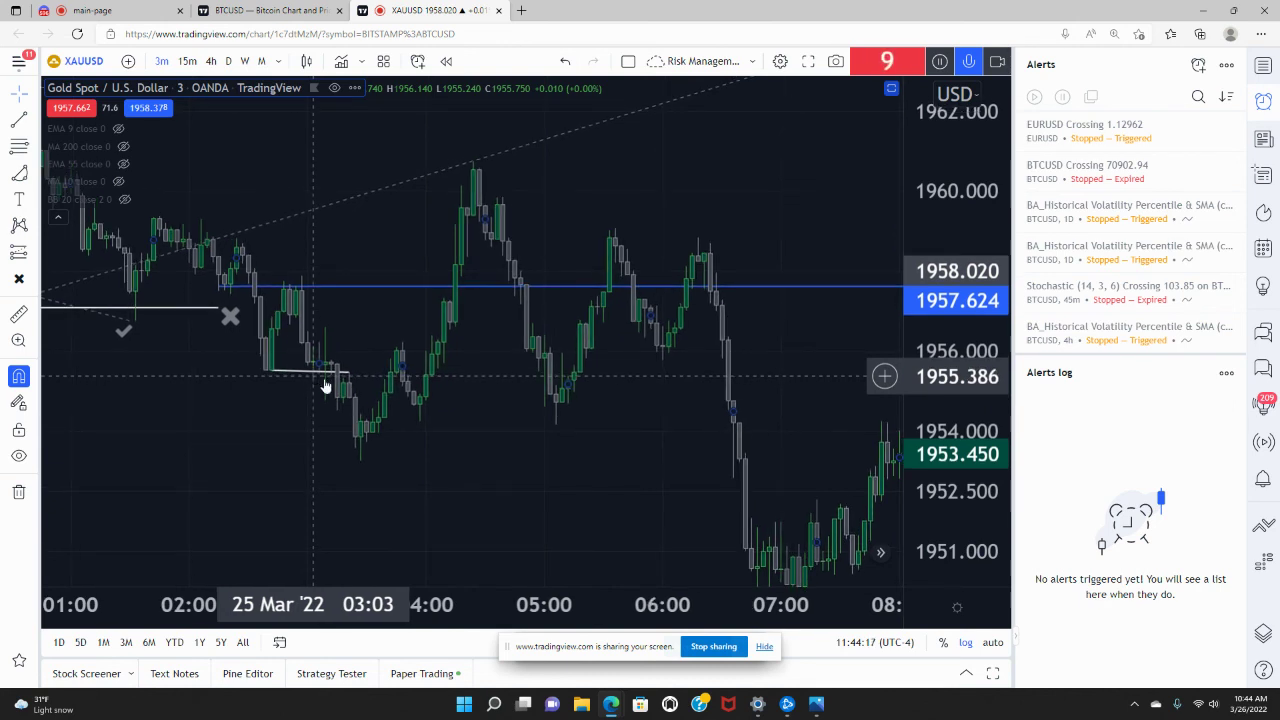